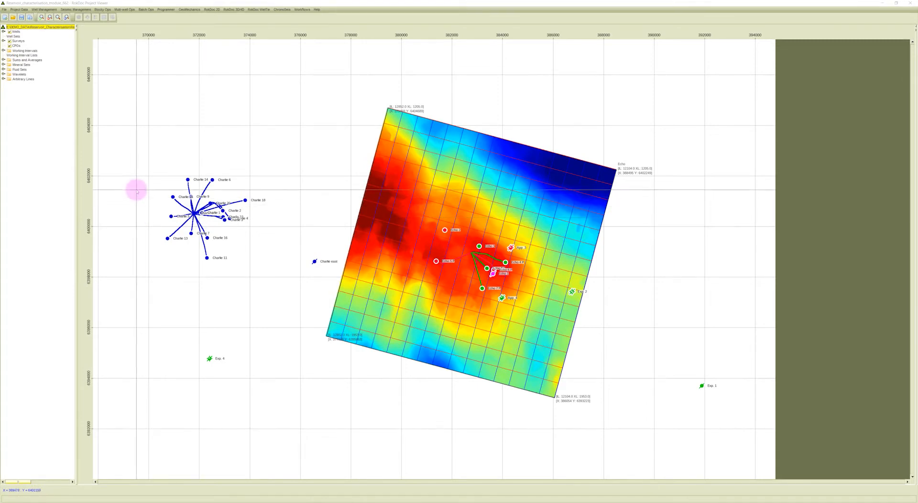
# Display the 1988_full_43 trace map from the Echo survey's horizons on the project base map.
pyautogui.click(3, 31)
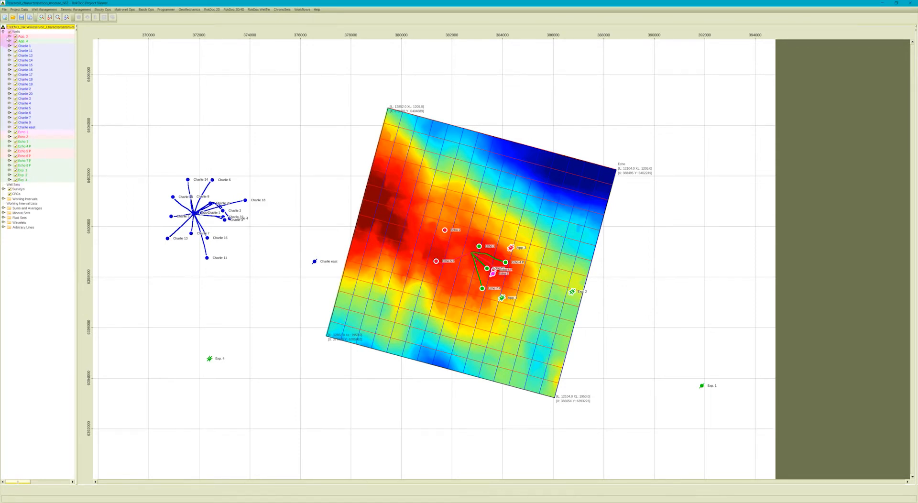
pyautogui.click(3, 32)
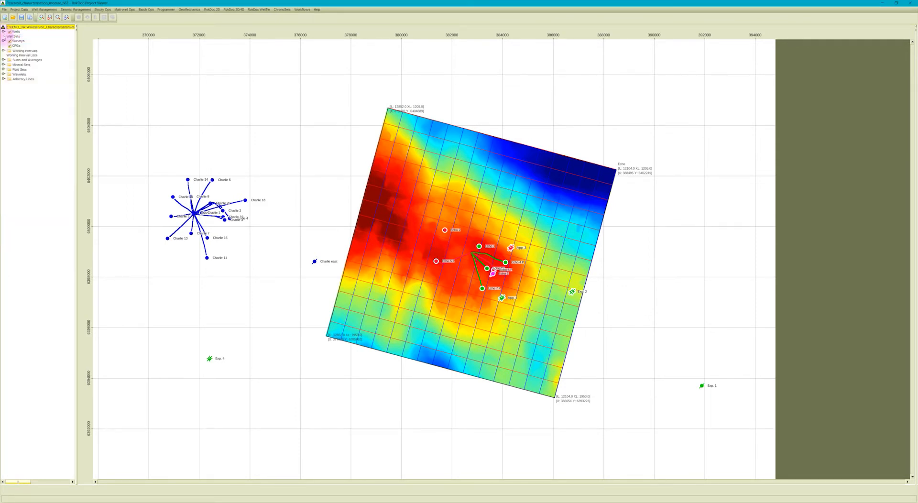
pyautogui.click(3, 41)
pyautogui.click(9, 45)
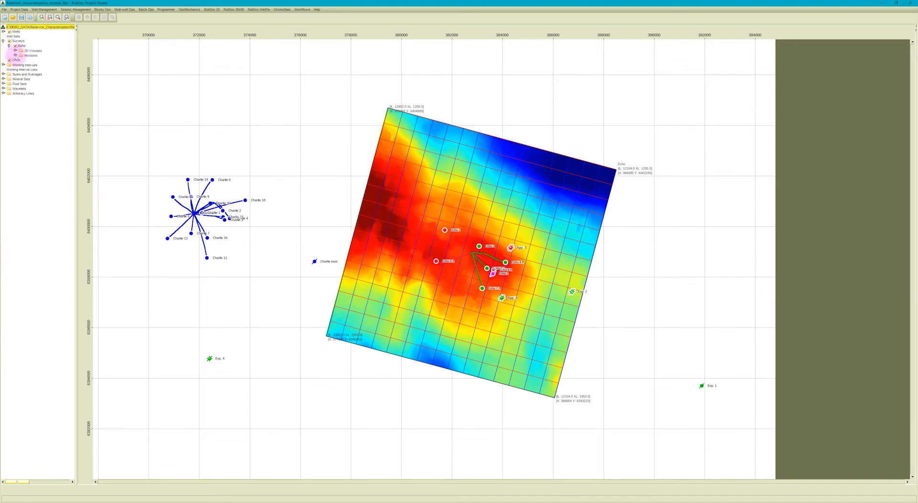
pyautogui.click(16, 56)
pyautogui.click(21, 74)
pyautogui.click(34, 79)
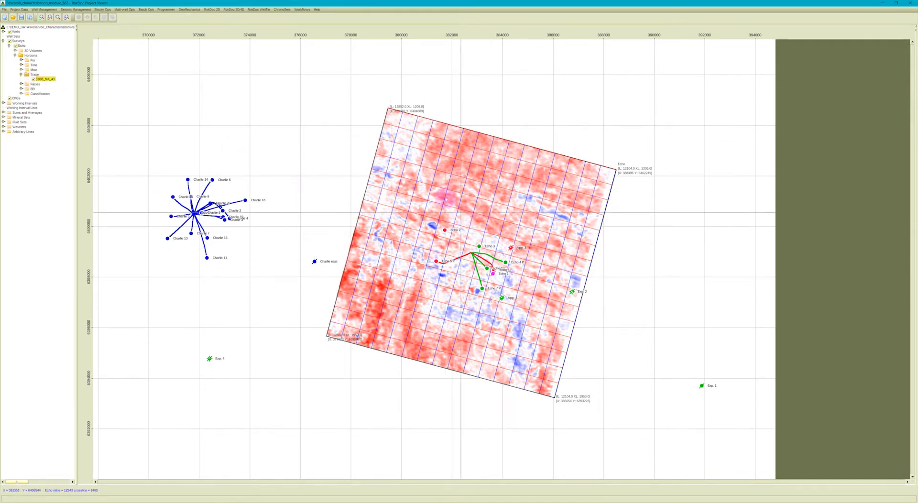
# Bring up the 3D session and examine the seismic planes, wells and contoured horizon surface in the 3D viewer.
pyautogui.click(226, 11)
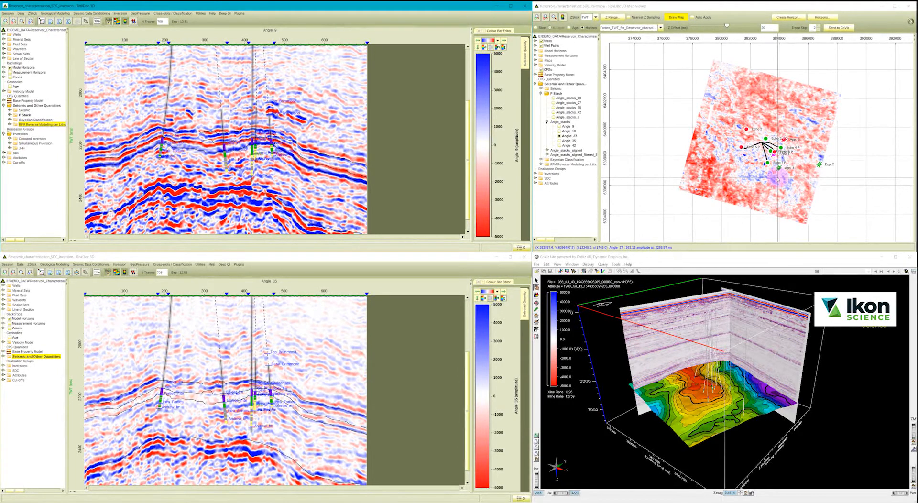
pyautogui.moveTo(743, 350); pyautogui.dragTo(723, 393)
pyautogui.scroll(3, 721, 394)
pyautogui.scroll(3, 722, 395)
pyautogui.scroll(-3, 722, 393)
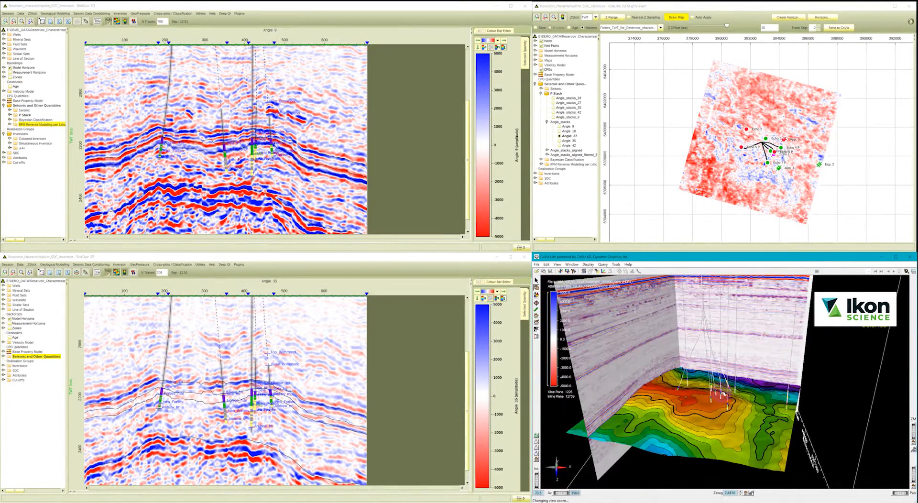
pyautogui.scroll(-2, 723, 395)
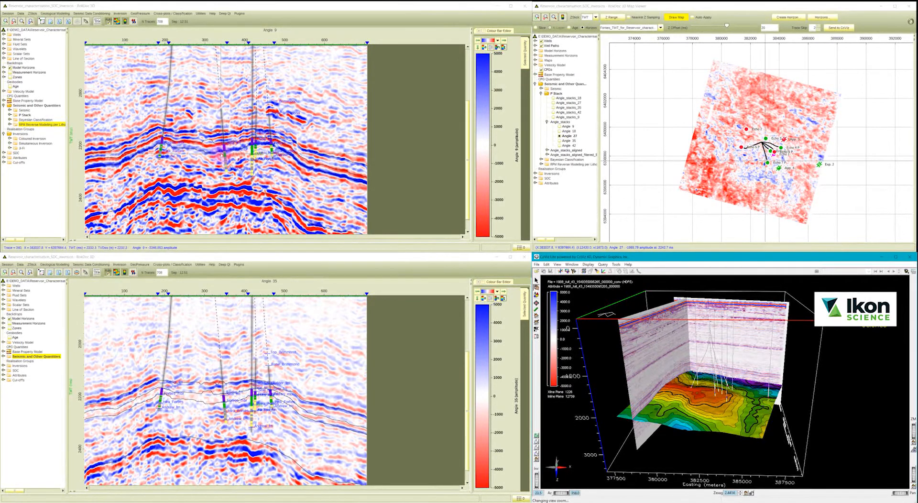
pyautogui.click(85, 13)
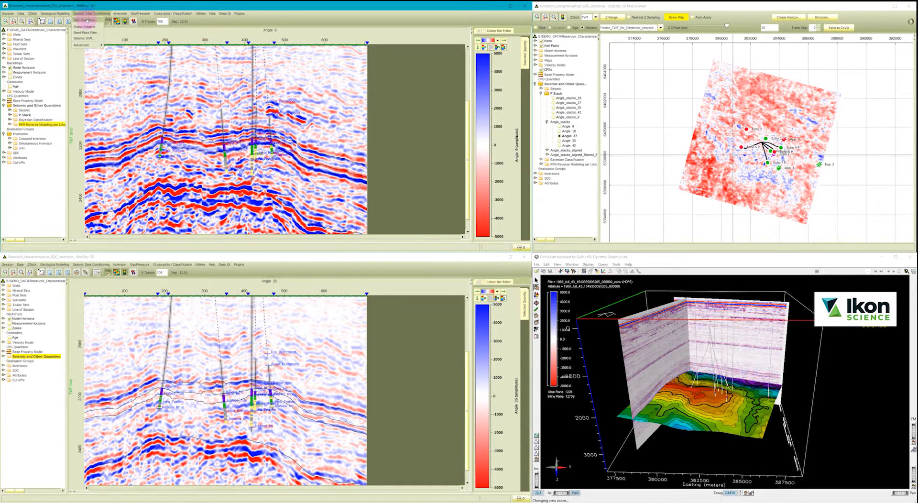
pyautogui.moveTo(92, 46)
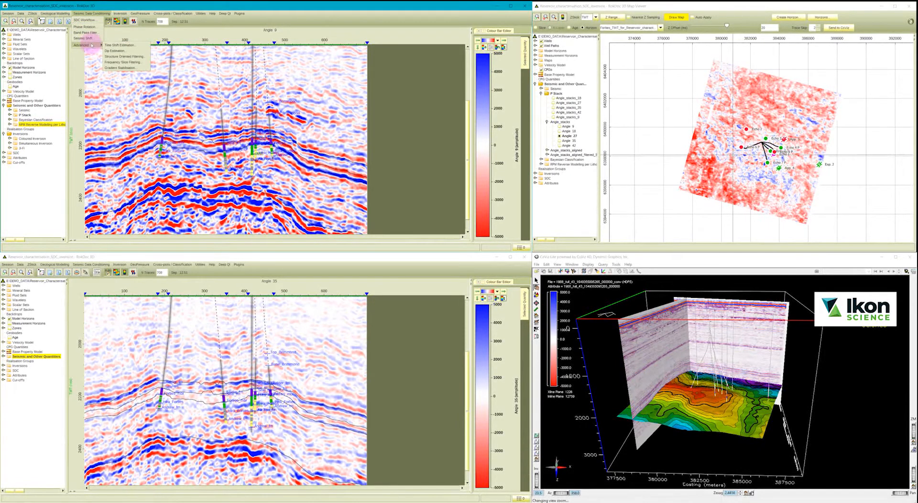
pyautogui.moveTo(122, 13)
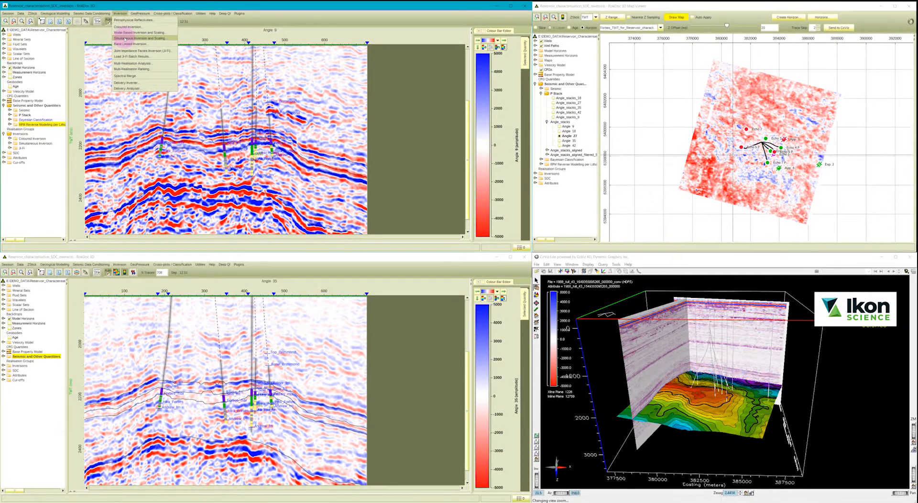
pyautogui.click(153, 51)
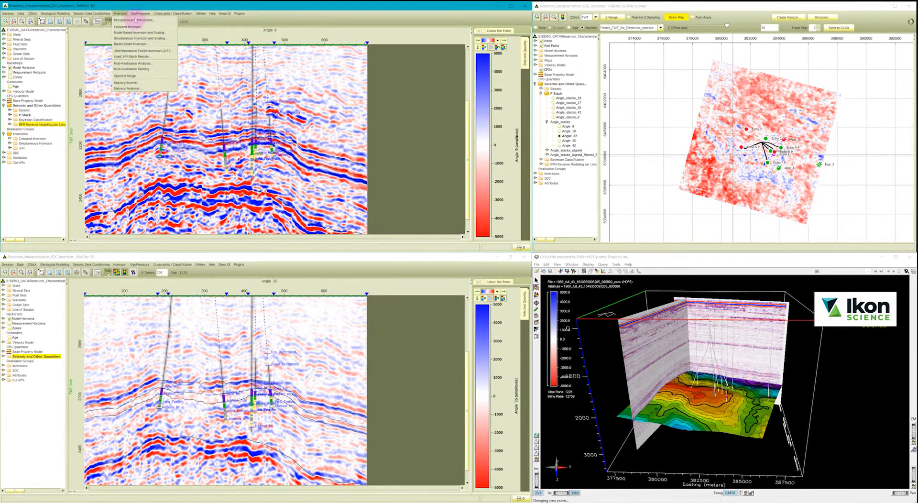
pyautogui.click(102, 6)
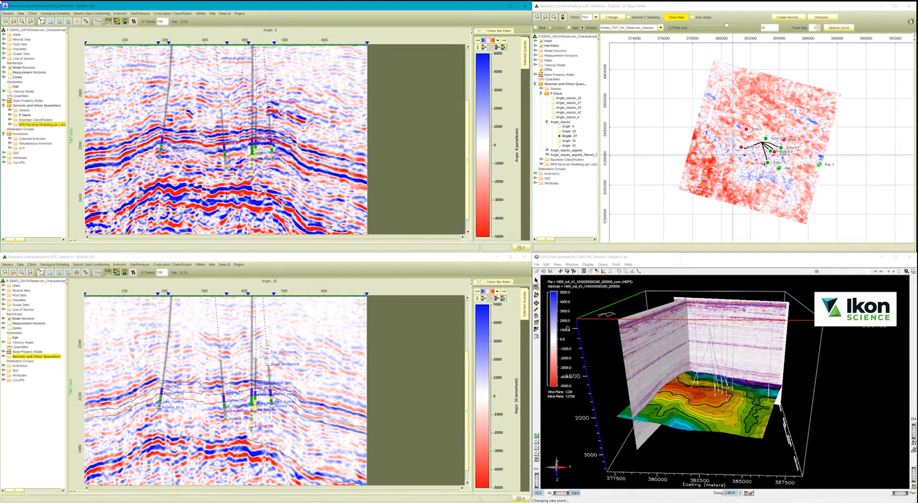
# Create a seismic data conditioning (SDC) workflow named New_demo with Angle_stacks as the base seismic data.
pyautogui.click(85, 13)
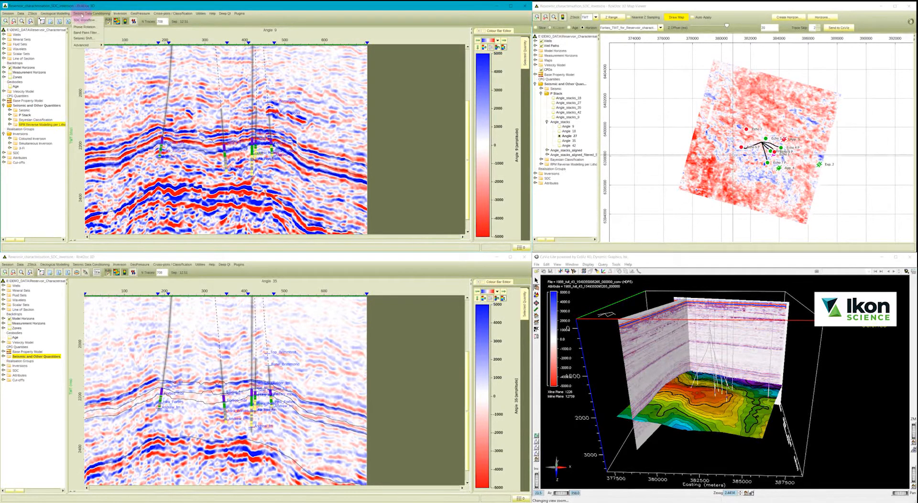
pyautogui.click(82, 20)
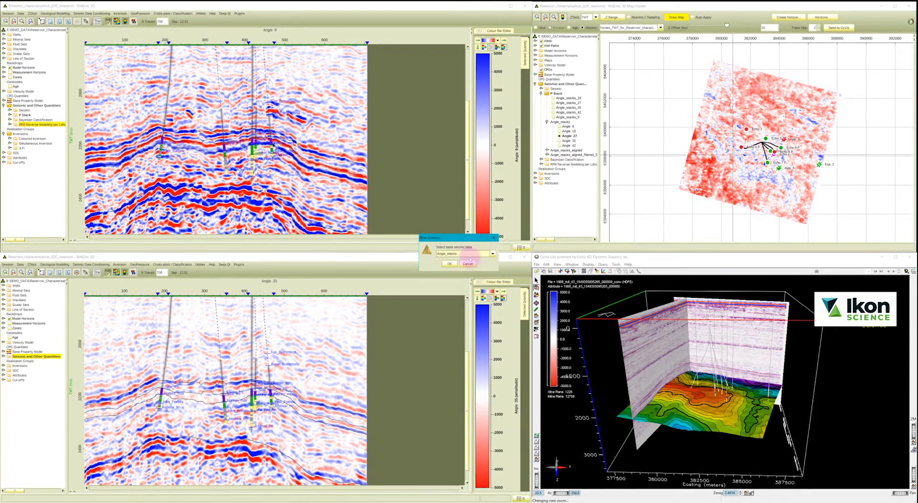
pyautogui.click(452, 264)
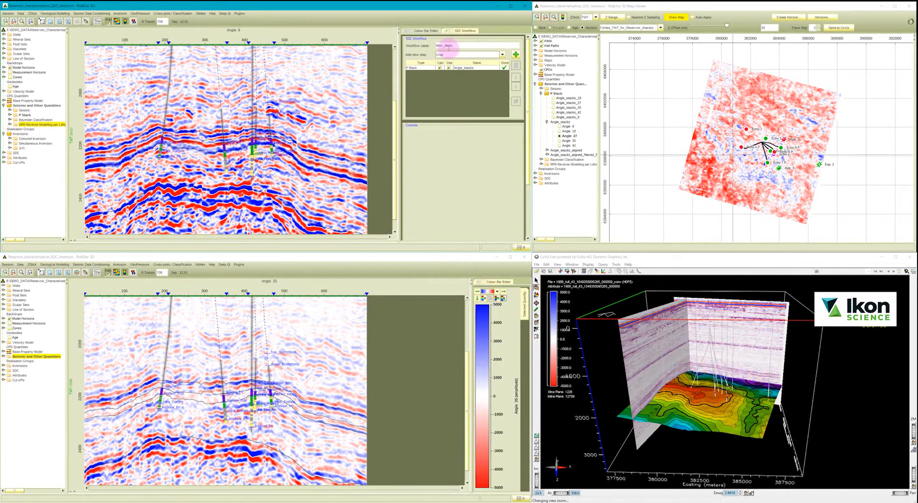
# Add a Time Shift Estimation step and an Intercept & Gradient step to the New_demo workflow.
pyautogui.click(459, 55)
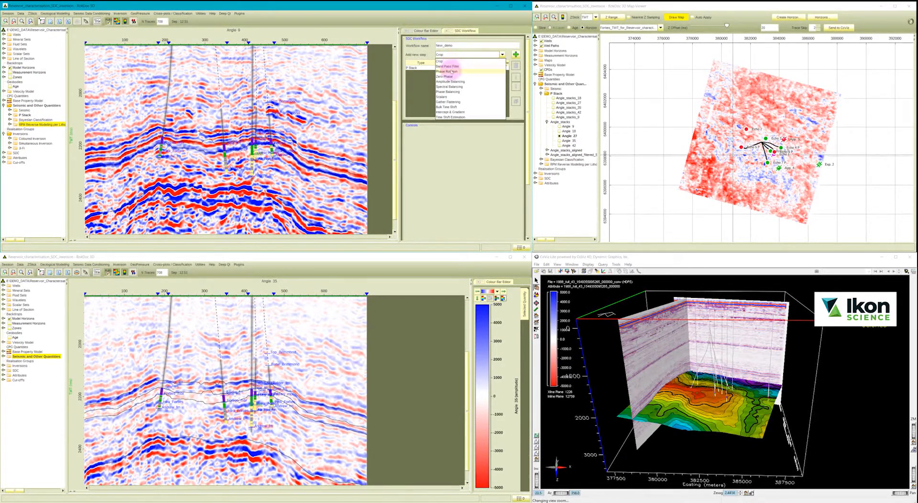
pyautogui.click(445, 118)
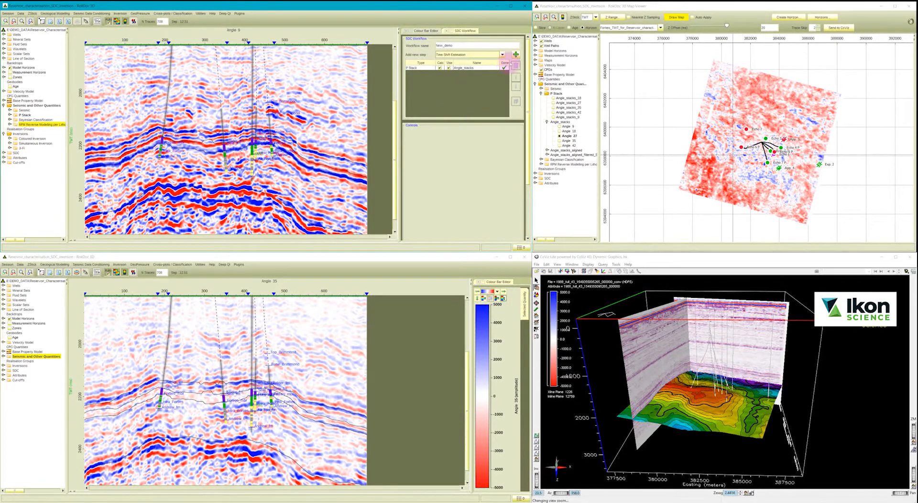
pyautogui.click(516, 55)
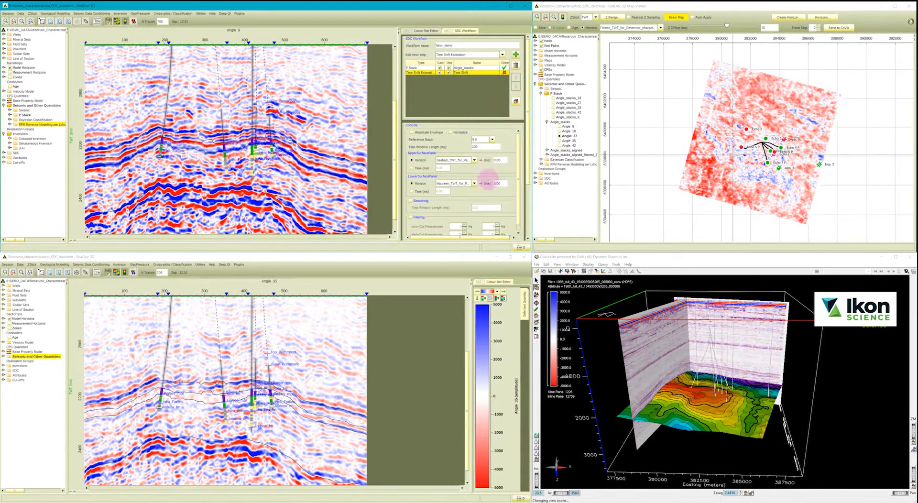
pyautogui.click(480, 56)
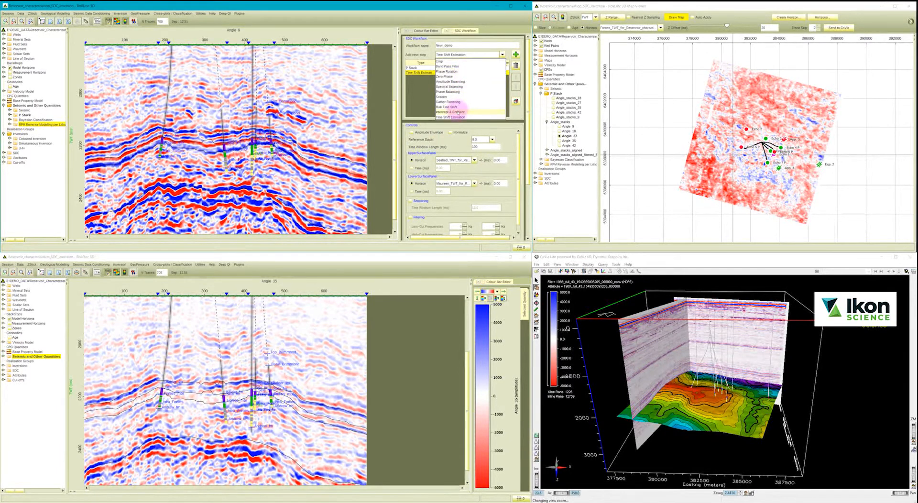
pyautogui.click(450, 112)
pyautogui.click(515, 54)
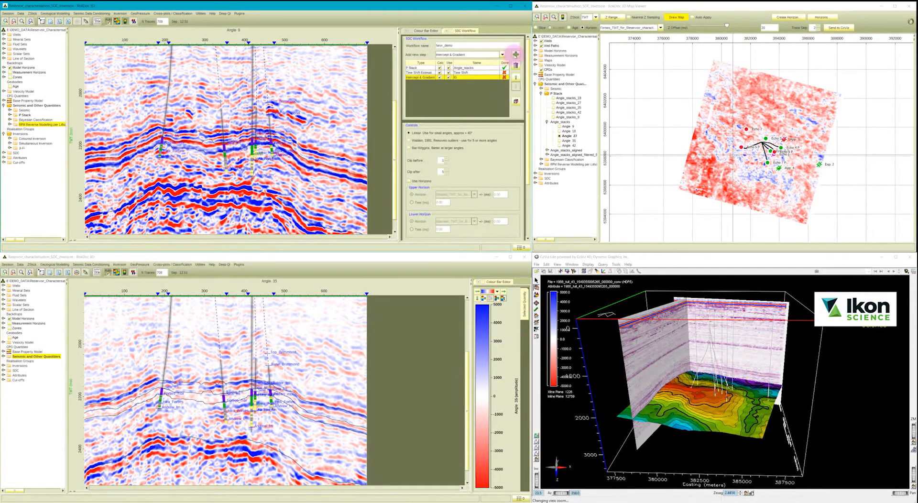
# Configure the Time Shift step with a 40 ms time window, constant times for the upper and lower surfaces, and smoothing enabled.
pyautogui.click(461, 73)
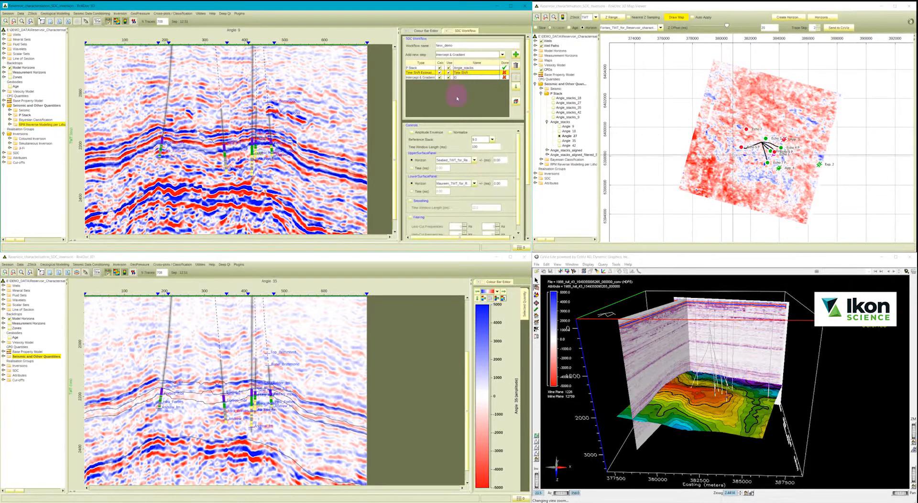
pyautogui.click(478, 139)
pyautogui.click(477, 146)
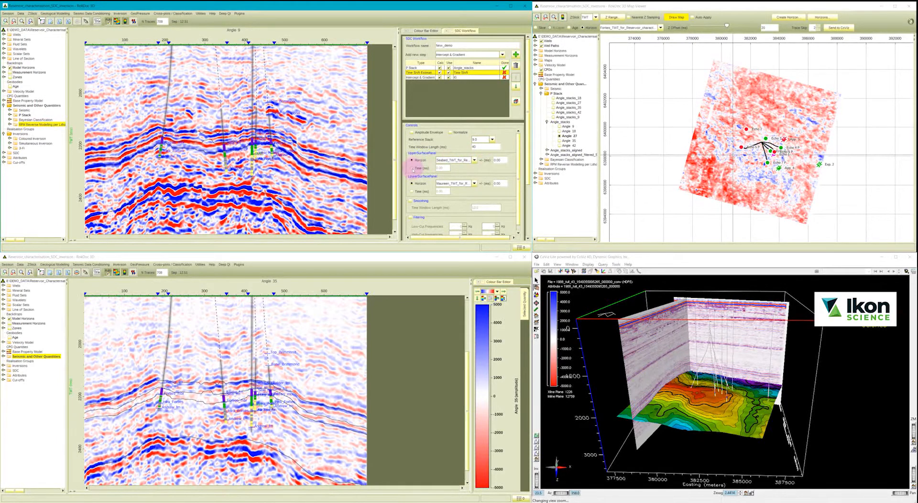
pyautogui.click(411, 168)
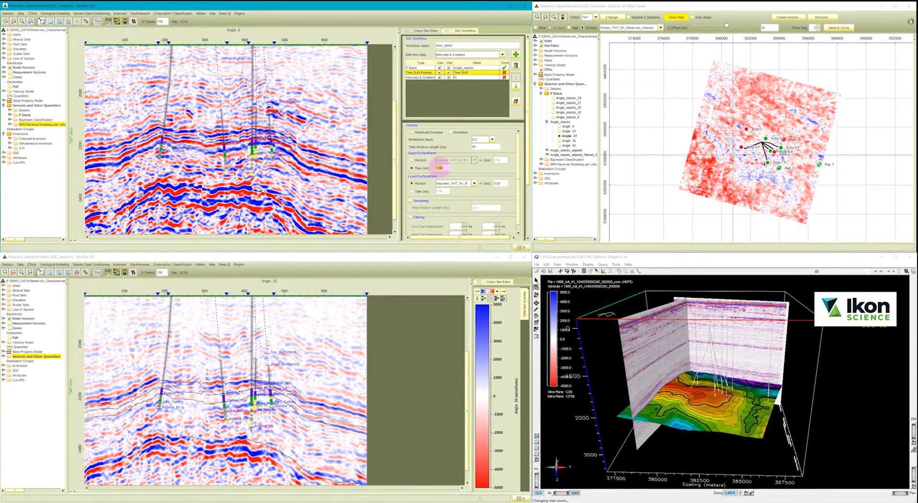
pyautogui.write('16')
pyautogui.click(414, 191)
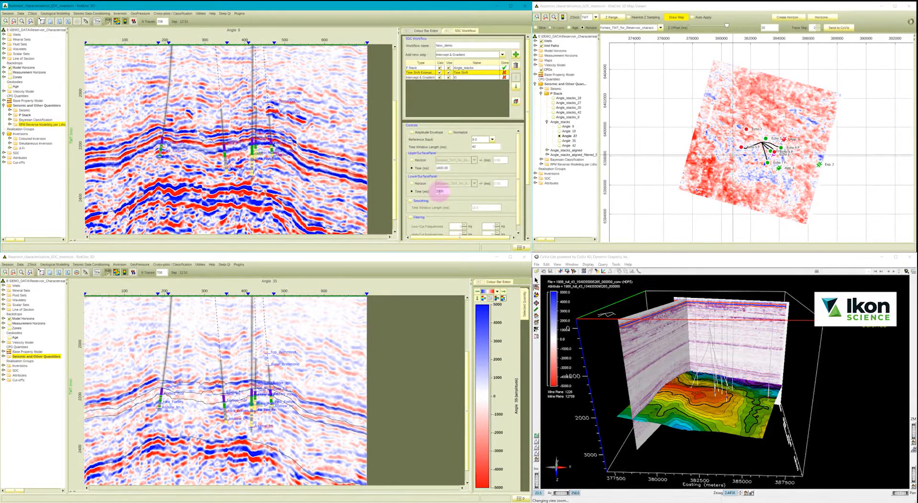
pyautogui.click(410, 201)
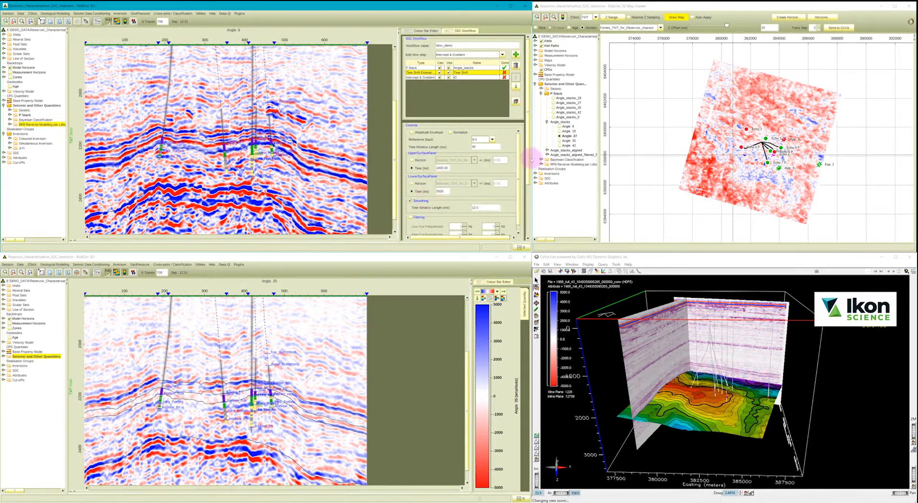
# Calculate the time shift and launch a gather view at well Echo 1 comparing Angle_stacks with Time Shift in separate tracks.
pyautogui.moveTo(528, 160); pyautogui.dragTo(528, 181)
pyautogui.scroll(-2, 524, 192)
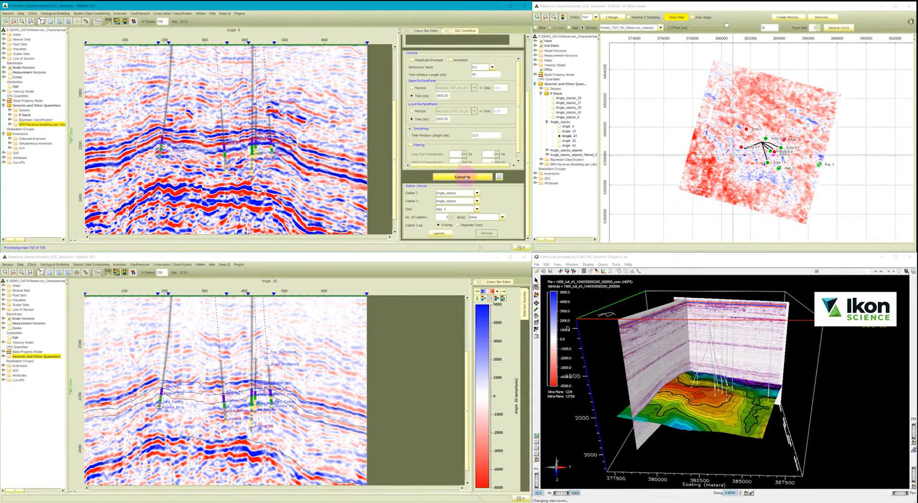
pyautogui.click(465, 201)
pyautogui.click(456, 210)
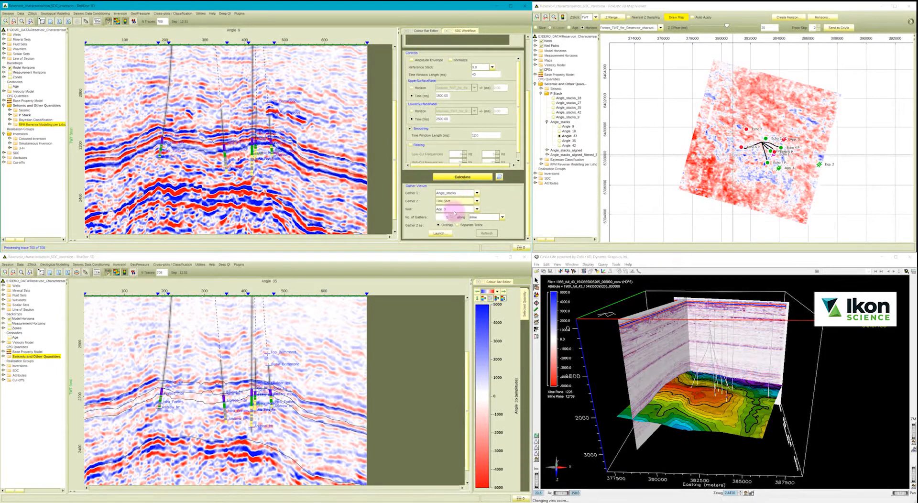
pyautogui.click(476, 209)
pyautogui.click(455, 227)
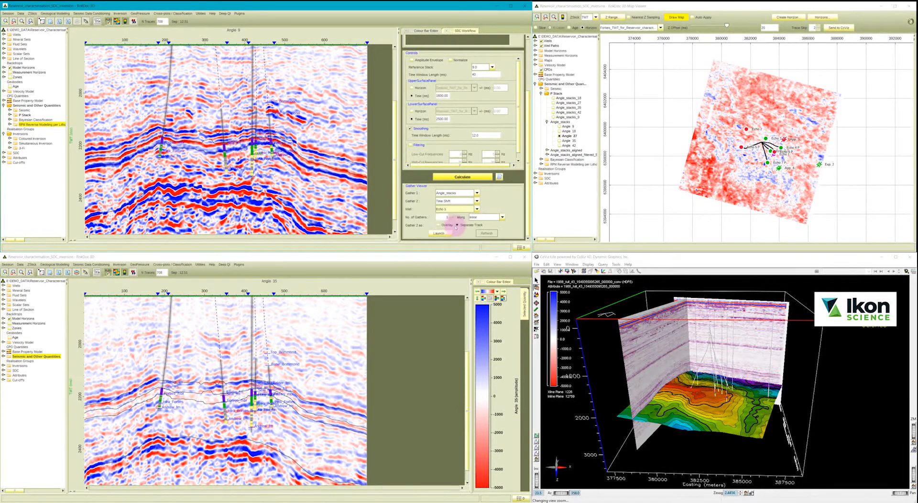
pyautogui.click(449, 233)
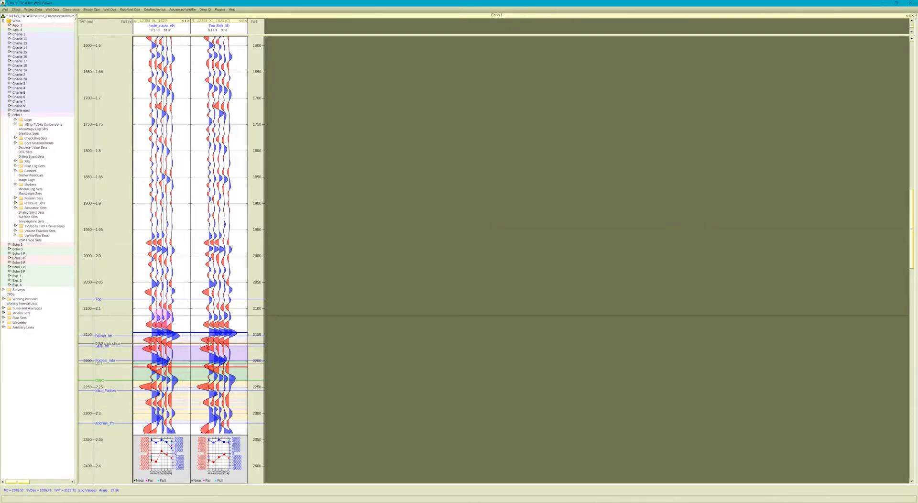
pyautogui.moveTo(177, 335); pyautogui.dragTo(179, 337)
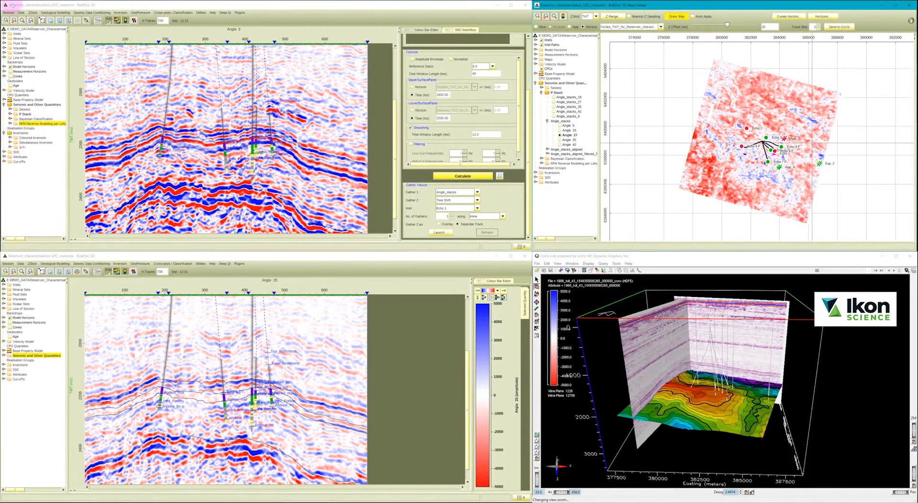
# Overlay the Time Shift result of the New_demo workflow on the Angle 9 seismic section for a close-up comparison near the deviated well.
pyautogui.click(15, 4)
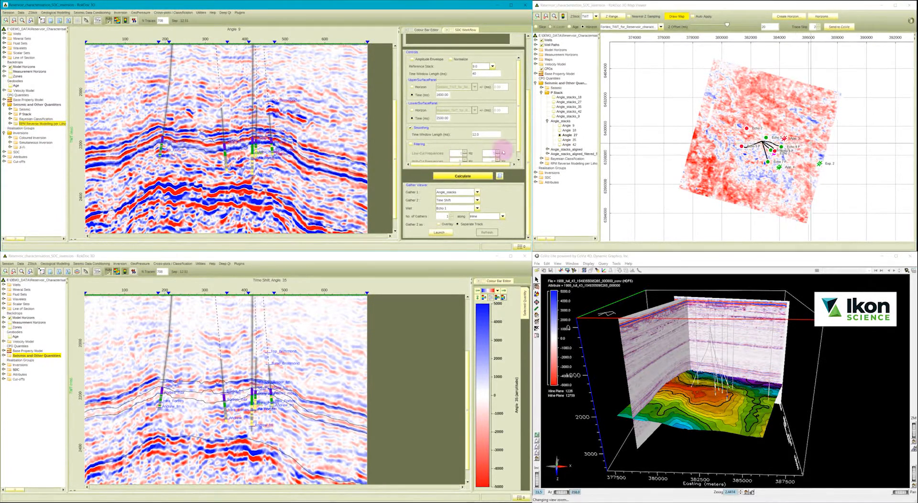
pyautogui.moveTo(528, 143); pyautogui.dragTo(527, 88)
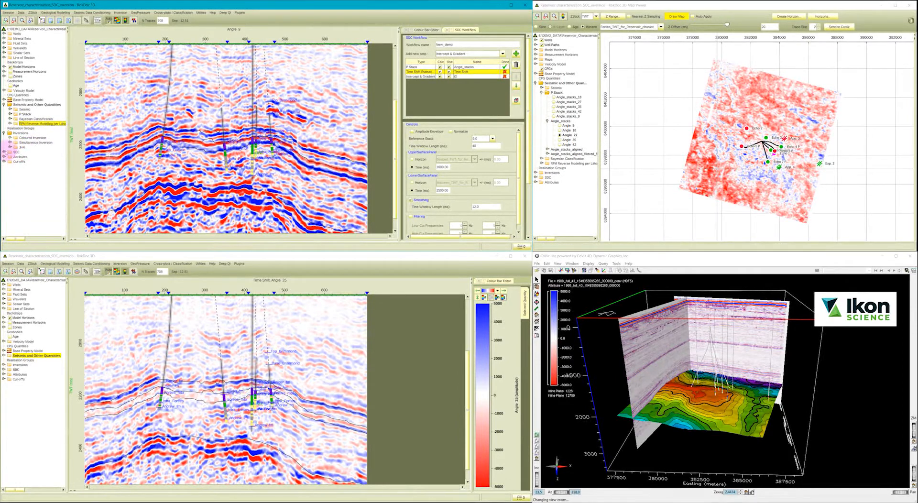
pyautogui.click(4, 152)
pyautogui.click(27, 166)
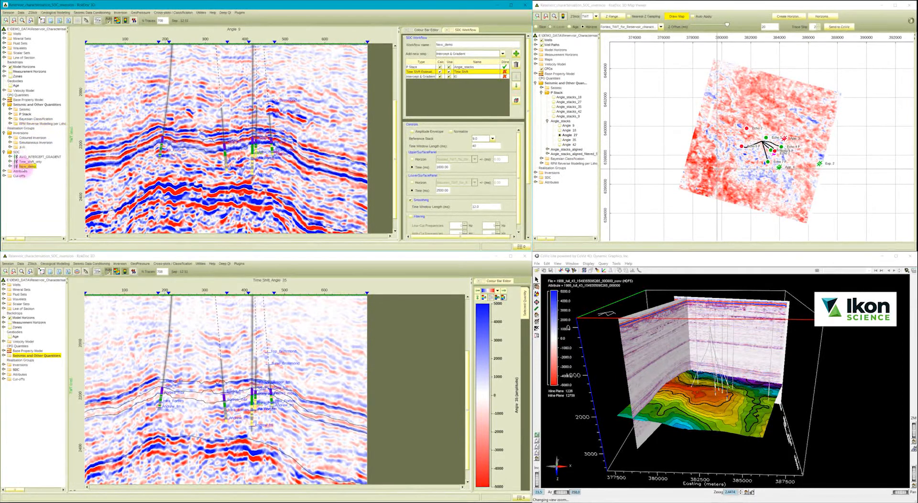
pyautogui.click(10, 166)
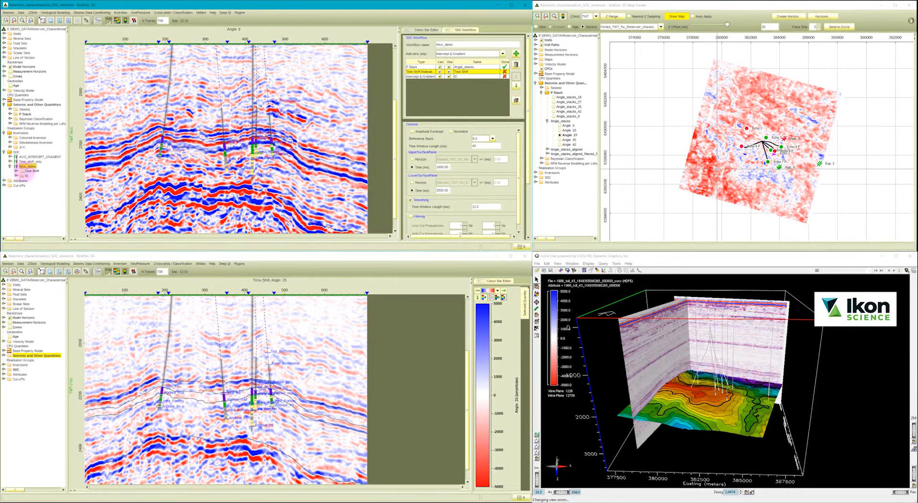
pyautogui.click(22, 171)
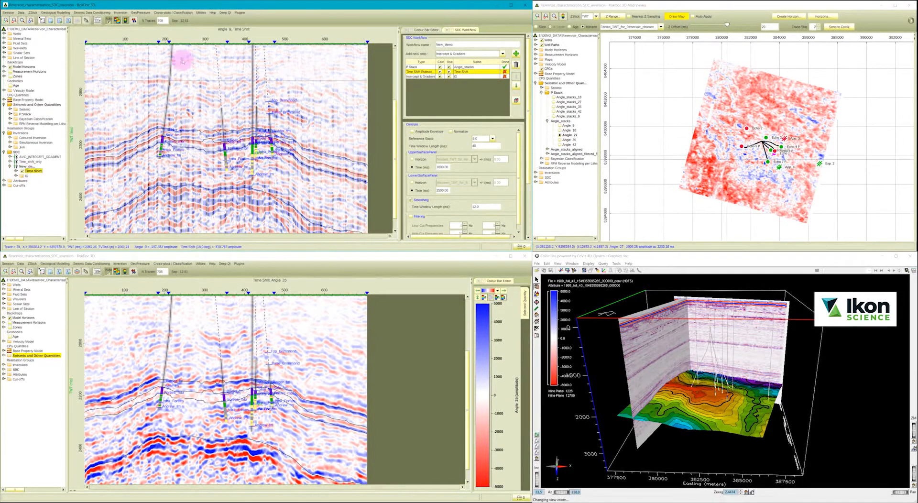
pyautogui.moveTo(203, 43)
pyautogui.mouseDown()
pyautogui.moveTo(236, 38)
pyautogui.moveTo(235, 46)
pyautogui.mouseUp()
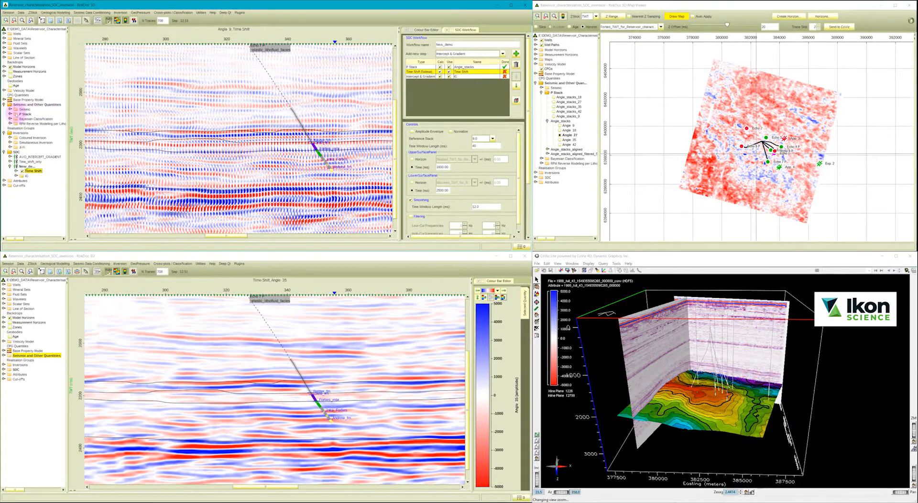
# Toggle the Angle_stacks display over the upper Angle 9 section to compare it with the Time Shift result.
pyautogui.click(10, 113)
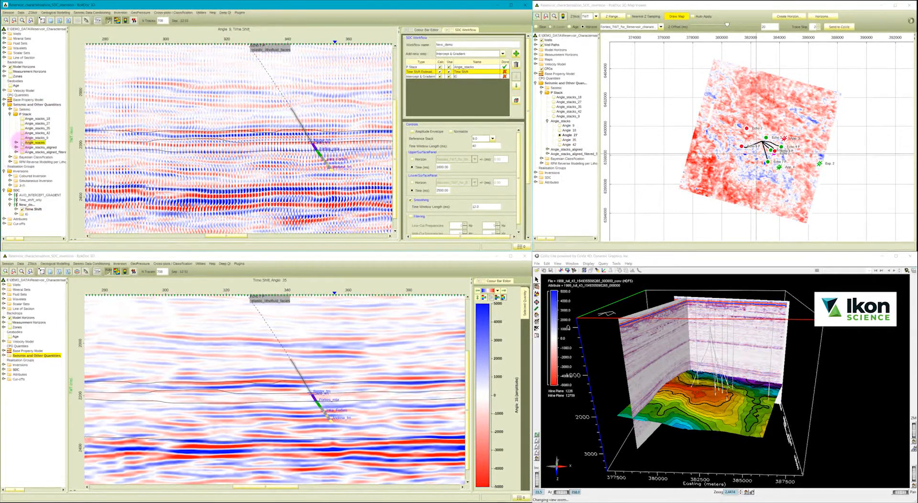
pyautogui.click(22, 142)
pyautogui.click(21, 143)
pyautogui.click(22, 143)
pyautogui.click(22, 142)
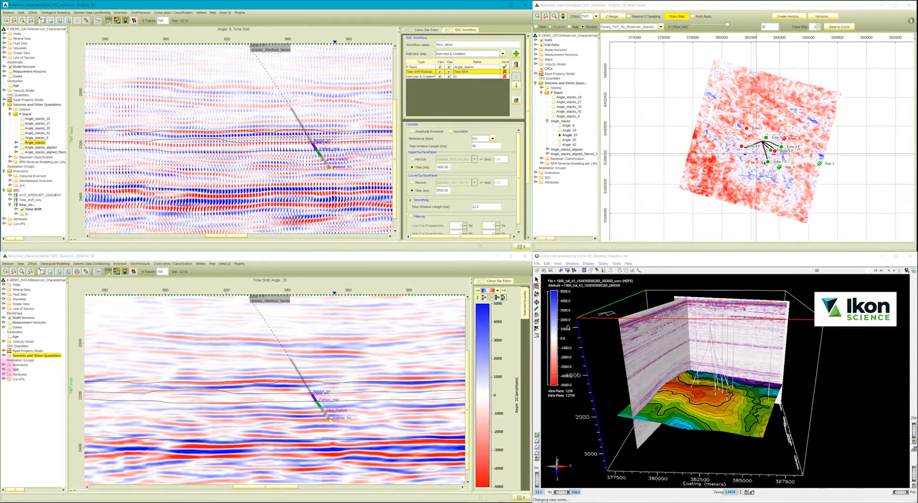
# Overlay the New_demo workflow's Time Shift result on the lower Angle 35 section and compare it with Angle_stacks.
pyautogui.click(4, 369)
pyautogui.click(10, 384)
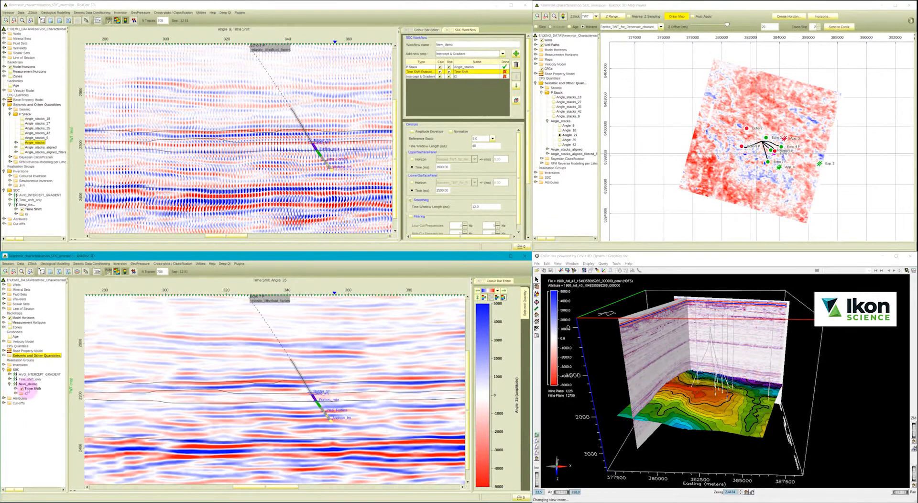
pyautogui.click(22, 389)
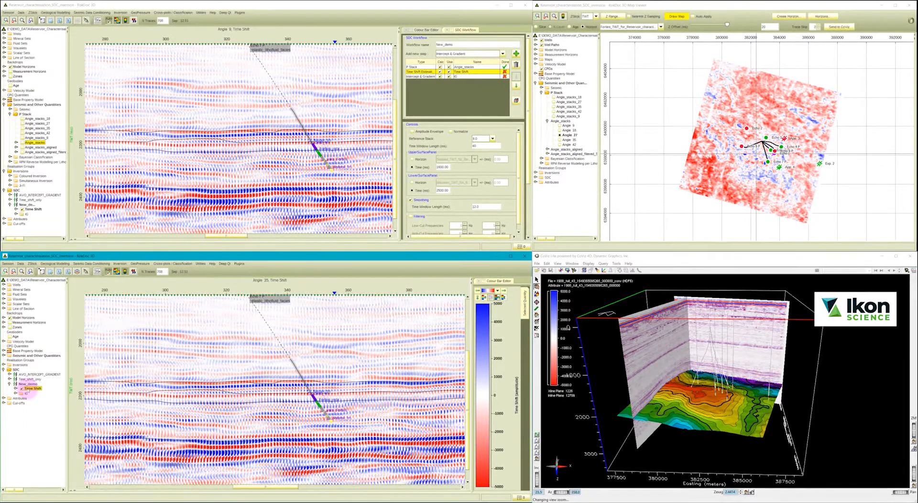
pyautogui.click(4, 355)
pyautogui.click(10, 364)
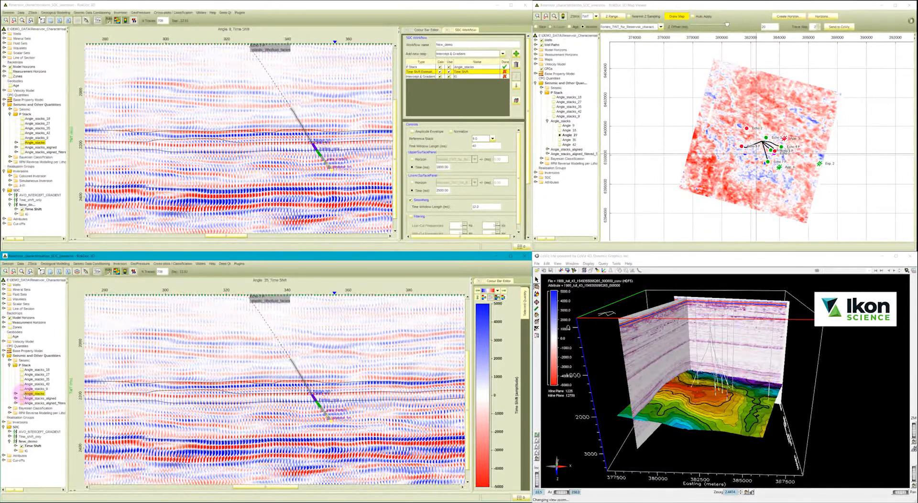
# Open an attribute track under the upper section and measure Angle_stacks amplitude against angle along the Forties_TWT_for_Reservoir_characterisation horizon.
pyautogui.click(71, 240)
pyautogui.rightClick(20, 219)
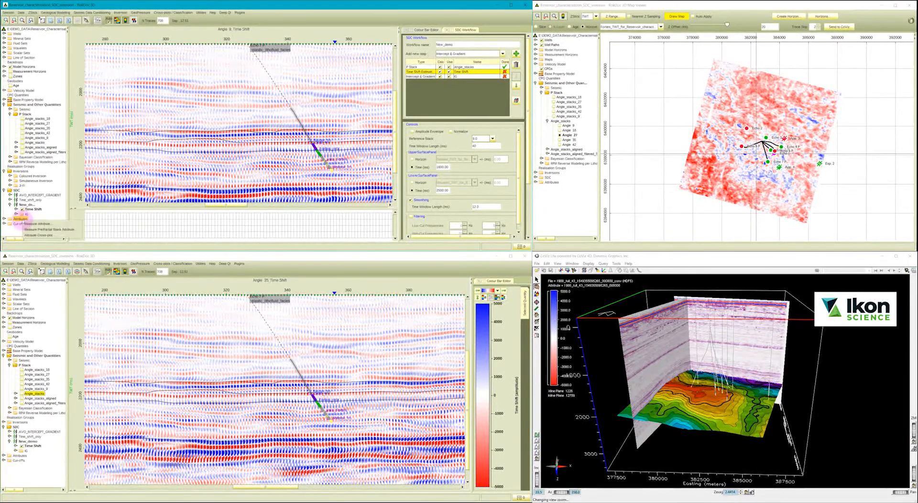
pyautogui.click(43, 229)
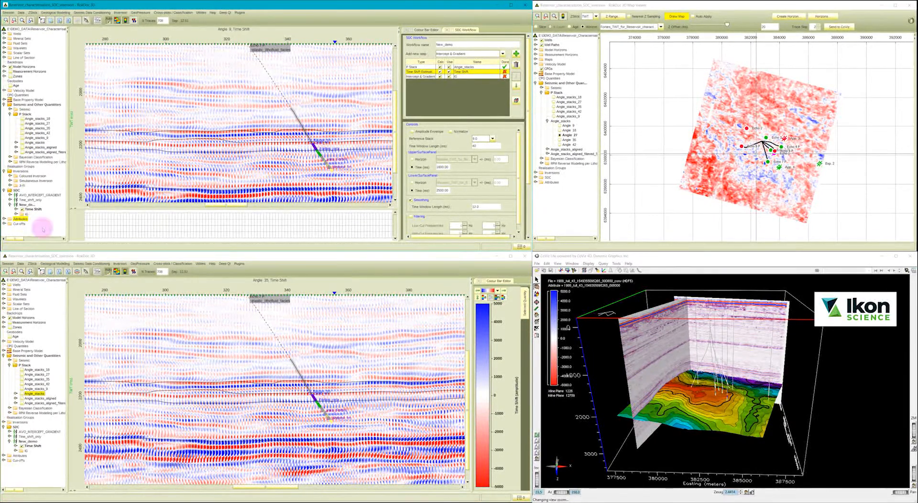
pyautogui.click(241, 51)
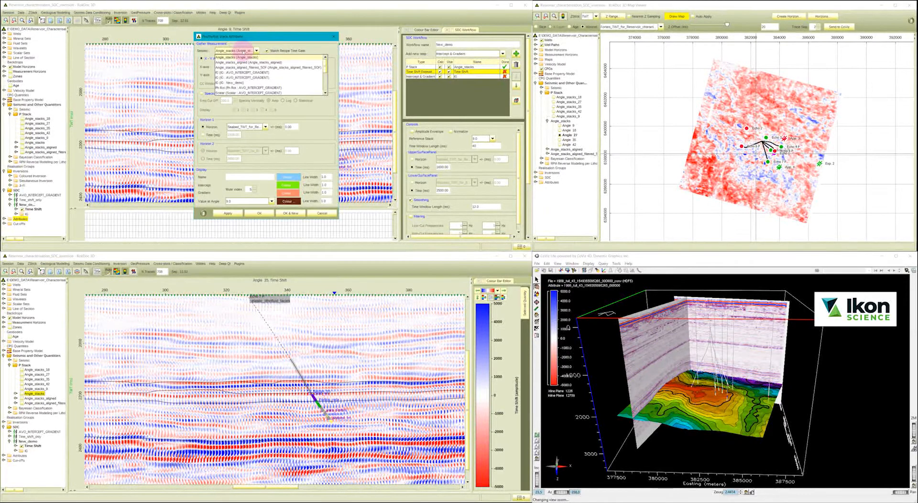
pyautogui.click(242, 48)
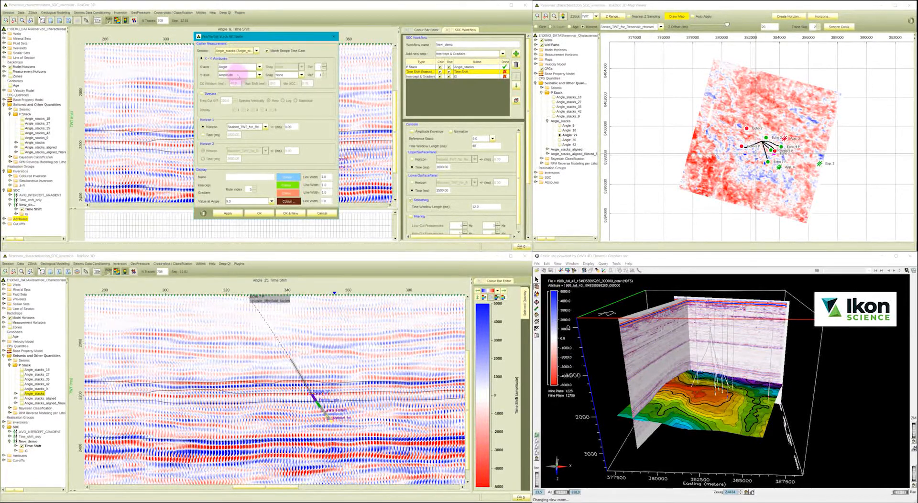
pyautogui.click(243, 127)
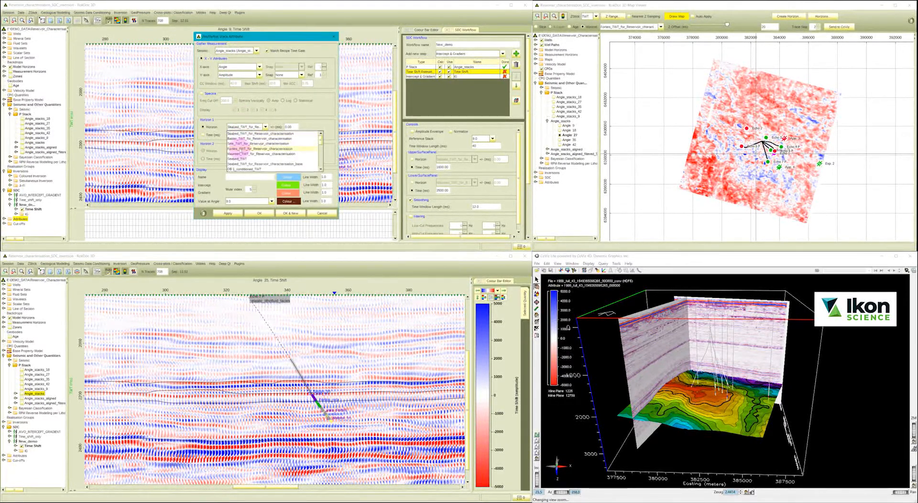
pyautogui.click(239, 149)
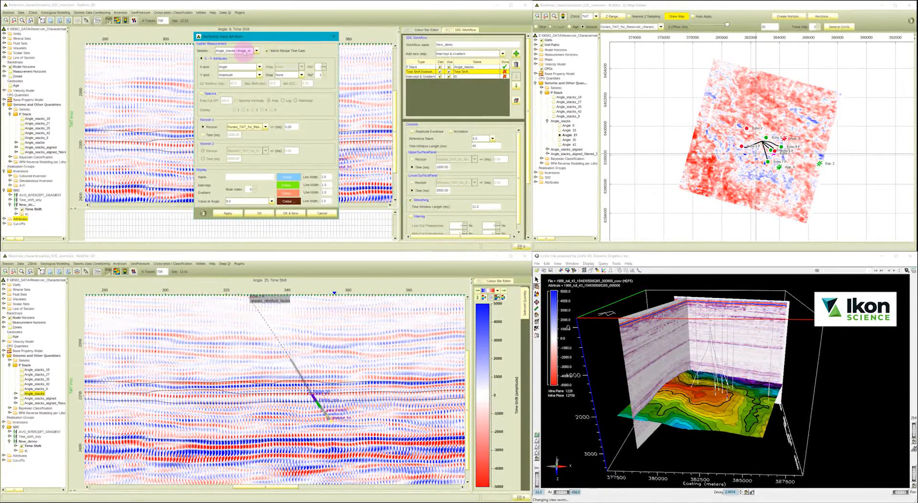
pyautogui.click(228, 213)
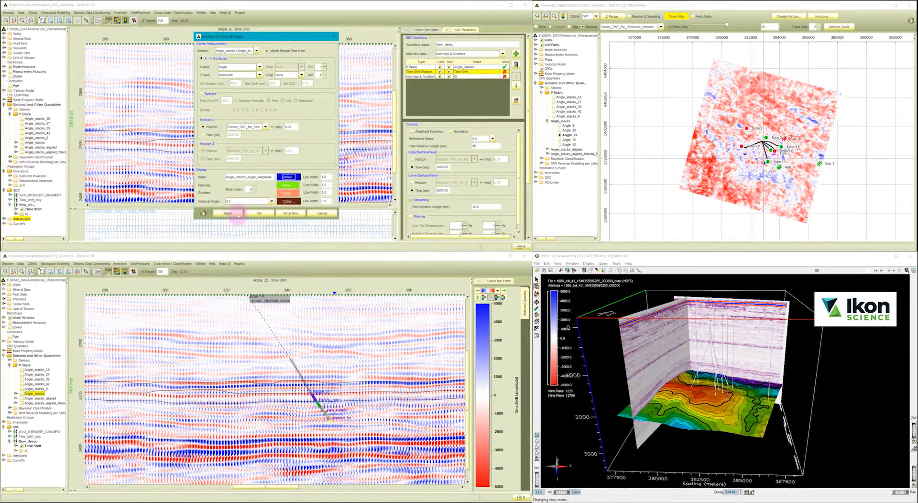
pyautogui.click(237, 215)
pyautogui.click(282, 214)
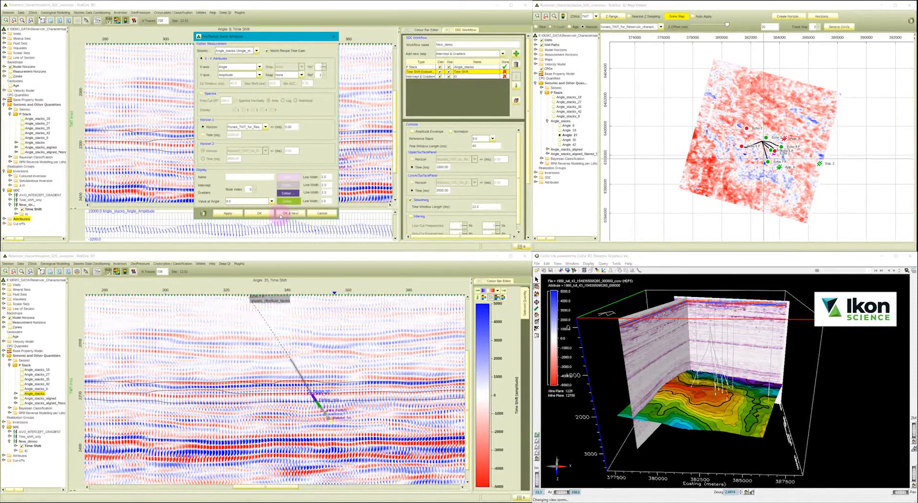
# Measure the same angle-amplitude attribute along the Forties horizon for the Time Shift result of New_demo.
pyautogui.click(235, 50)
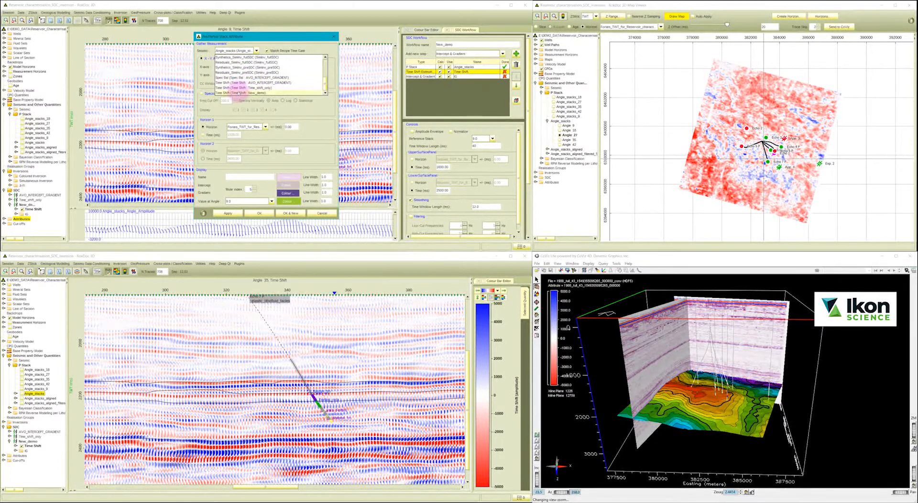
pyautogui.click(238, 93)
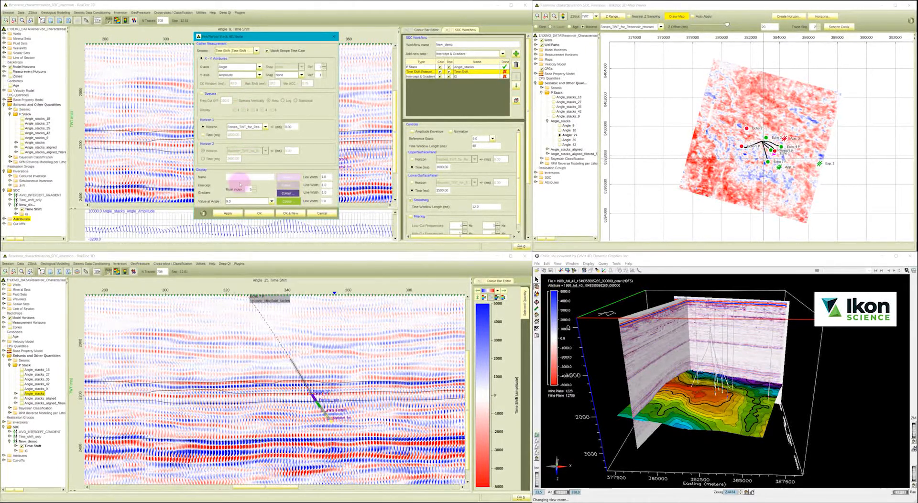
pyautogui.click(227, 213)
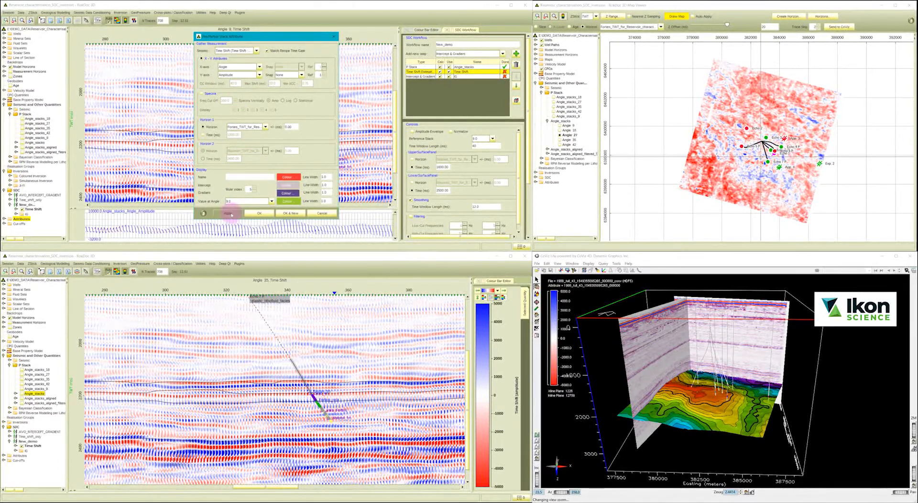
pyautogui.click(257, 213)
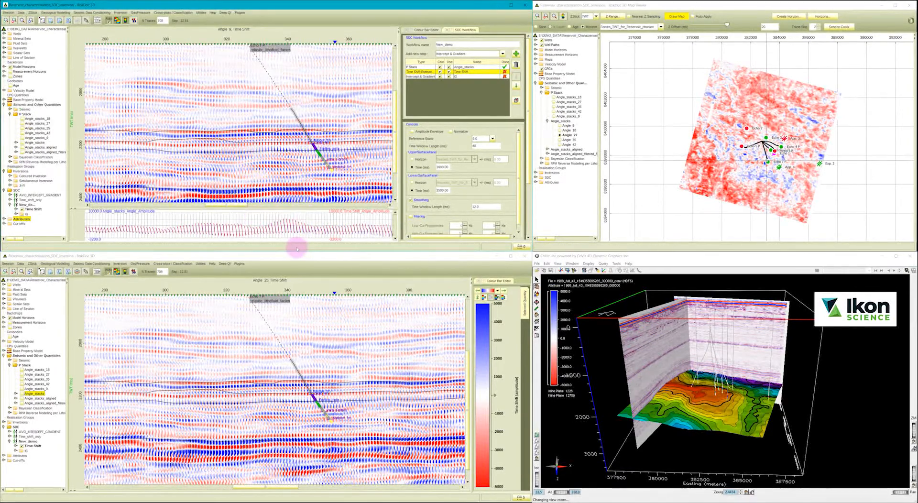
# Start a new attribute measurement near the wells with category Correlation and type XCC r² (with shift).
pyautogui.moveTo(250, 205); pyautogui.dragTo(287, 210)
pyautogui.rightClick(24, 219)
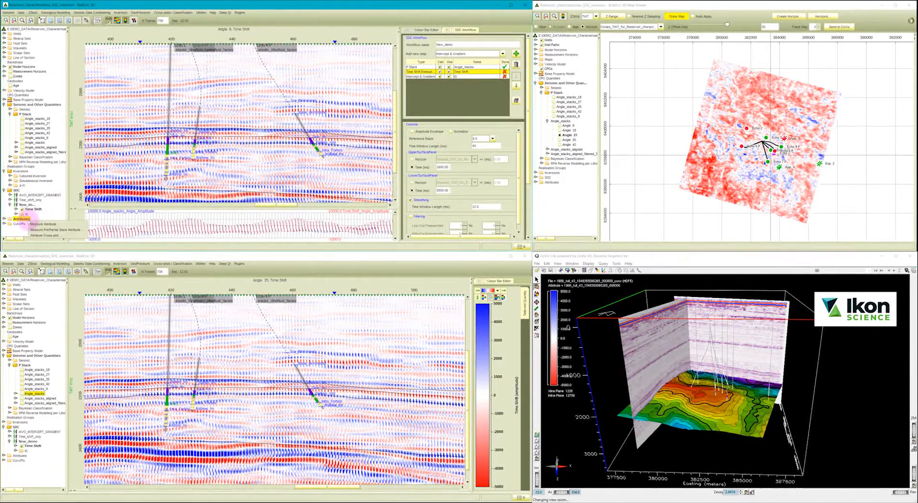
pyautogui.click(40, 225)
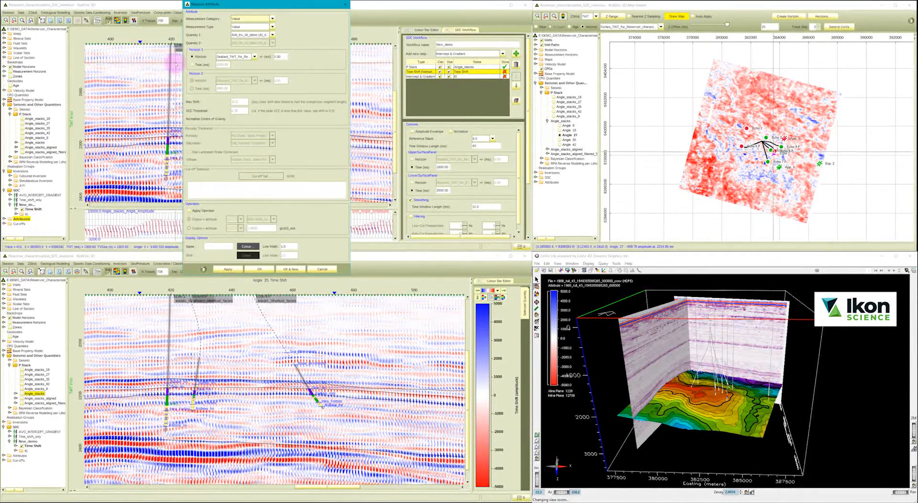
pyautogui.click(242, 19)
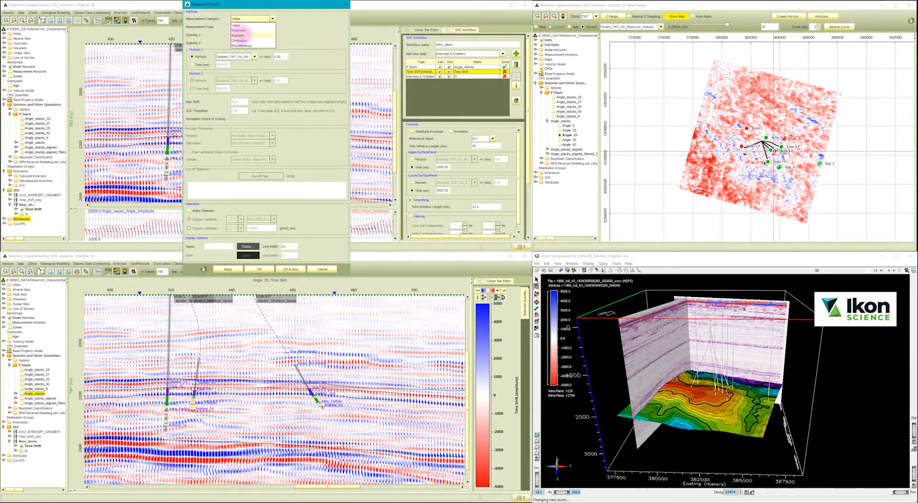
pyautogui.click(242, 40)
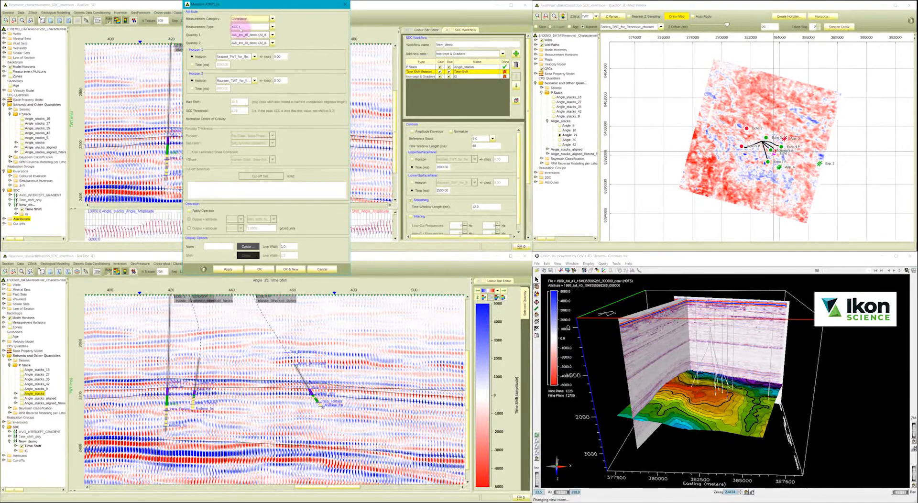
pyautogui.click(240, 30)
pyautogui.click(245, 49)
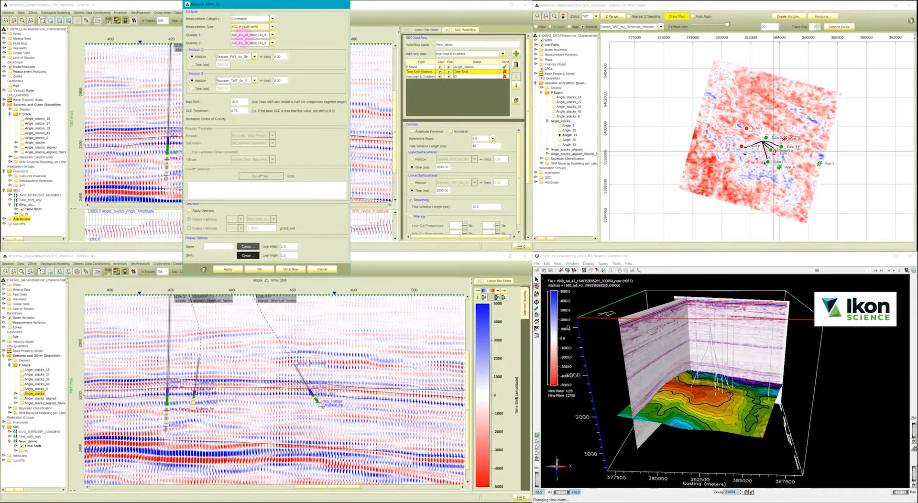
# Correlate Angle 9 with Angle 18 of Angle_stacks, using the Balder TWT horizon as Horizon 1, and apply the measurement.
pyautogui.click(243, 36)
pyautogui.click(253, 61)
pyautogui.click(255, 43)
pyautogui.click(258, 71)
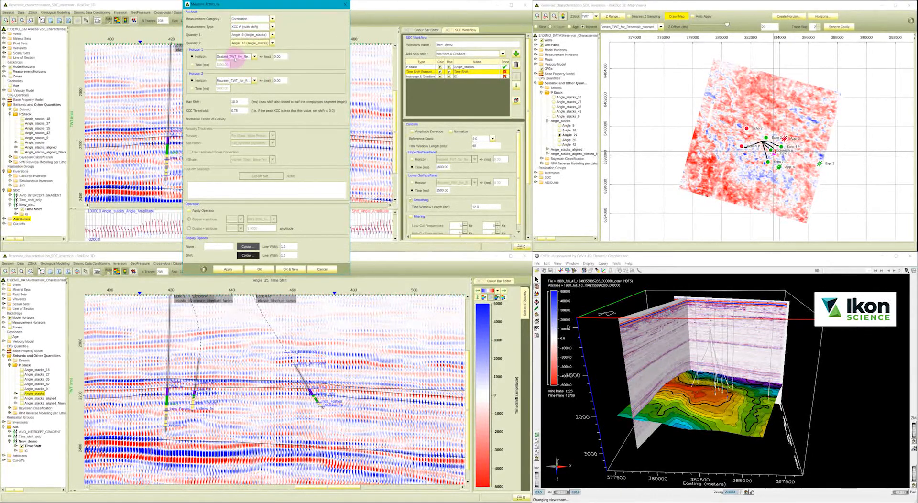
pyautogui.click(235, 57)
pyautogui.click(232, 70)
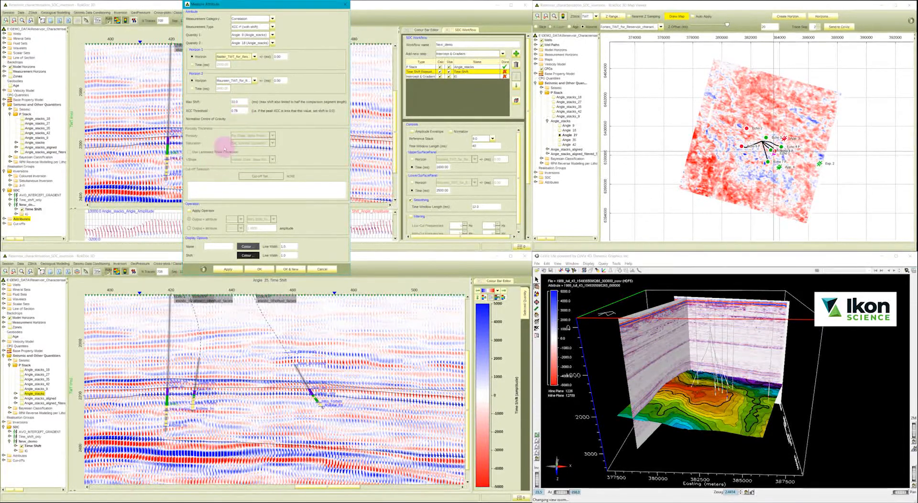
pyautogui.click(229, 269)
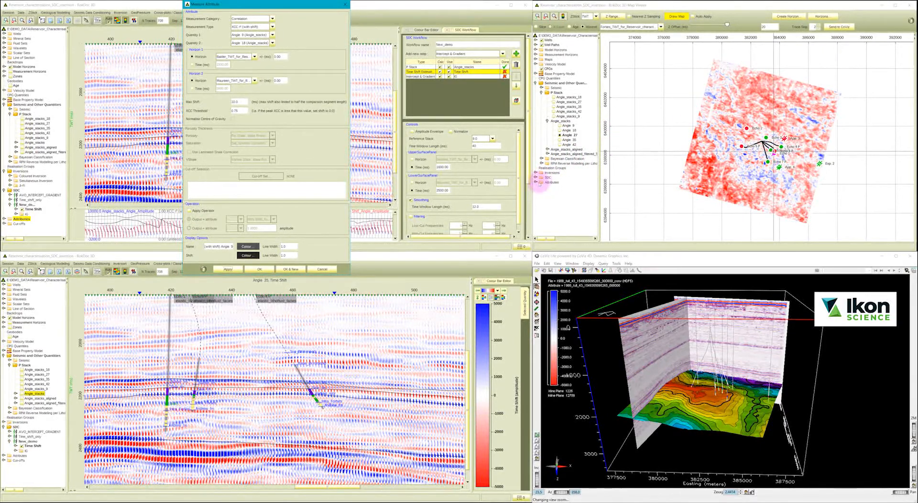
# Draw a map of the whole Angle_stacks XCC r² (with shift) attribute and show its colour bar in the map viewer.
pyautogui.click(536, 183)
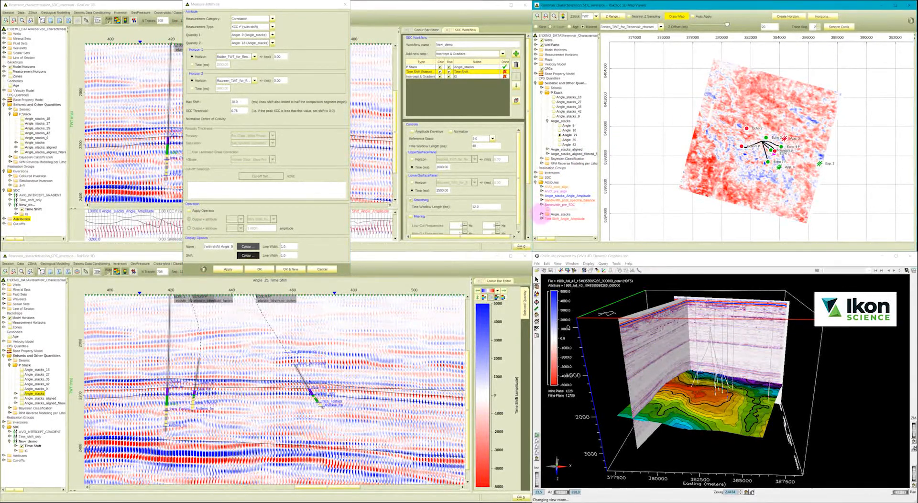
pyautogui.click(541, 214)
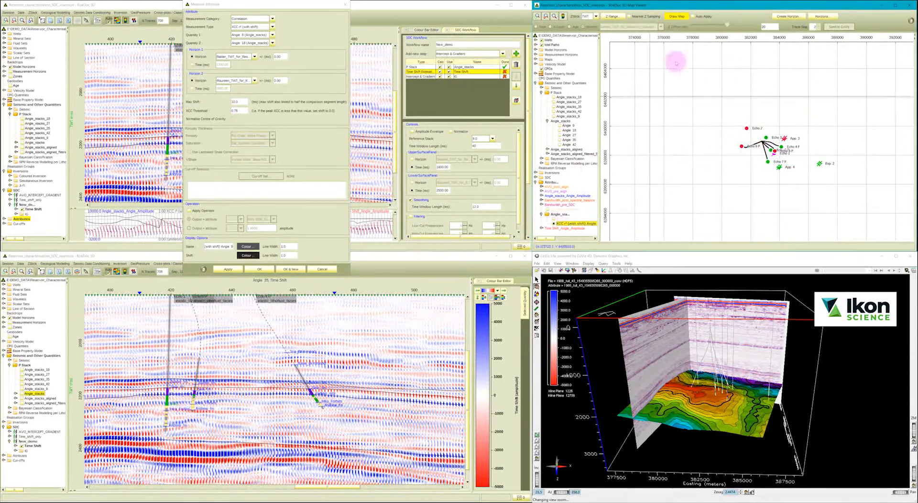
pyautogui.click(676, 17)
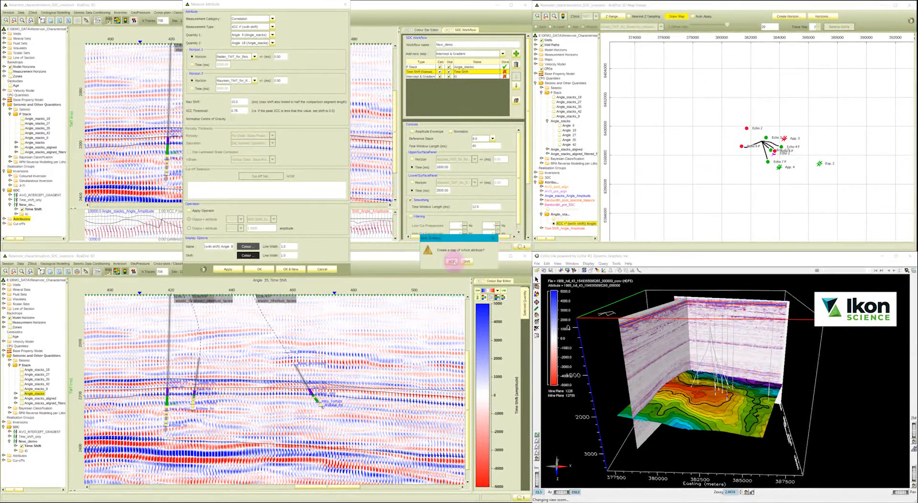
pyautogui.click(452, 261)
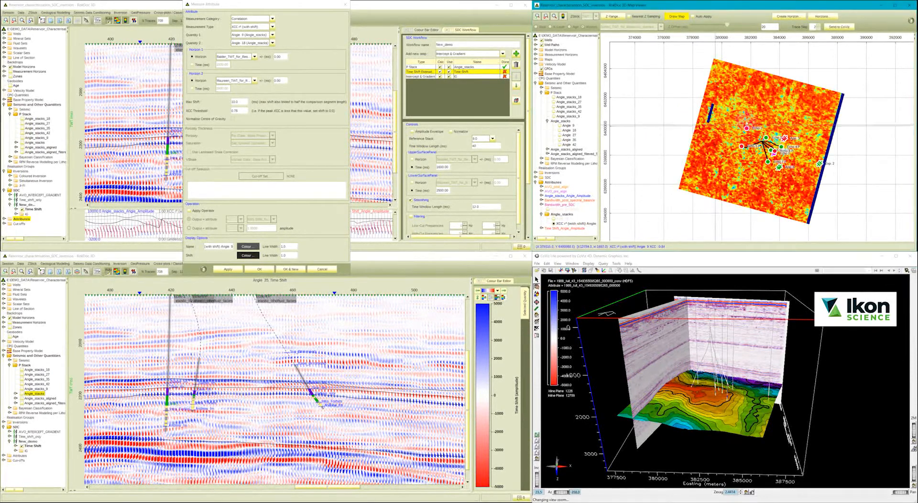
pyautogui.click(563, 16)
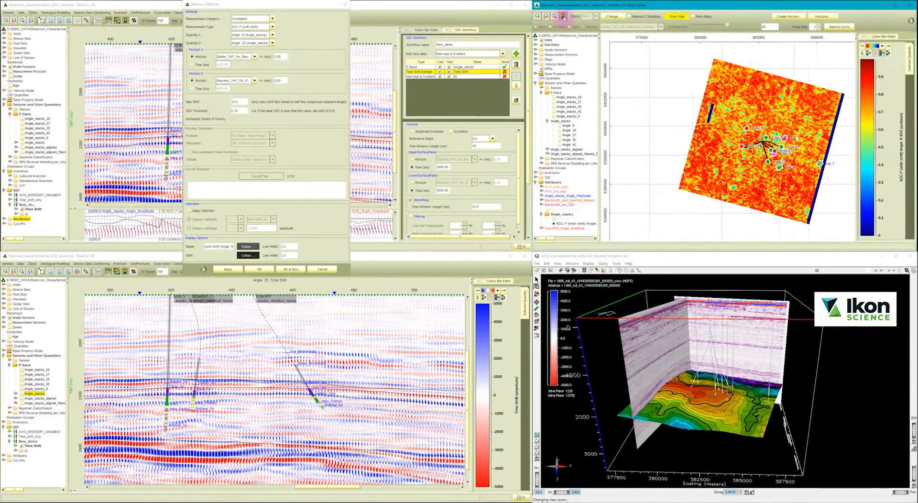
pyautogui.moveTo(734, 127); pyautogui.dragTo(698, 132)
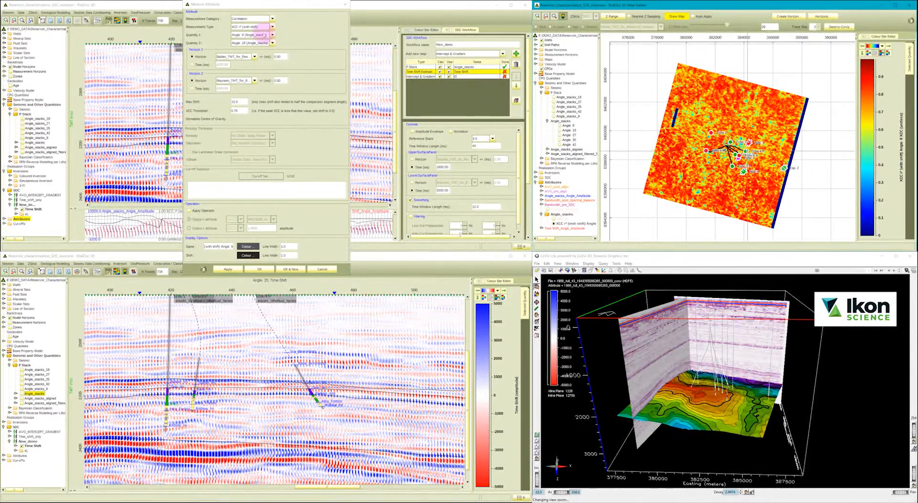
# Create a second XCC r² (with shift) attribute correlating Angle 9 of Angle_stacks with Angle 18 of Time Shift.
pyautogui.click(287, 269)
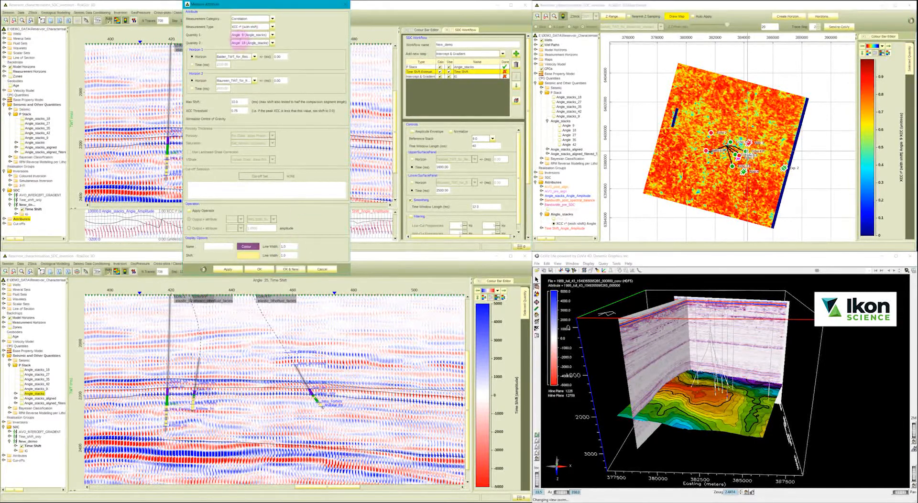
pyautogui.click(248, 44)
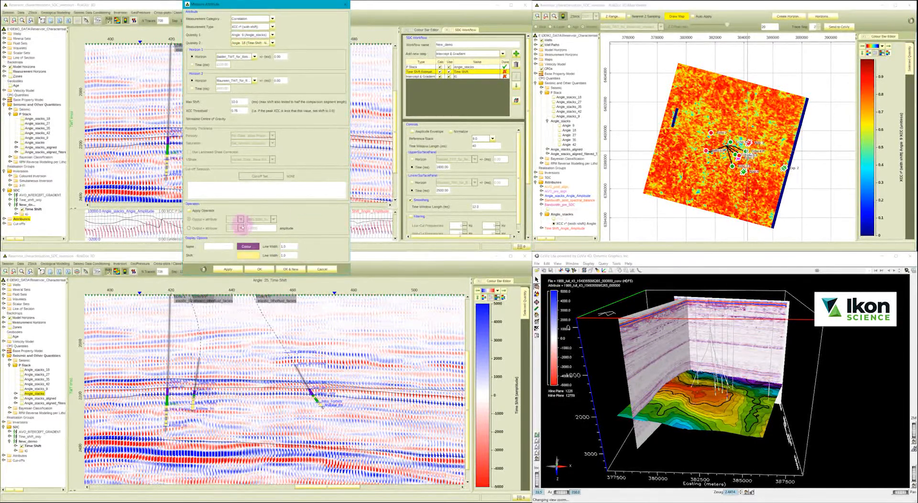
pyautogui.click(260, 269)
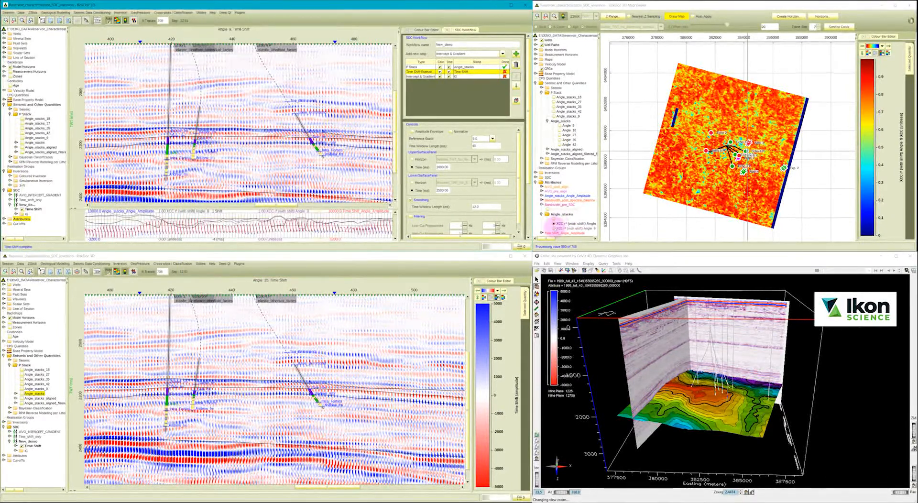
# Draw a map of the whole XCC r² (with shift) attribute calculated for Time Shift.
pyautogui.click(554, 228)
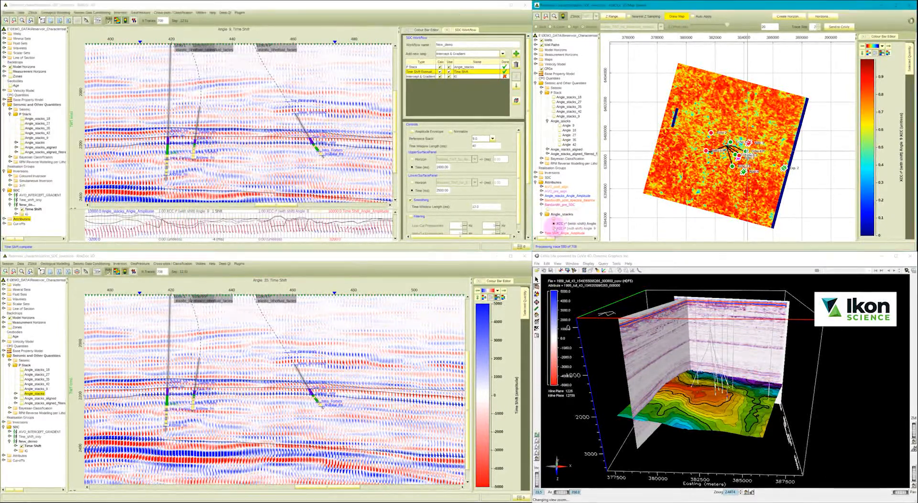
pyautogui.click(674, 17)
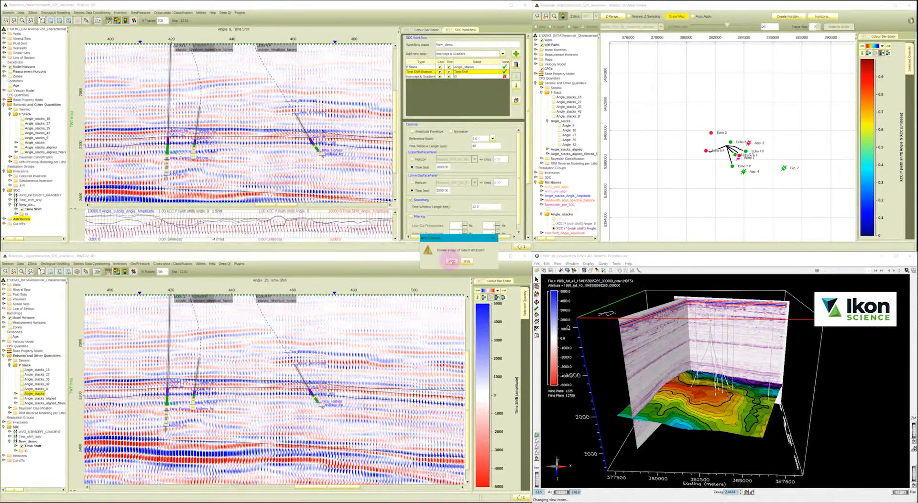
pyautogui.click(451, 261)
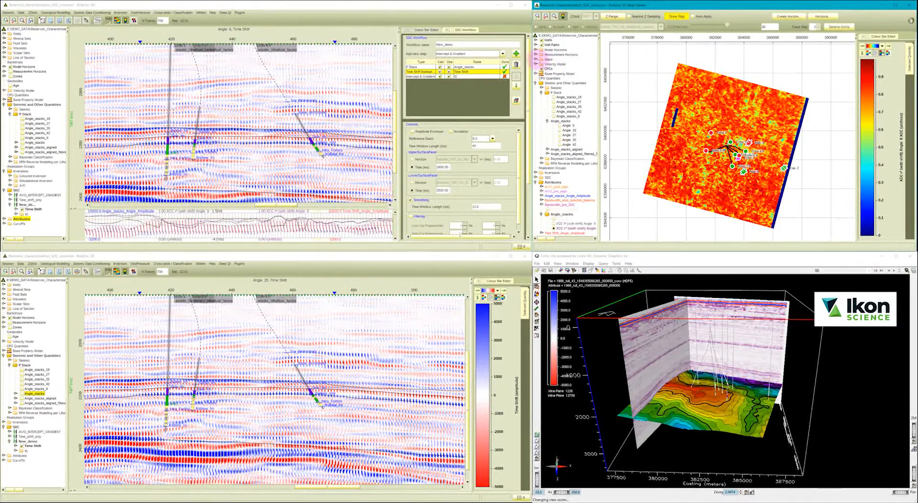
# Map the Forties TWT model horizon in the map viewer and reverse its colour bar.
pyautogui.click(536, 50)
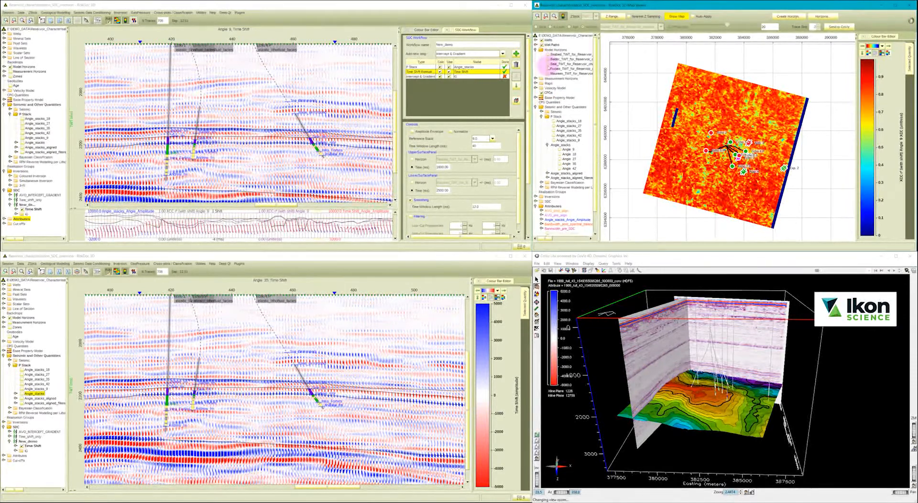
pyautogui.click(548, 69)
pyautogui.click(677, 16)
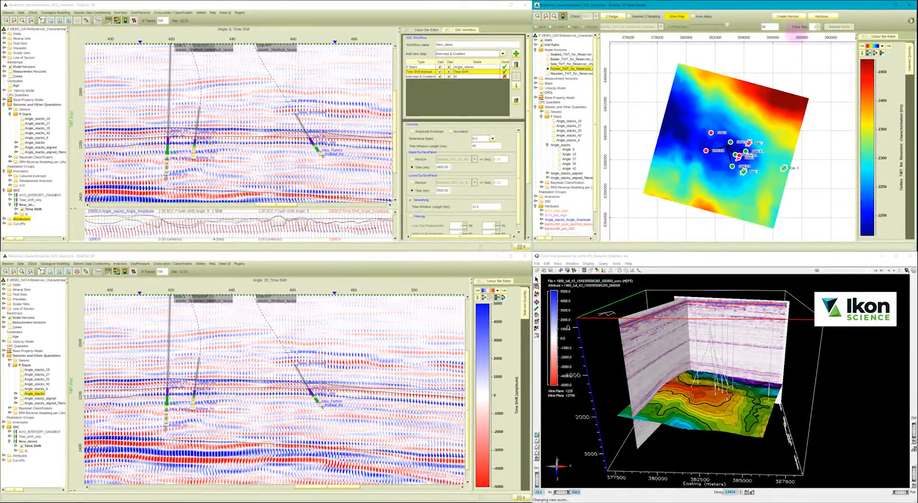
pyautogui.click(861, 52)
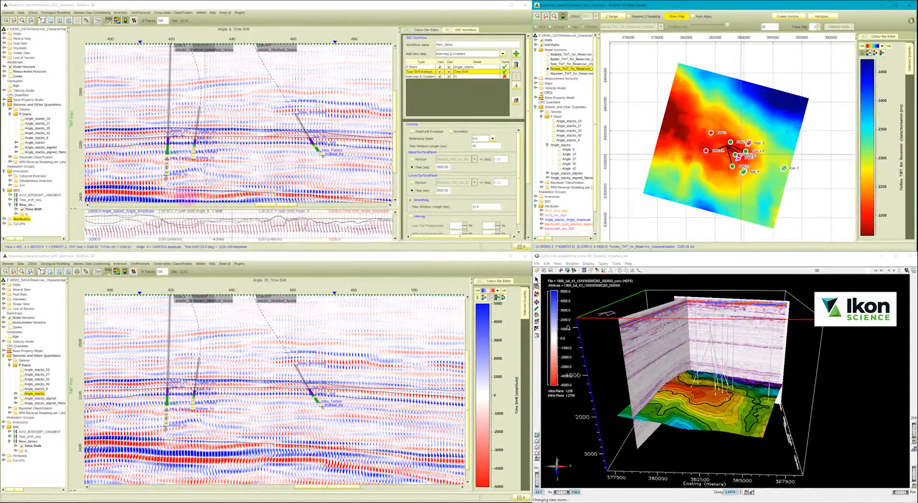
# Hide the attribute plot beneath the section and insert a second Intercept & Gradient step ahead of Time Shift in the New_demo workflow.
pyautogui.click(75, 210)
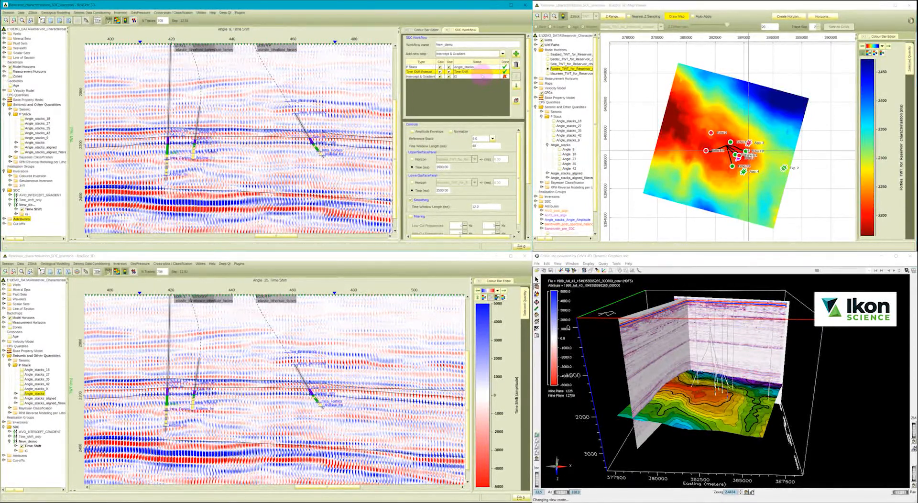
pyautogui.click(481, 76)
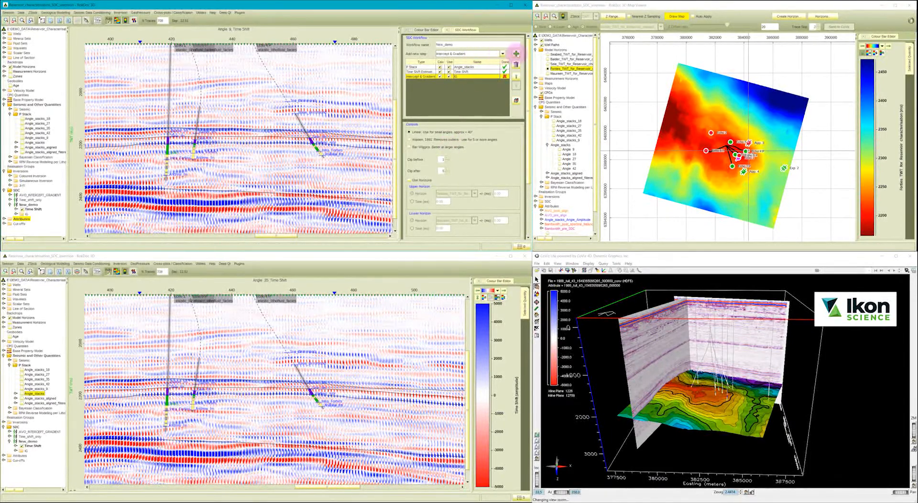
pyautogui.click(516, 53)
pyautogui.click(515, 78)
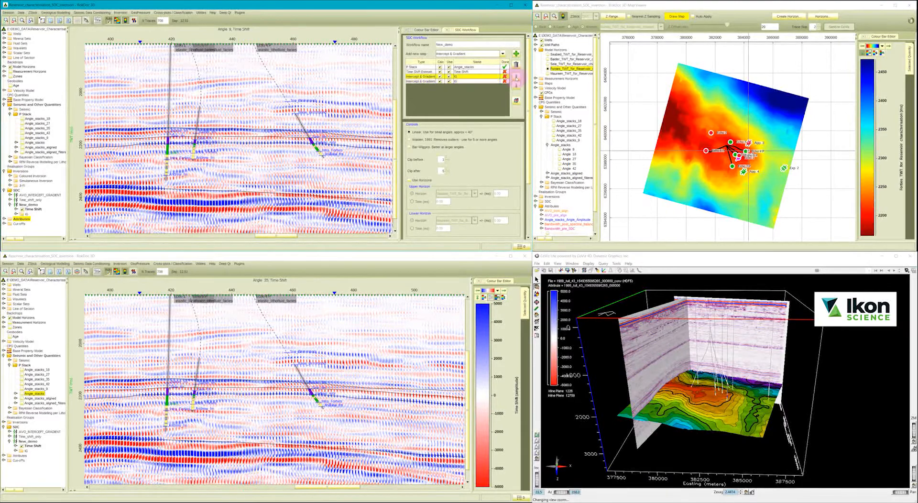
pyautogui.click(516, 78)
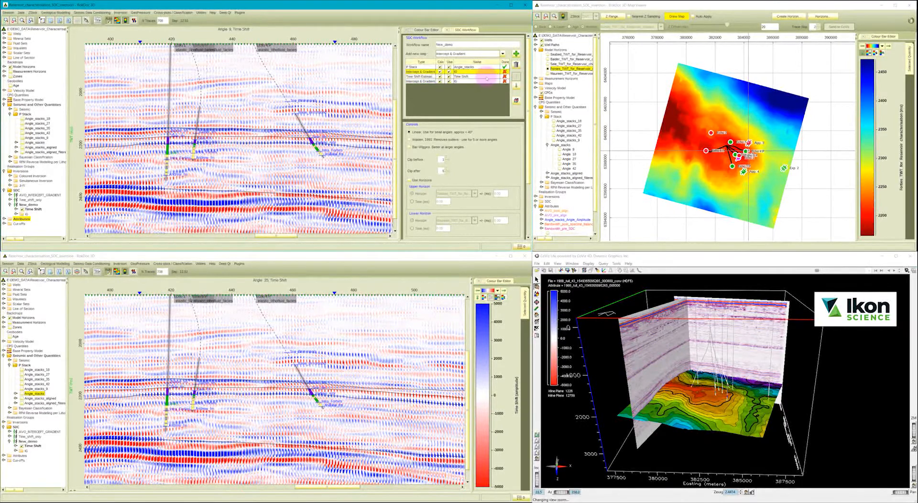
# Calculate the updated New_demo workflow with its two Intercept & Gradient steps.
pyautogui.click(467, 82)
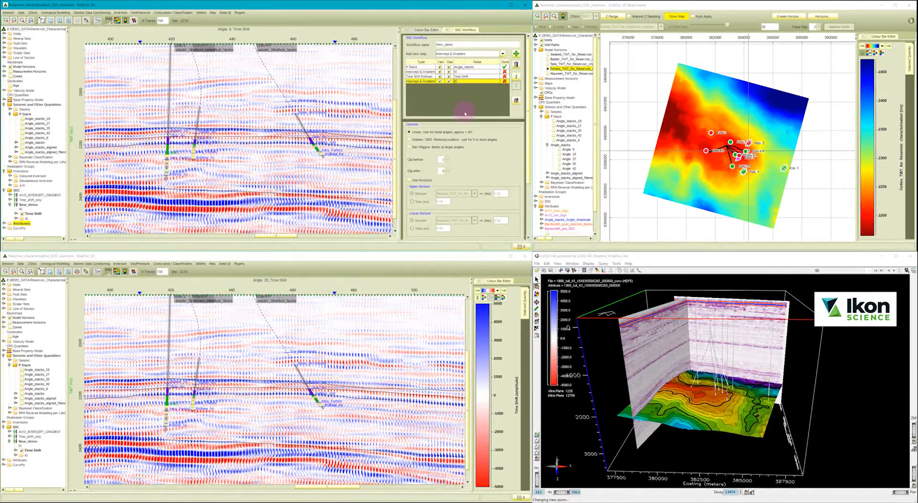
pyautogui.scroll(-3, 525, 129)
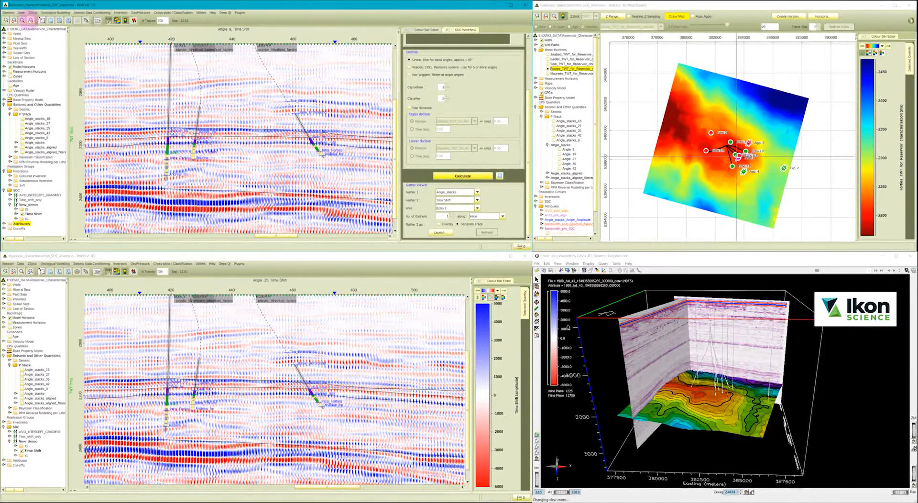
# Display the New_demo intercept and gradient volumes from before and after the time shift on the full section, and collapse the SDC tree.
pyautogui.click(30, 21)
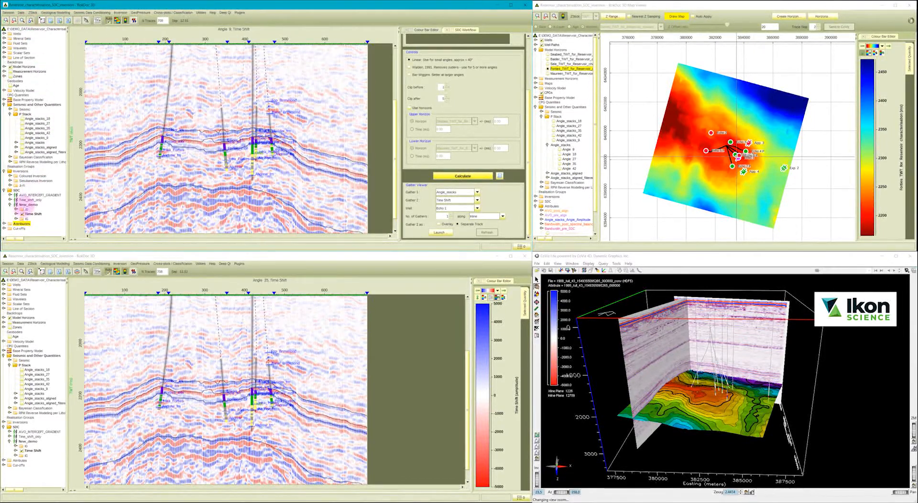
pyautogui.click(16, 209)
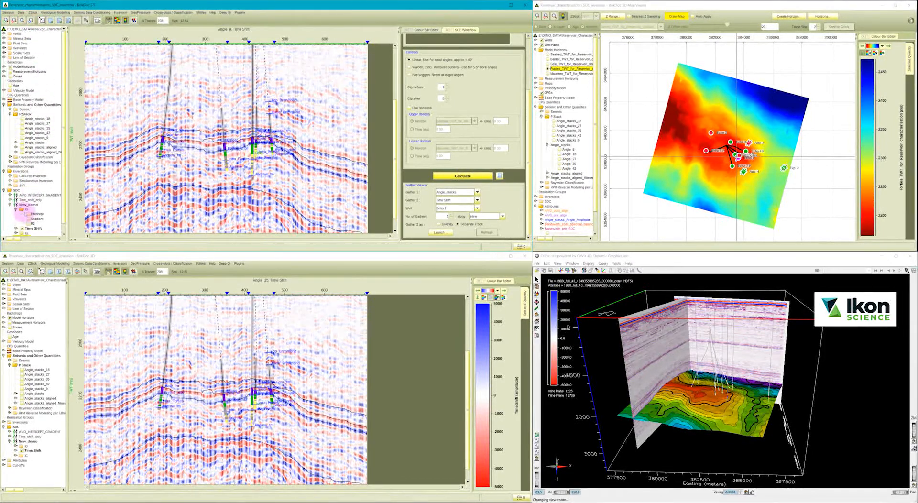
pyautogui.click(28, 214)
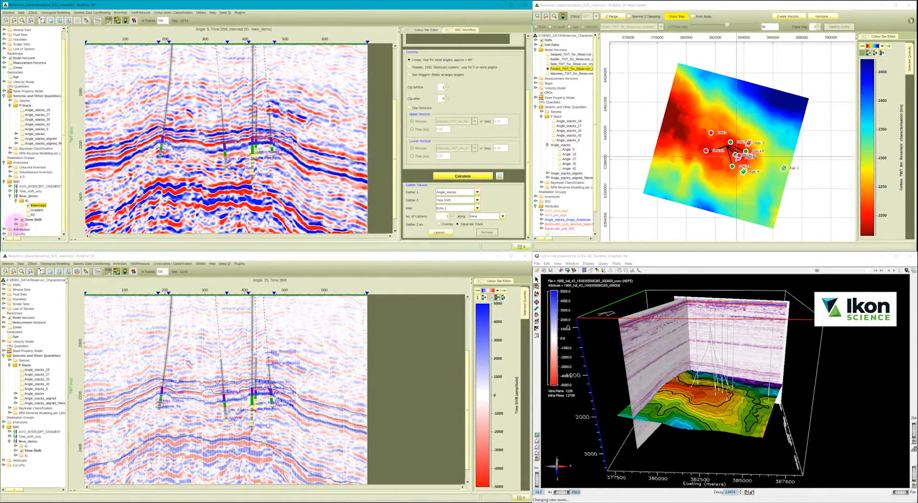
pyautogui.click(15, 225)
pyautogui.click(28, 224)
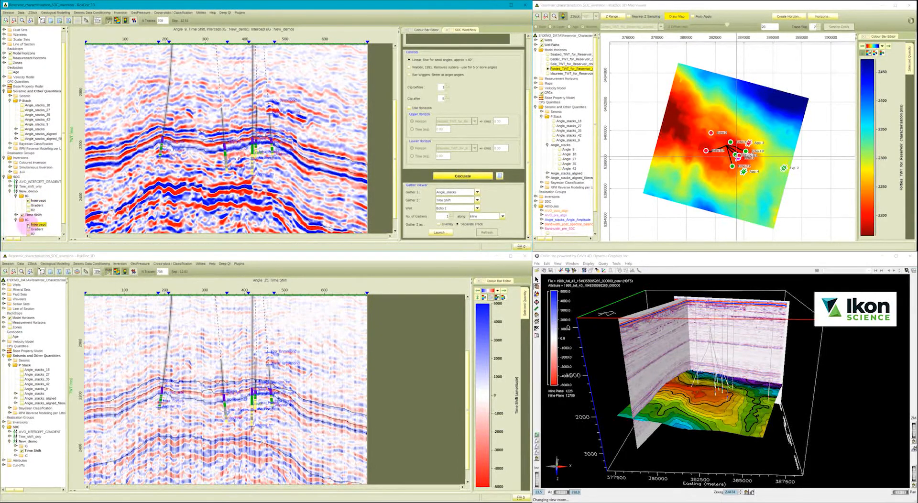
pyautogui.click(29, 229)
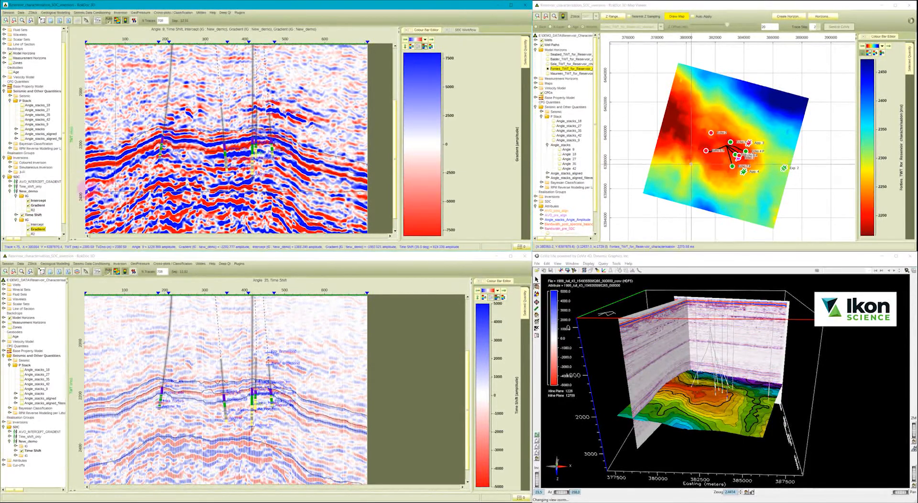
pyautogui.click(9, 191)
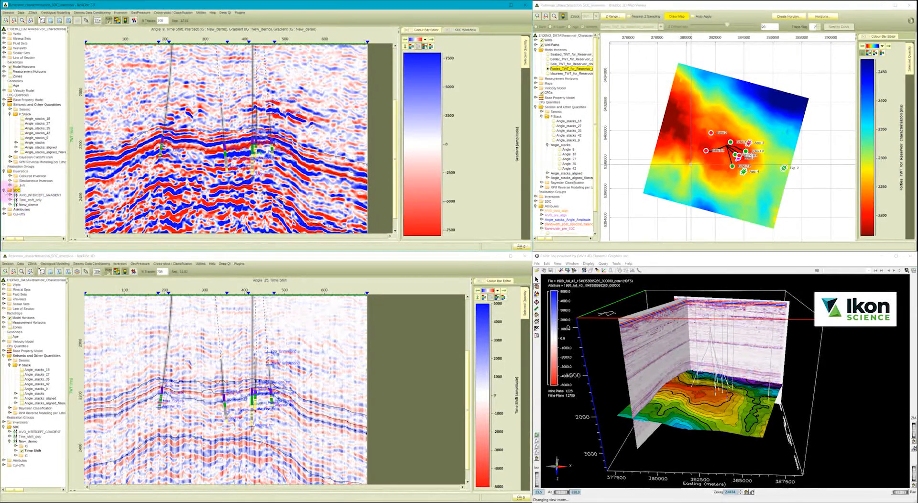
pyautogui.click(5, 190)
# Examine the volume export options of the New_demo workflow, cancel the export and close the SDC workflow.
pyautogui.click(464, 29)
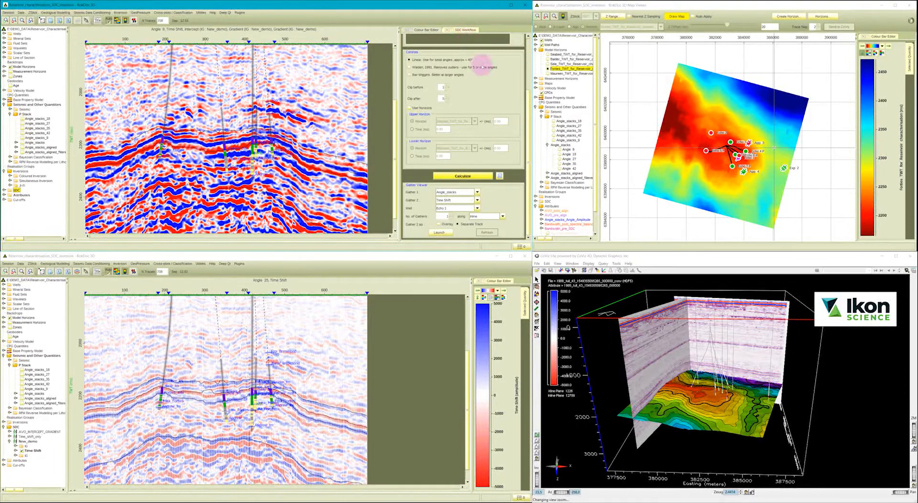
pyautogui.scroll(3, 525, 88)
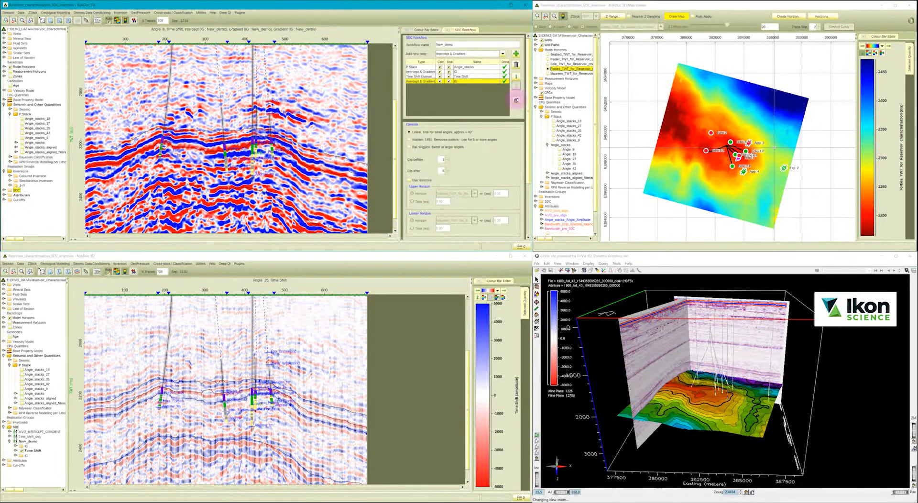
pyautogui.click(516, 100)
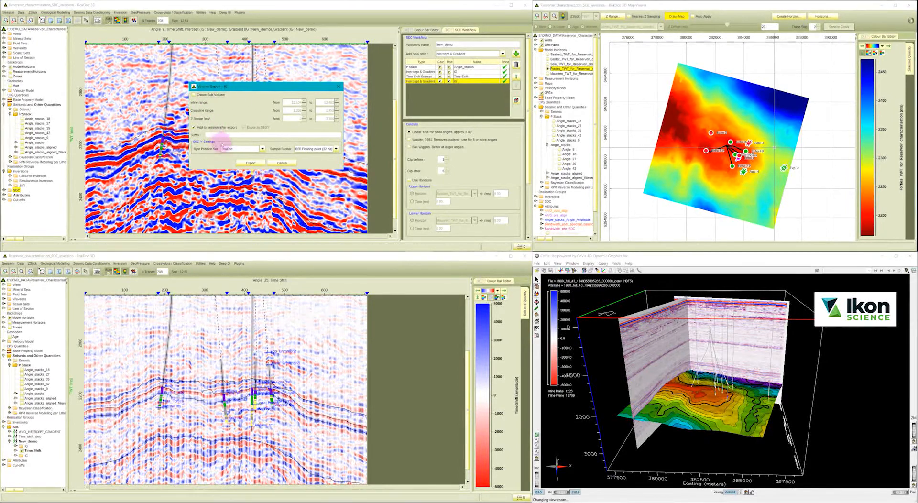
pyautogui.click(282, 163)
pyautogui.click(447, 29)
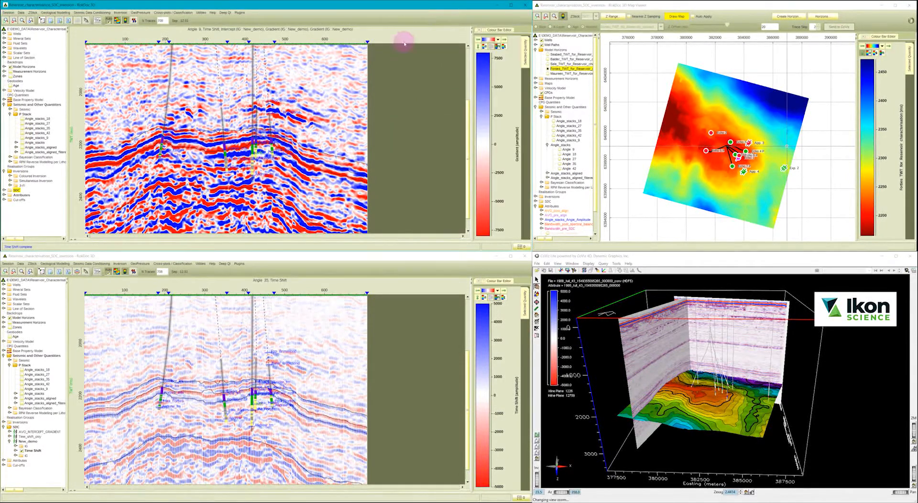
# Collapse the SDC and Inversions branches in the project tree.
pyautogui.click(4, 190)
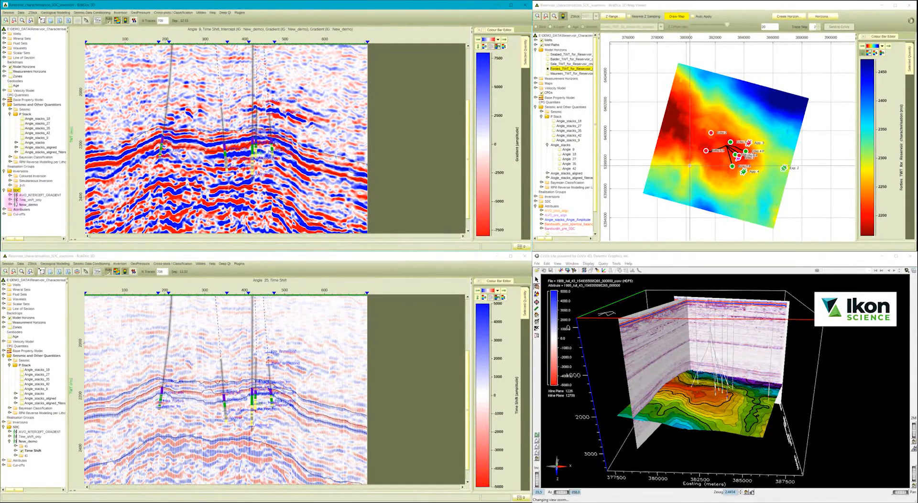
pyautogui.click(26, 205)
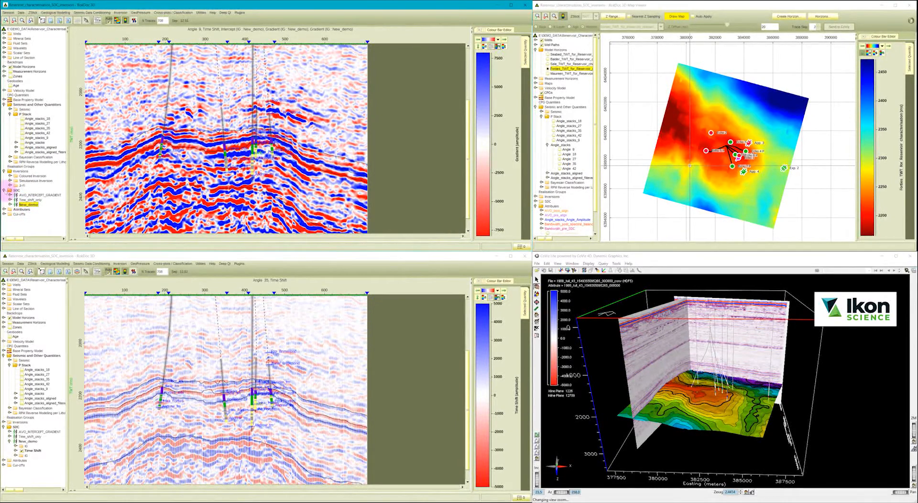
pyautogui.click(4, 190)
pyautogui.click(4, 171)
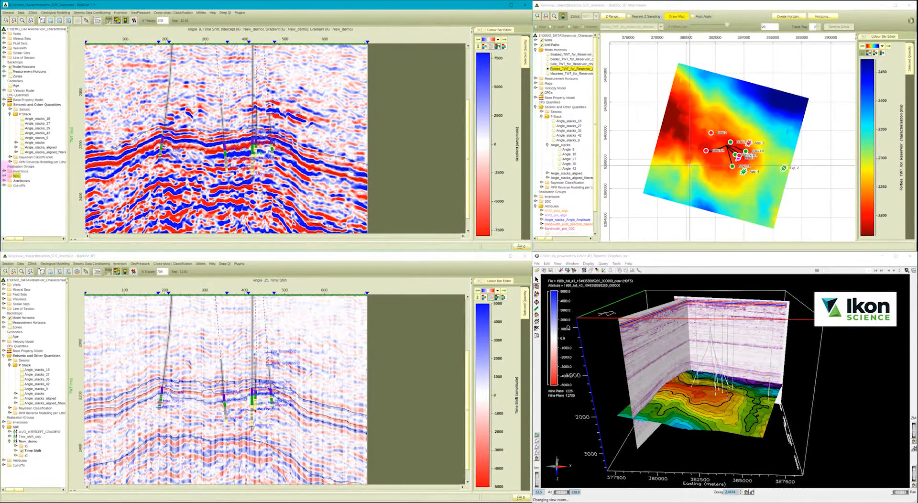
# Start the advanced Frequency Slice Filtering tool on the full-stack seismic volume.
pyautogui.click(91, 13)
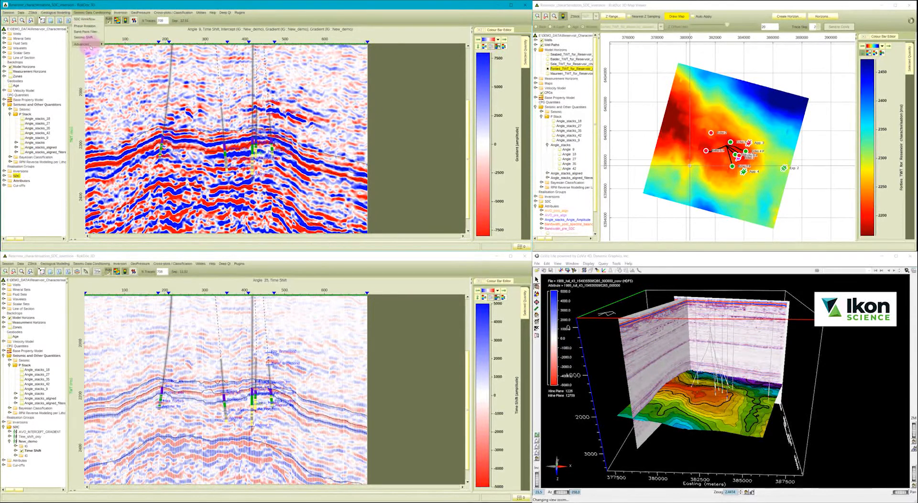
pyautogui.moveTo(91, 44)
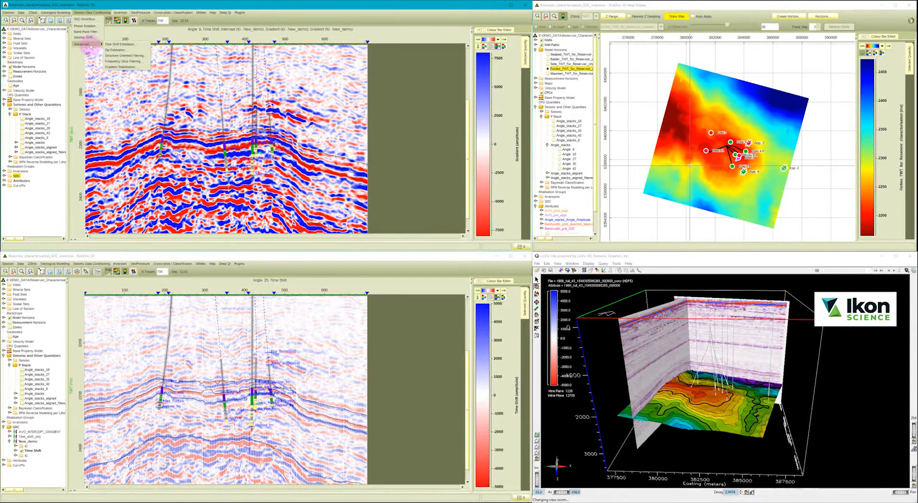
pyautogui.click(115, 61)
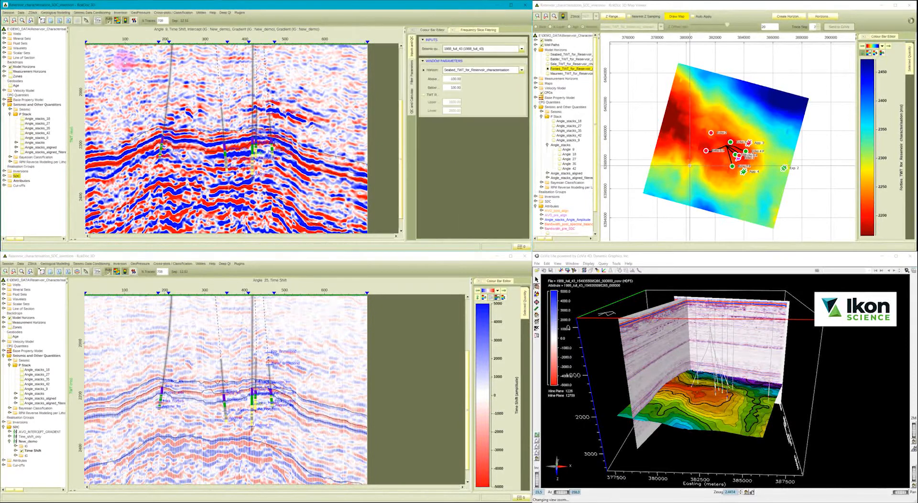
pyautogui.click(454, 49)
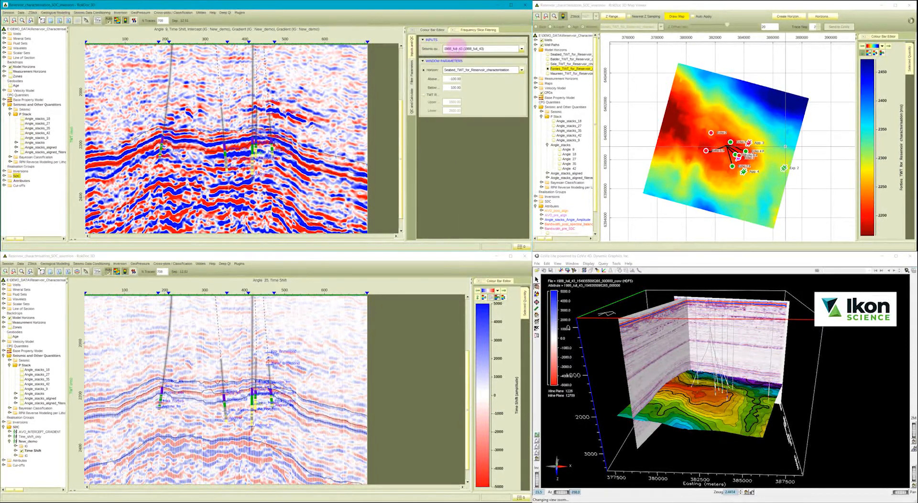
# Define the filter window by TWT, with the upper limit at 1800 and the lower limit at 2500.
pyautogui.click(424, 94)
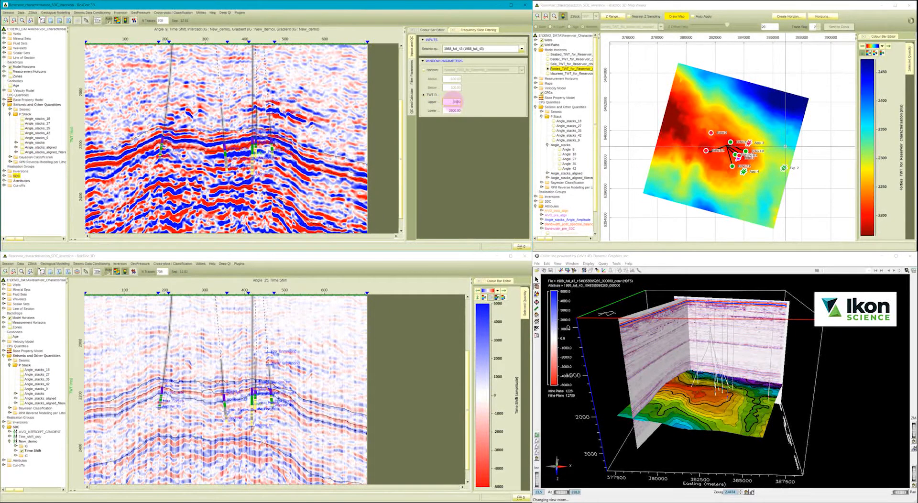
pyautogui.write('1800')
pyautogui.click(453, 110)
pyautogui.click(453, 102)
pyautogui.click(455, 112)
pyautogui.write('2500')
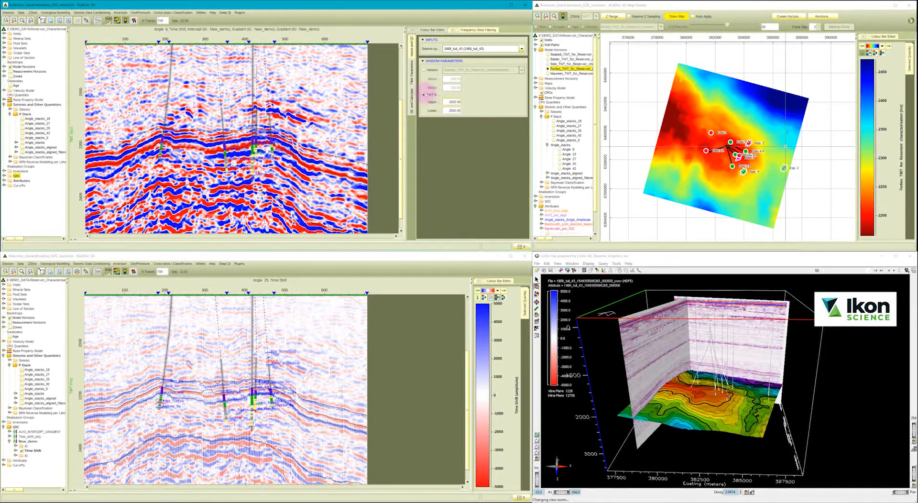
# Choose a Spatial filter shape with the Median type, a minimum frequency of 2 Hz and a maximum of 20 Hz.
pyautogui.click(412, 75)
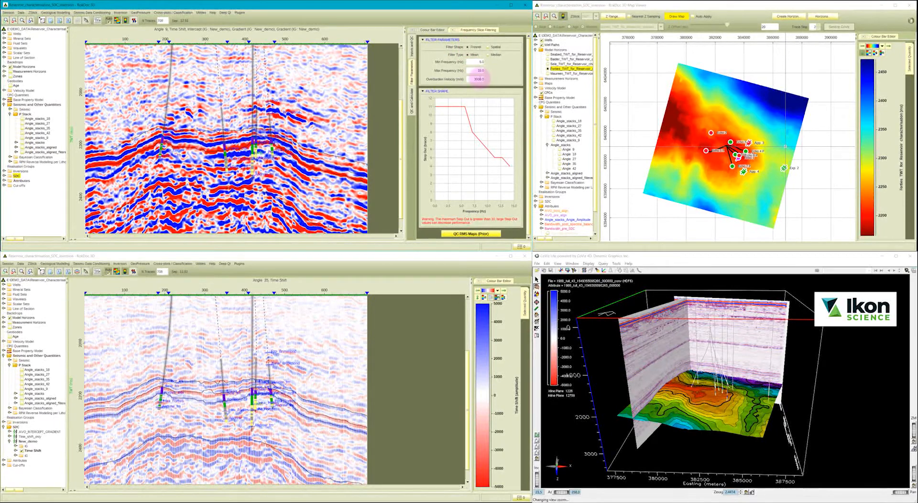
pyautogui.click(487, 46)
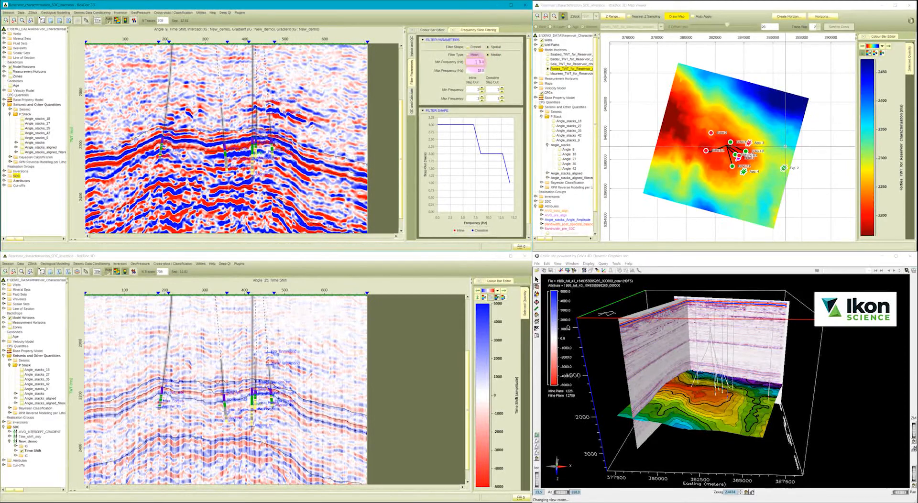
pyautogui.write('2')
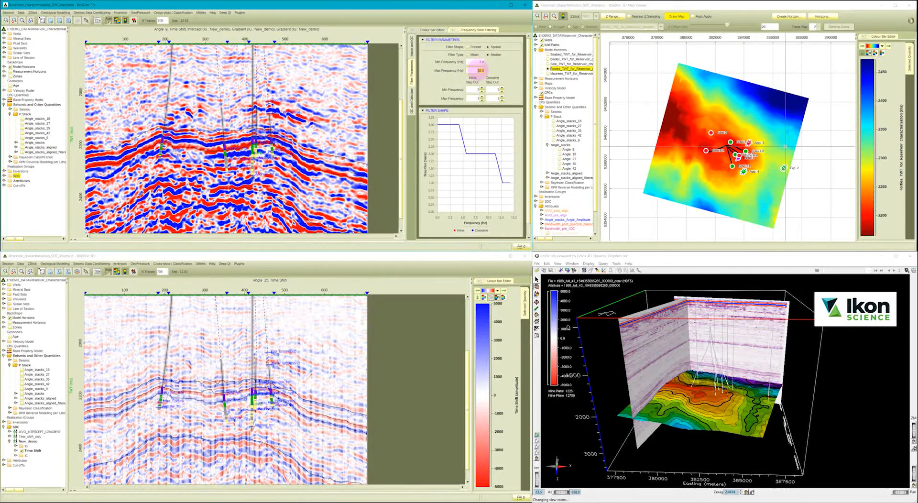
pyautogui.write('20')
pyautogui.press('Return')
# Raise the inline and crossline step-outs at the minimum frequency to the same value so both filter-shape curves match.
pyautogui.click(482, 88)
pyautogui.click(481, 87)
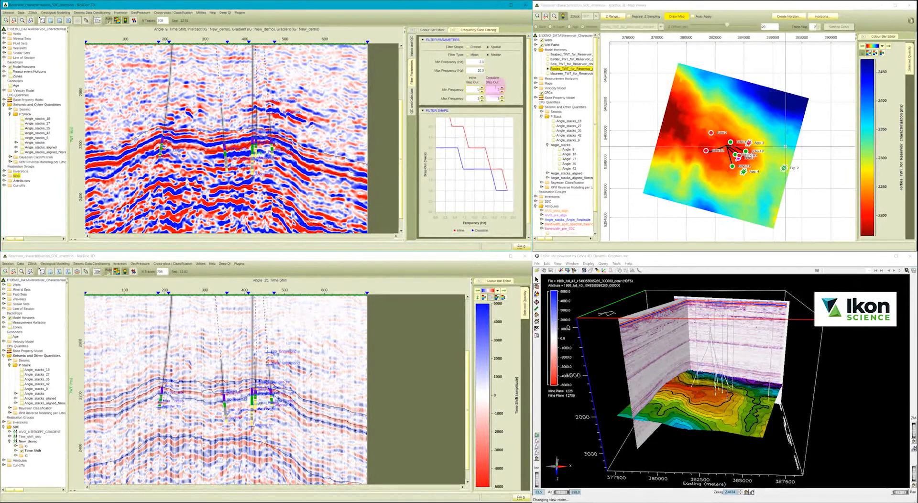
pyautogui.click(481, 88)
pyautogui.click(481, 88)
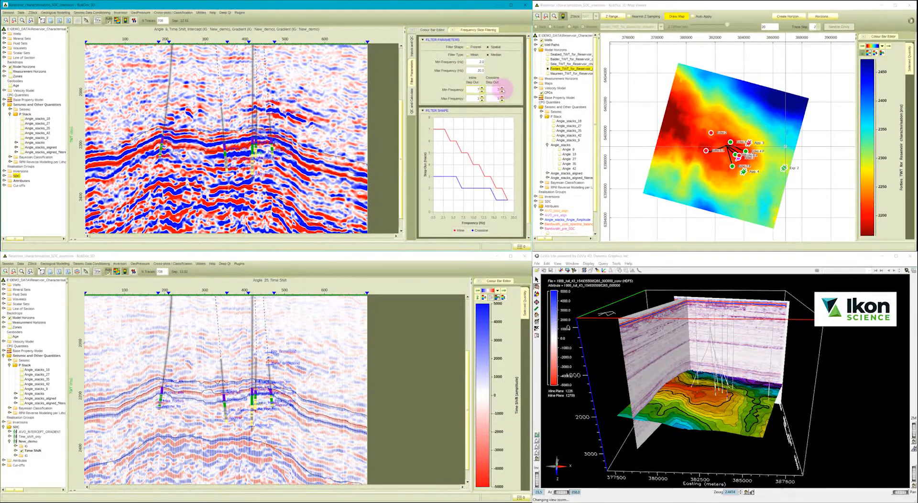
pyautogui.click(501, 88)
pyautogui.click(502, 87)
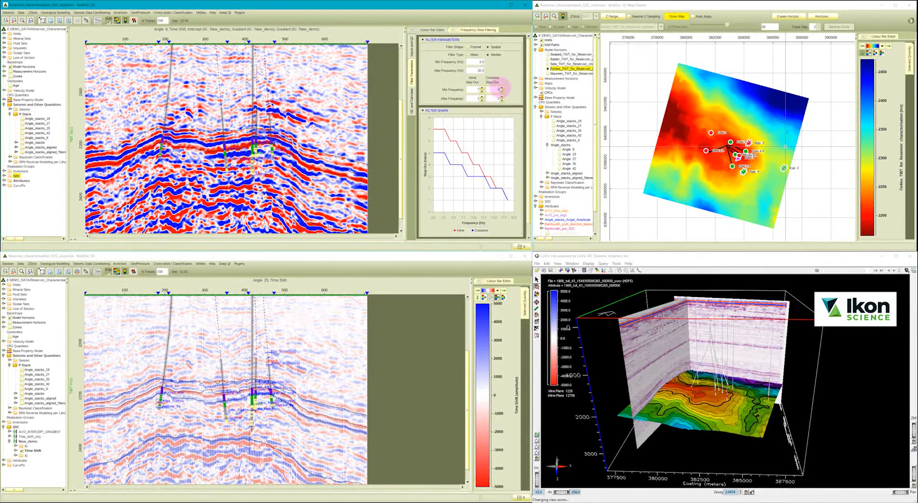
pyautogui.click(502, 88)
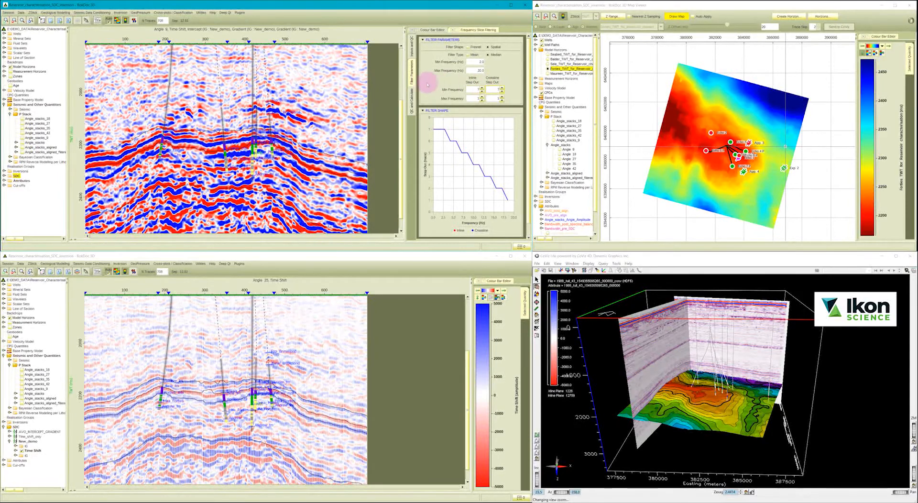
# Calculate the frequency slice filter with the residual and the high-cut input and output as additional output quantities.
pyautogui.click(411, 92)
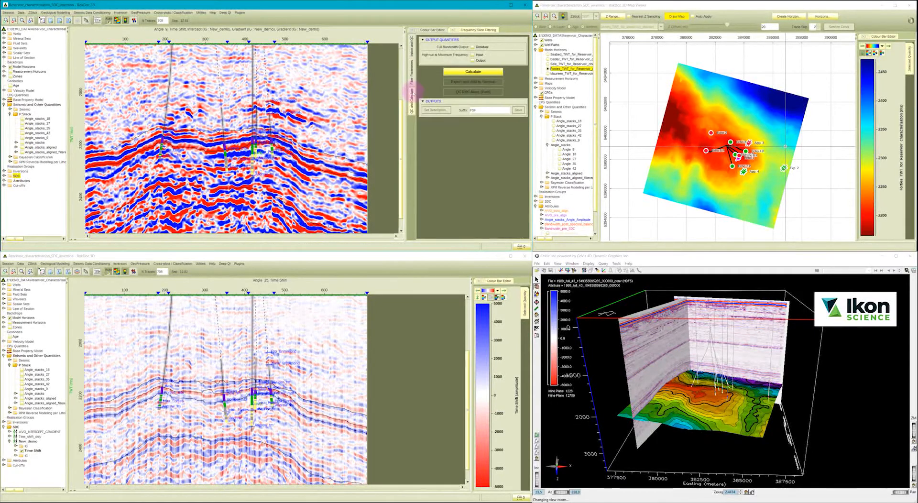
pyautogui.click(472, 48)
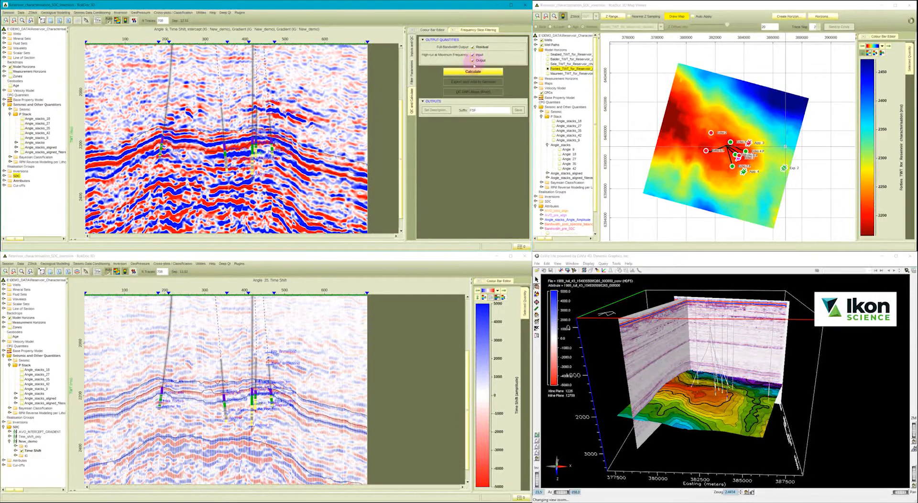
pyautogui.click(473, 71)
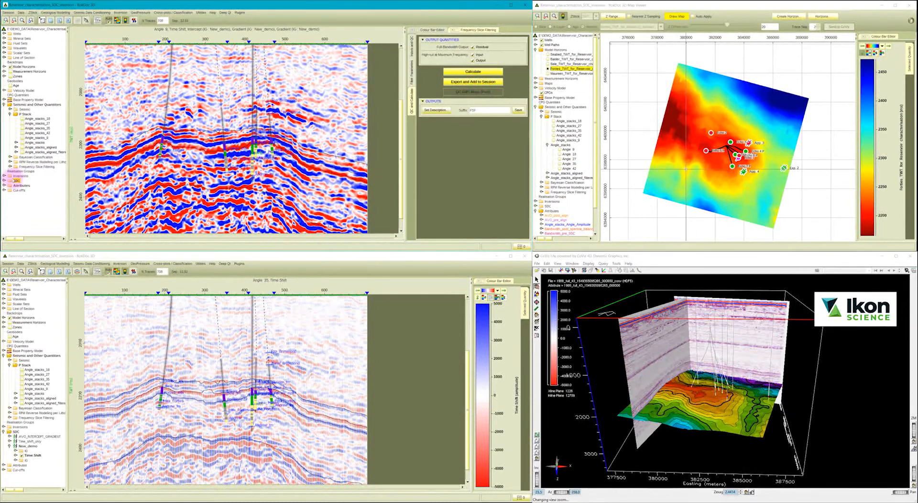
# Expand the Frequency Slice Filtering results and display the 1988_full_43 filtered volume in the section.
pyautogui.click(10, 166)
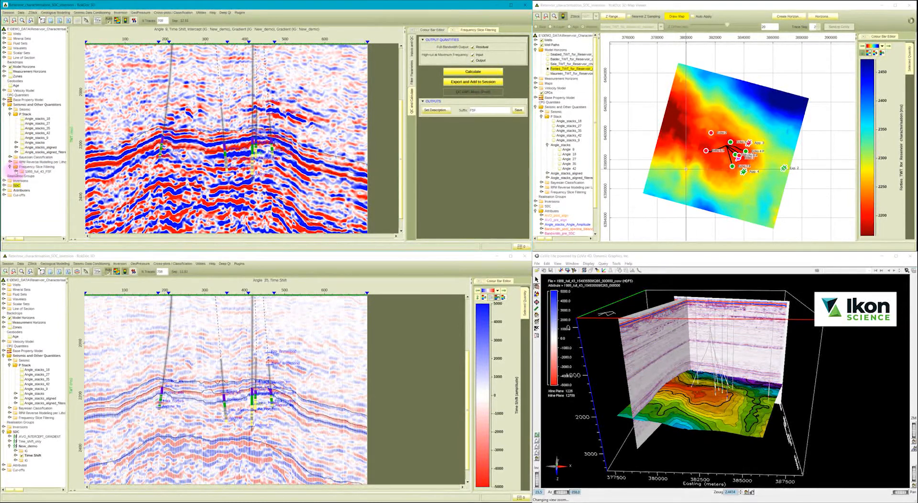
pyautogui.click(16, 171)
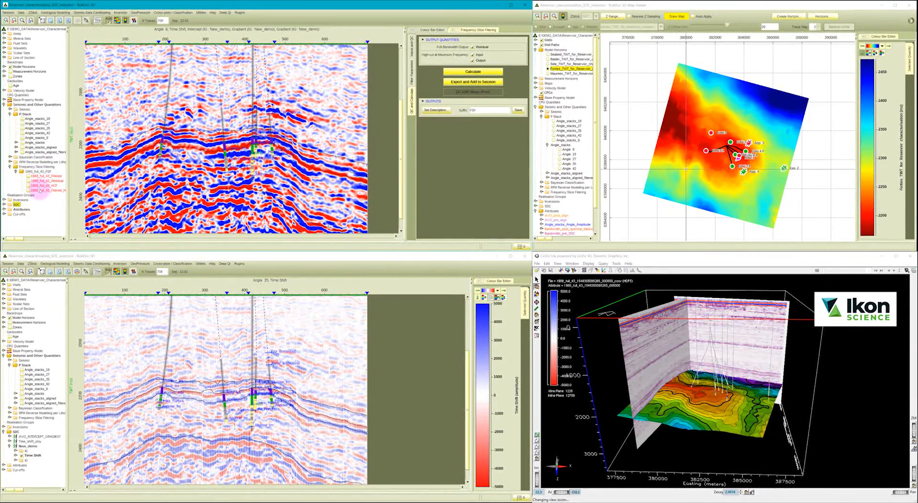
pyautogui.click(29, 176)
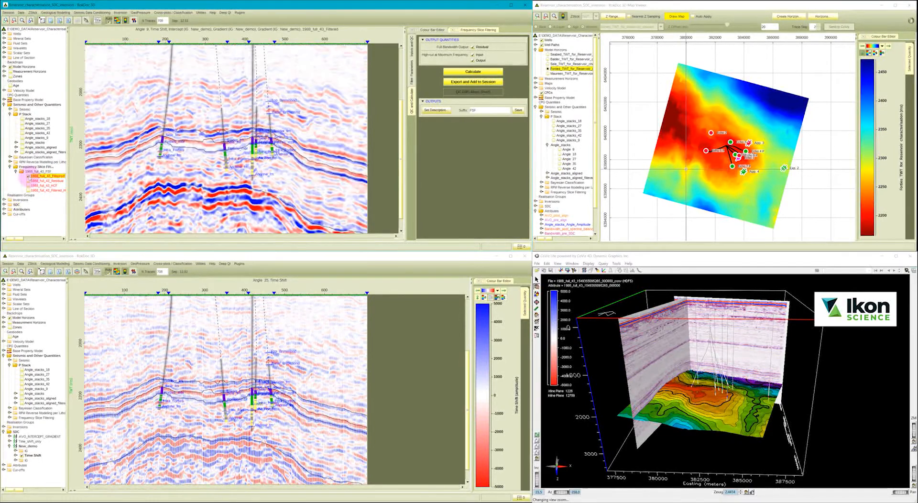
# Compare the filtered section with the original 1988_full_43 seismic, and collapse the Seismic and P Stack branches.
pyautogui.click(10, 109)
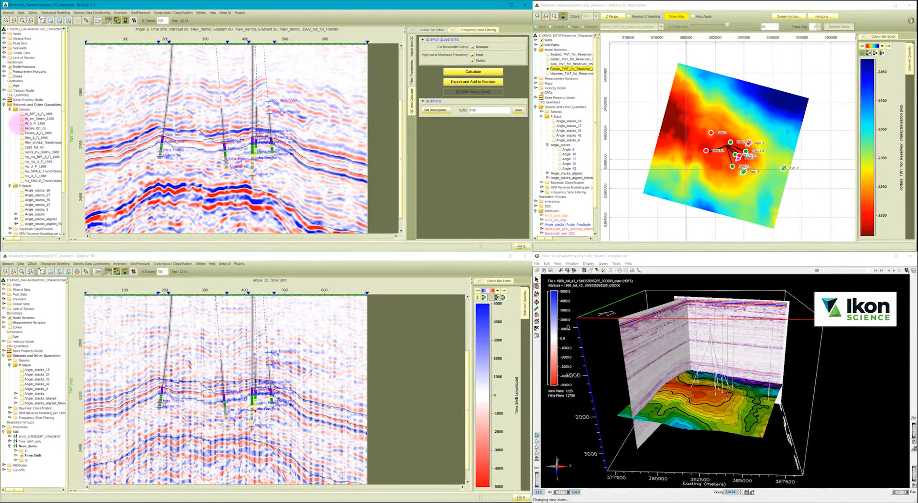
pyautogui.click(22, 147)
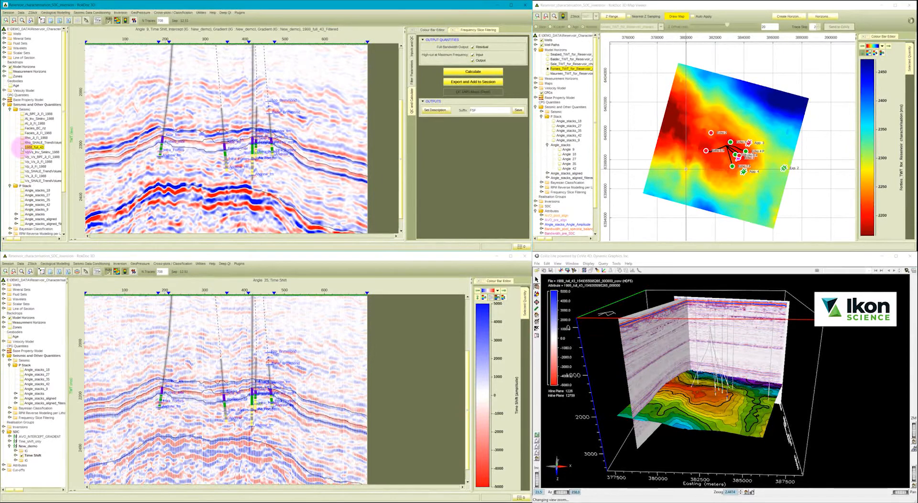
pyautogui.click(22, 148)
pyautogui.click(22, 148)
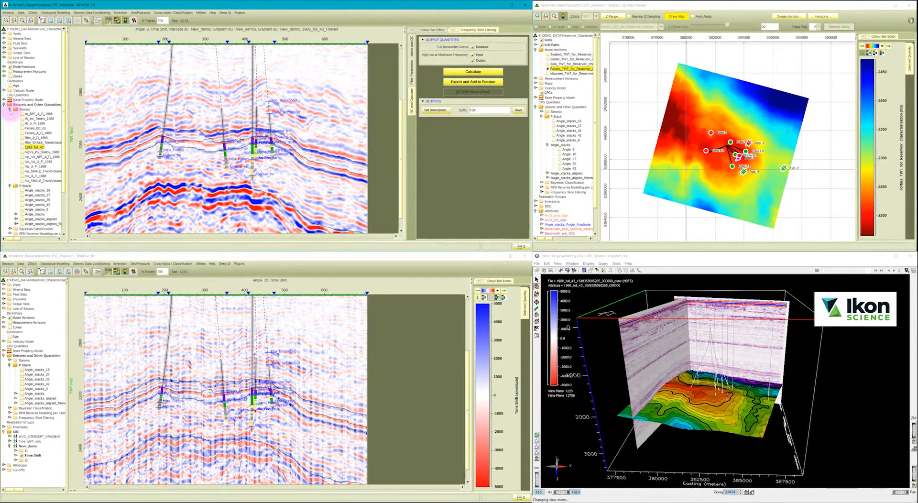
pyautogui.click(9, 109)
pyautogui.click(10, 114)
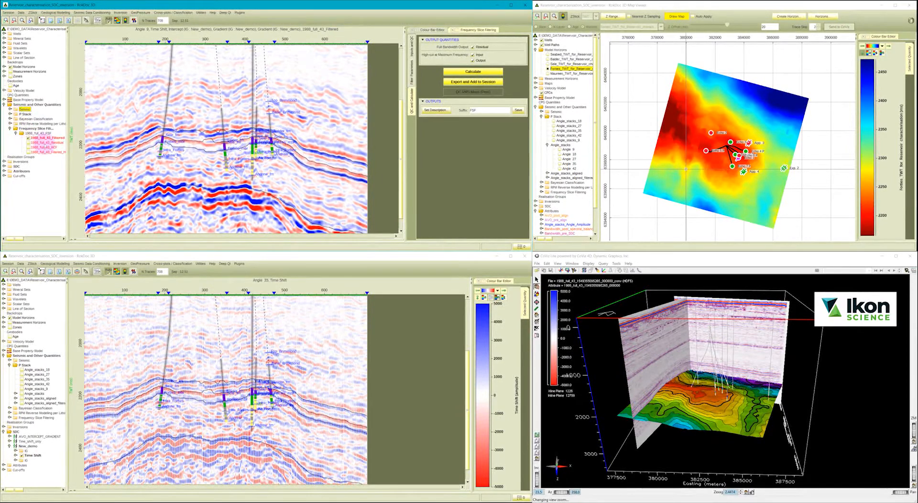
# Display the residual volume with a grey colour scale, followed by the high-cut input and filtered volumes.
pyautogui.click(29, 142)
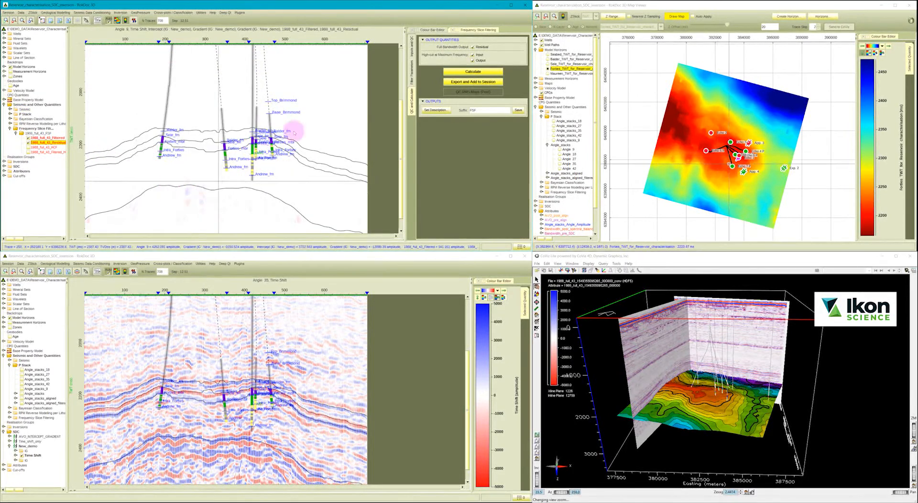
pyautogui.click(433, 30)
pyautogui.click(430, 39)
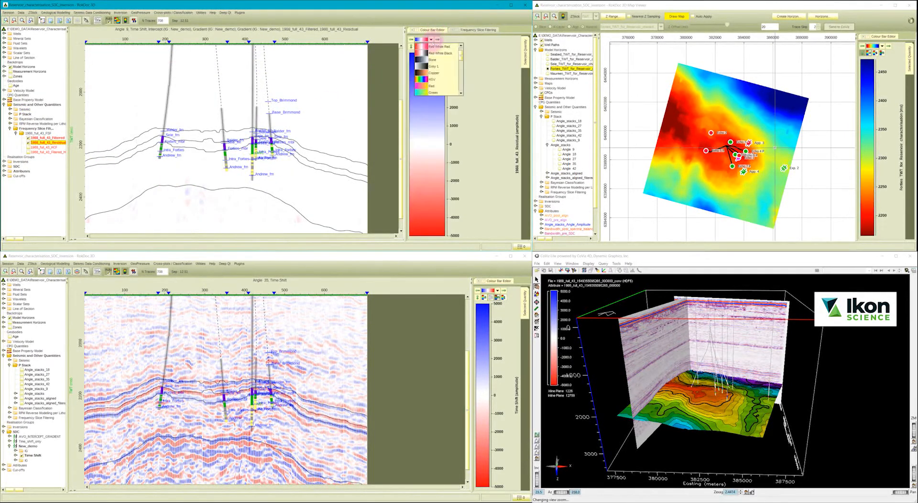
pyautogui.click(435, 47)
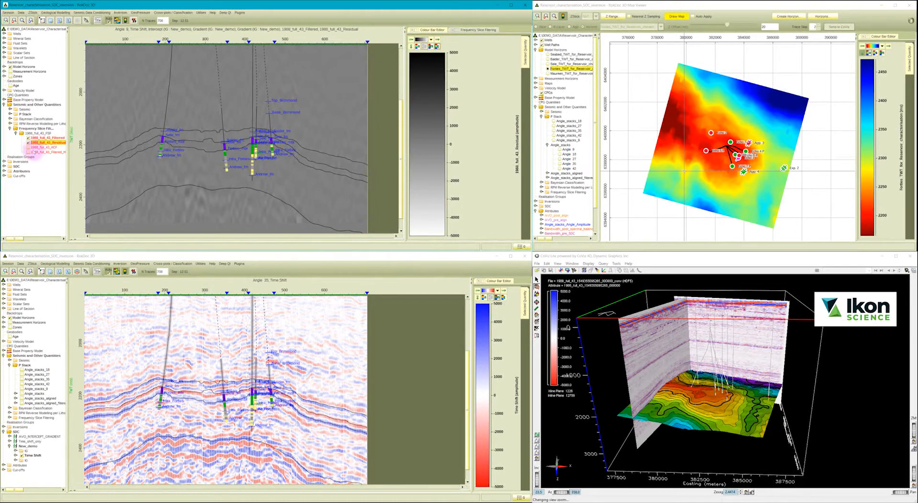
pyautogui.click(29, 147)
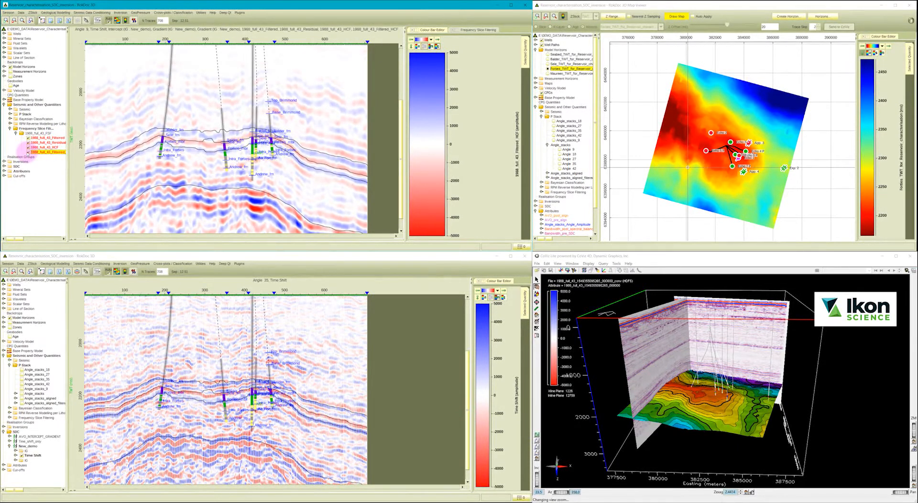
# Save the filtering outputs with the FSF suffix and close the Frequency Slice Filtering tool.
pyautogui.click(36, 418)
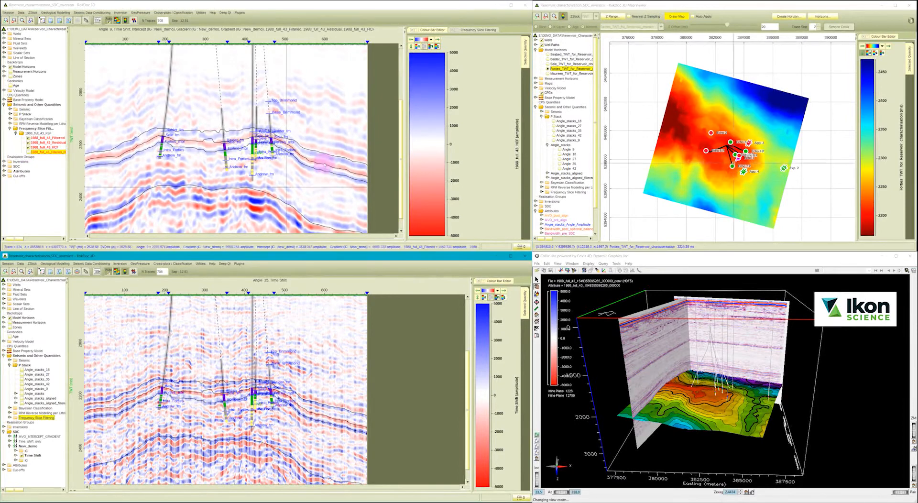
pyautogui.click(478, 31)
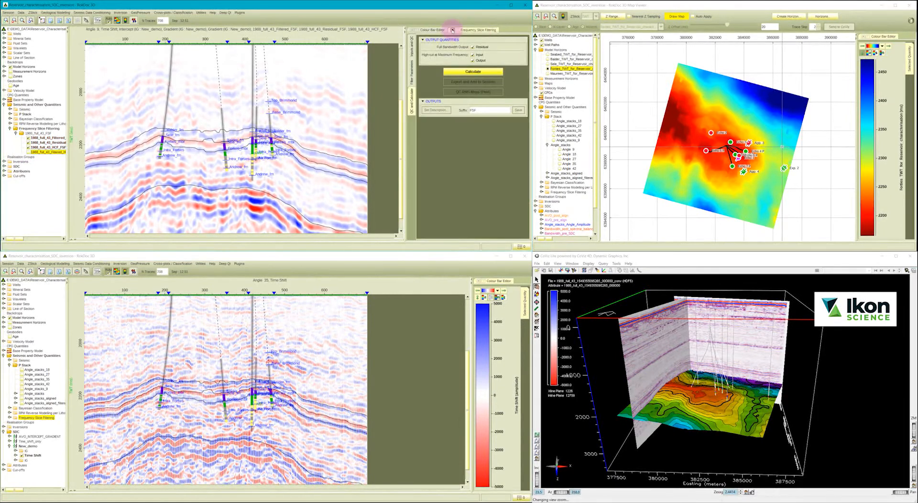
pyautogui.click(451, 29)
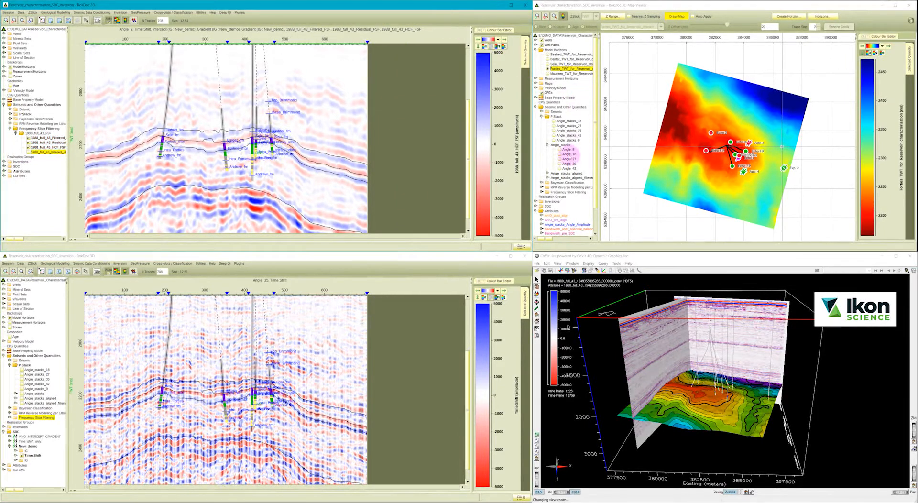
# Draw the 1988_full_43 residual FSF volume on the Forties TWT horizon in the map viewer.
pyautogui.click(541, 116)
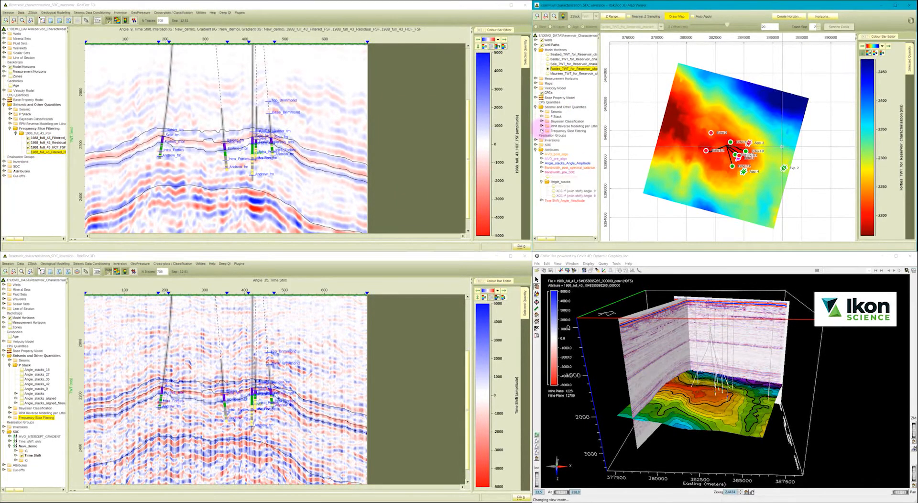
pyautogui.click(541, 130)
pyautogui.click(546, 136)
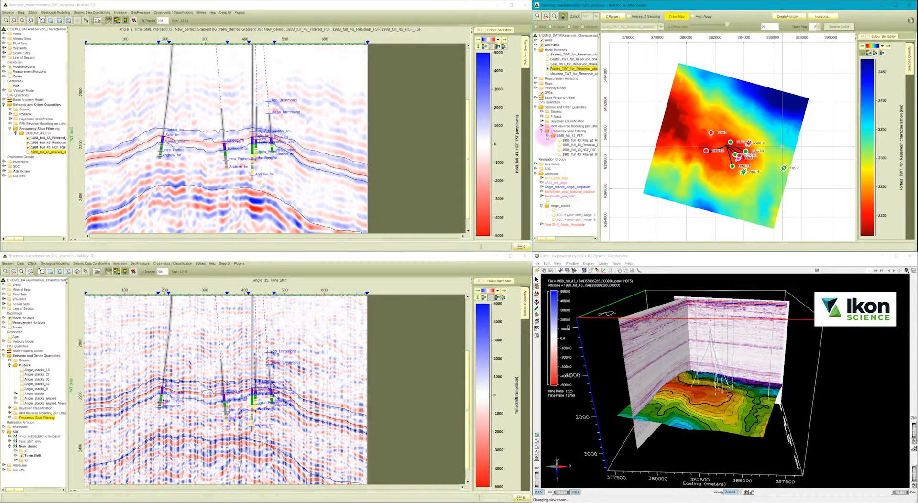
pyautogui.click(578, 144)
pyautogui.click(679, 17)
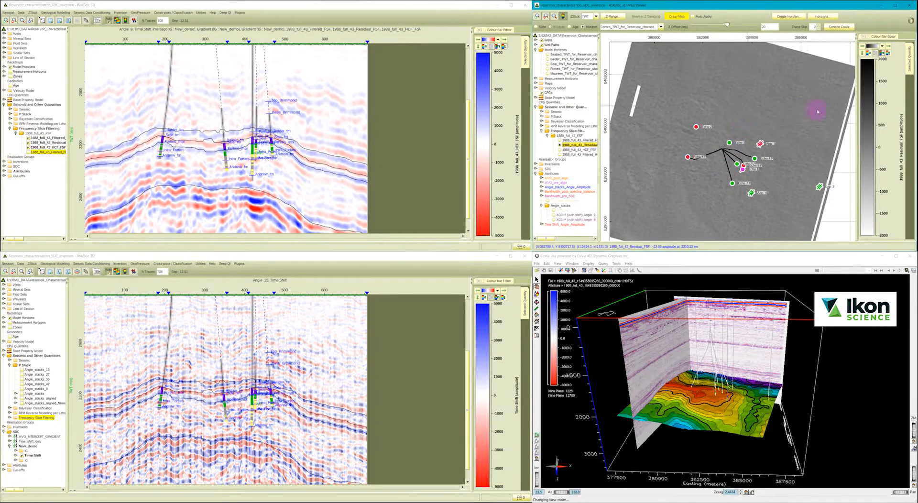
# Set the residual map's colour range to -500 to 500 and inspect the map around the wells.
pyautogui.rightClick(880, 114)
pyautogui.click(892, 119)
pyautogui.write('-50')
pyautogui.moveTo(730, 119)
pyautogui.mouseDown()
pyautogui.moveTo(711, 120)
pyautogui.moveTo(741, 123)
pyautogui.mouseUp()
pyautogui.write('0500')
pyautogui.click(701, 164)
pyautogui.click(731, 163)
pyautogui.moveTo(763, 167)
pyautogui.mouseDown()
pyautogui.moveTo(752, 172)
pyautogui.moveTo(773, 159)
pyautogui.mouseUp()
pyautogui.scroll(-1, 772, 160)
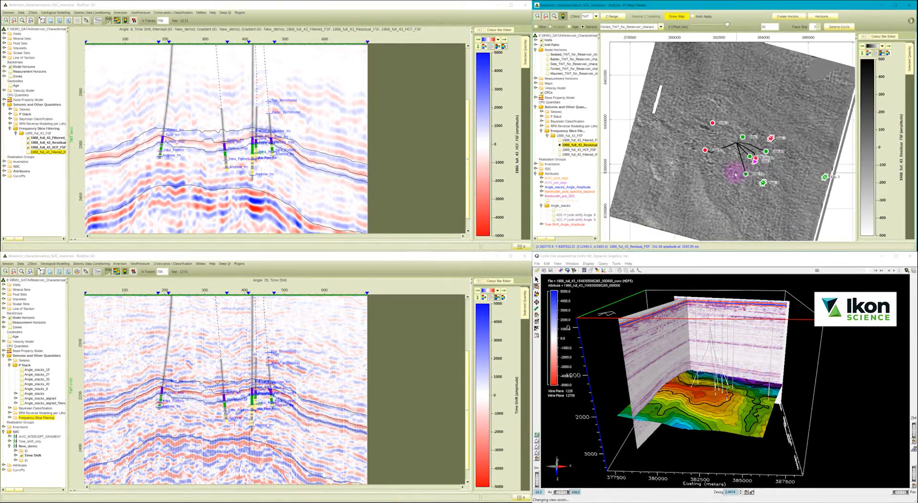
pyautogui.moveTo(725, 175)
pyautogui.mouseDown()
pyautogui.moveTo(723, 159)
pyautogui.moveTo(723, 181)
pyautogui.mouseUp()
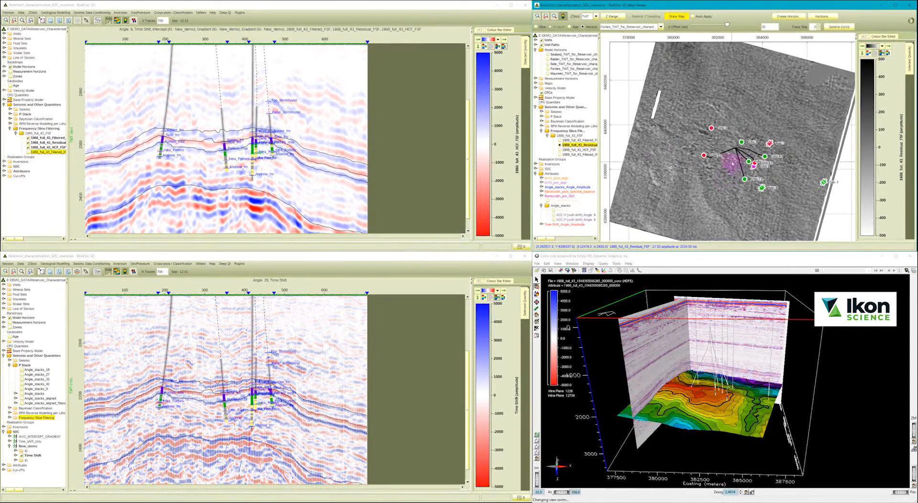
# Redraw the Forties TWT horizon map and hide the frequency slice filtering volumes in the section.
pyautogui.click(548, 69)
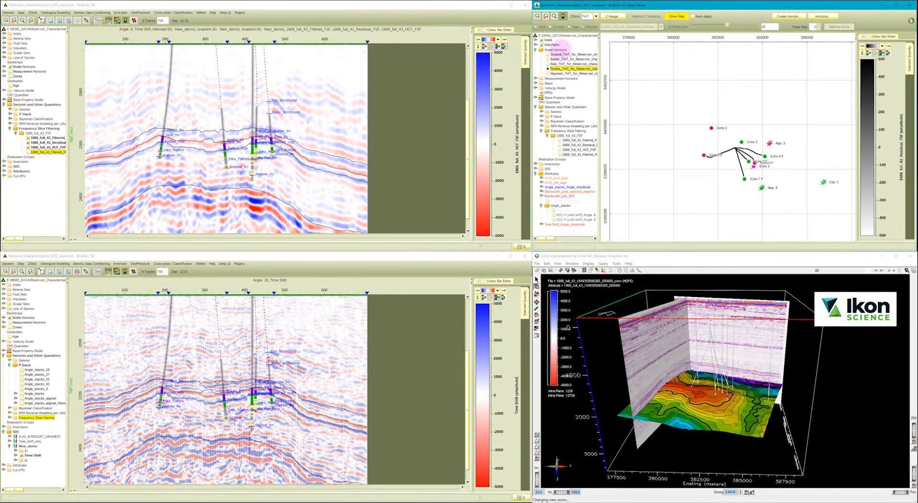
pyautogui.click(676, 17)
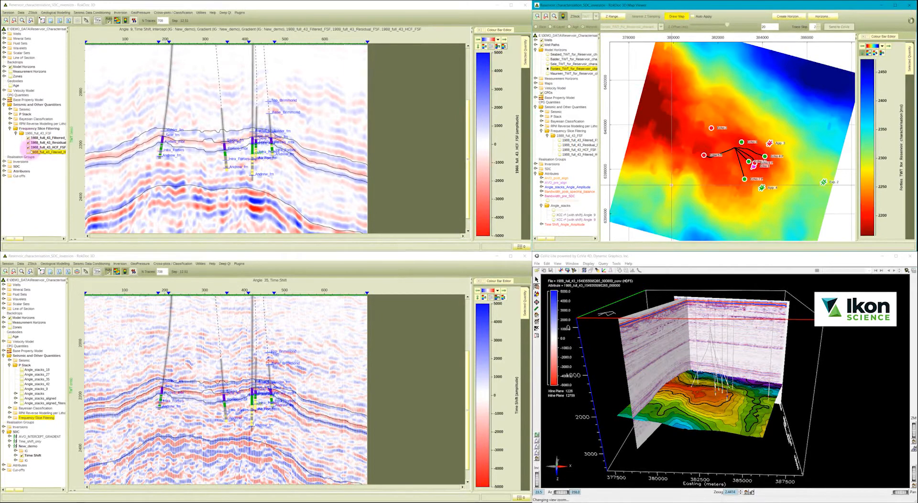
pyautogui.click(29, 147)
pyautogui.click(29, 142)
pyautogui.click(28, 138)
pyautogui.click(16, 133)
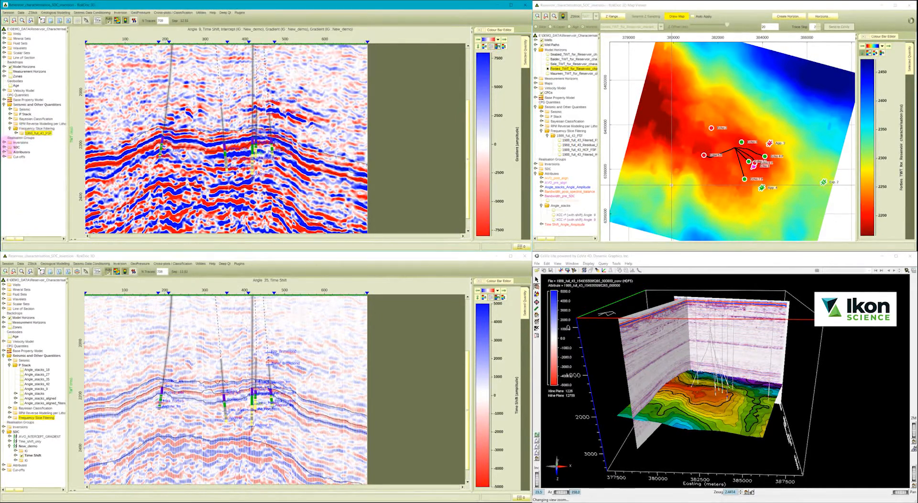
# Hide the SDC volumes in both sections to leave only the angle stacks, and collapse the SDC and seismic branches.
pyautogui.click(10, 148)
pyautogui.click(22, 454)
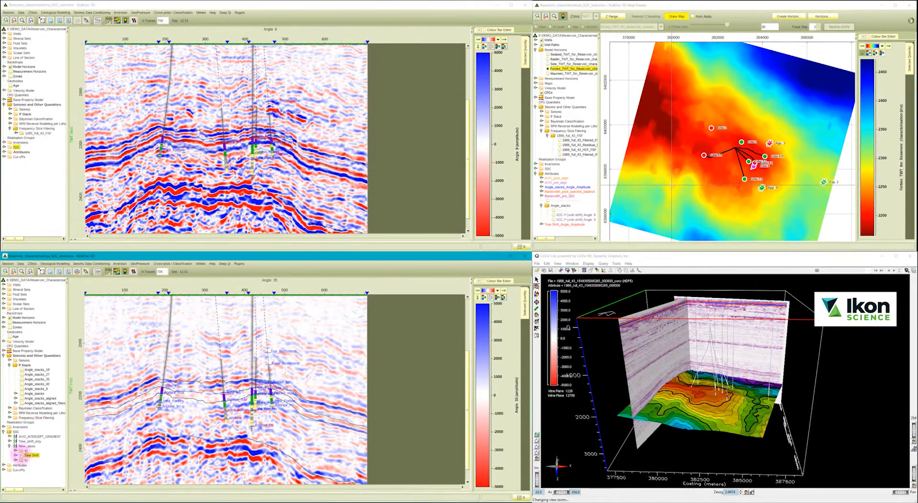
pyautogui.click(3, 432)
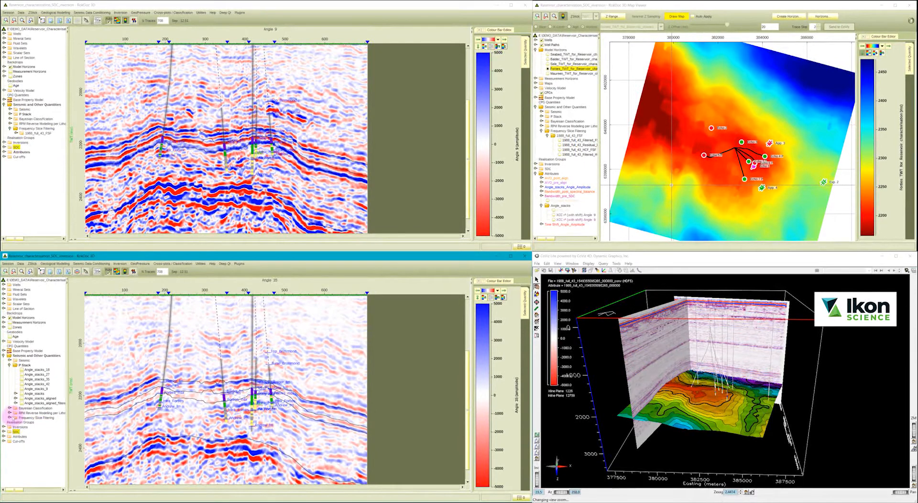
pyautogui.click(9, 364)
pyautogui.click(4, 355)
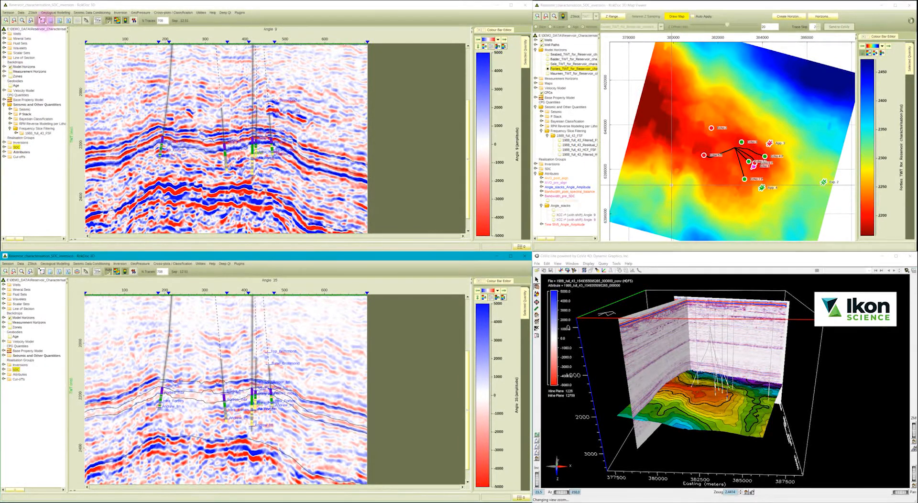
# Open the existing AI_demo coloured inversion from the project's inversions.
pyautogui.click(21, 4)
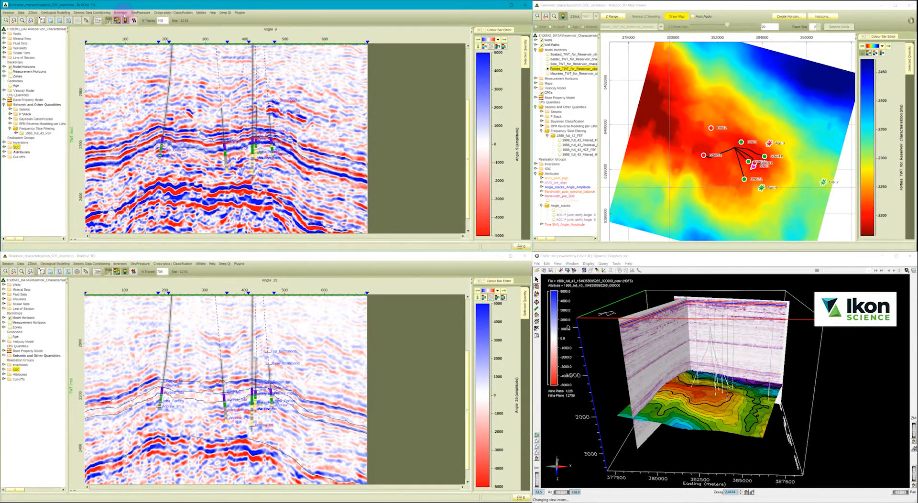
pyautogui.click(121, 12)
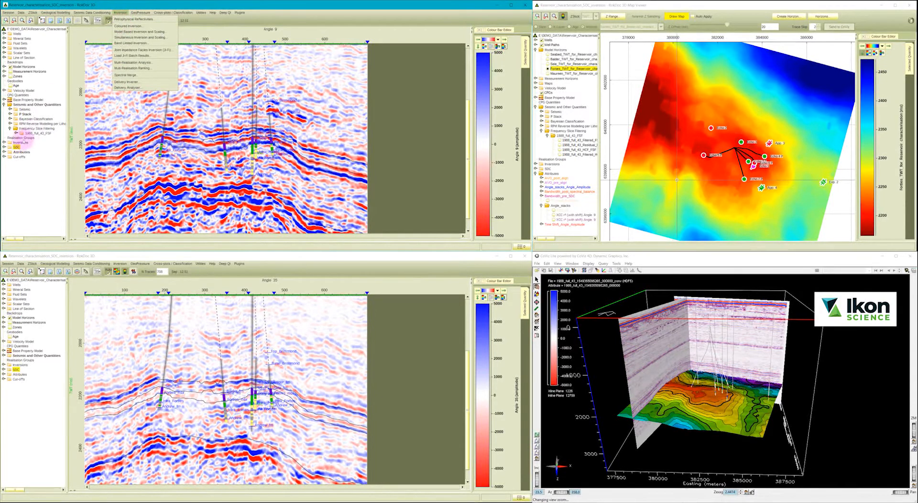
pyautogui.click(4, 142)
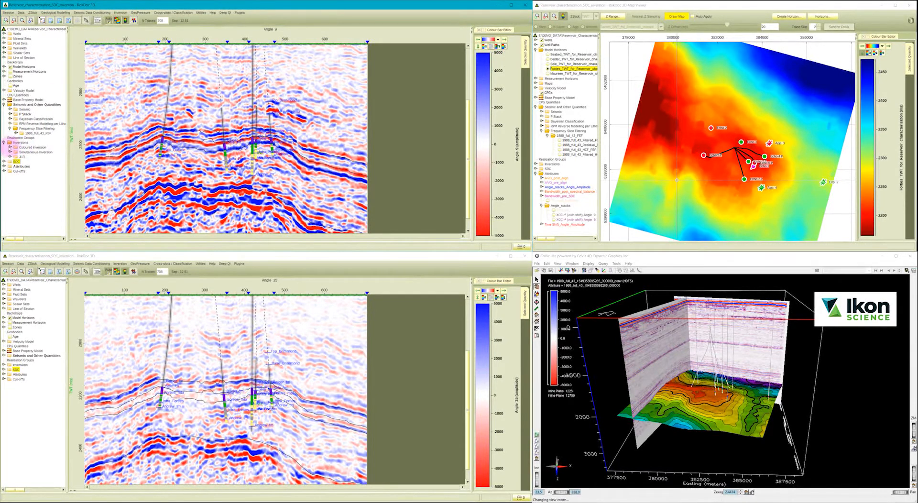
pyautogui.doubleClick(31, 152)
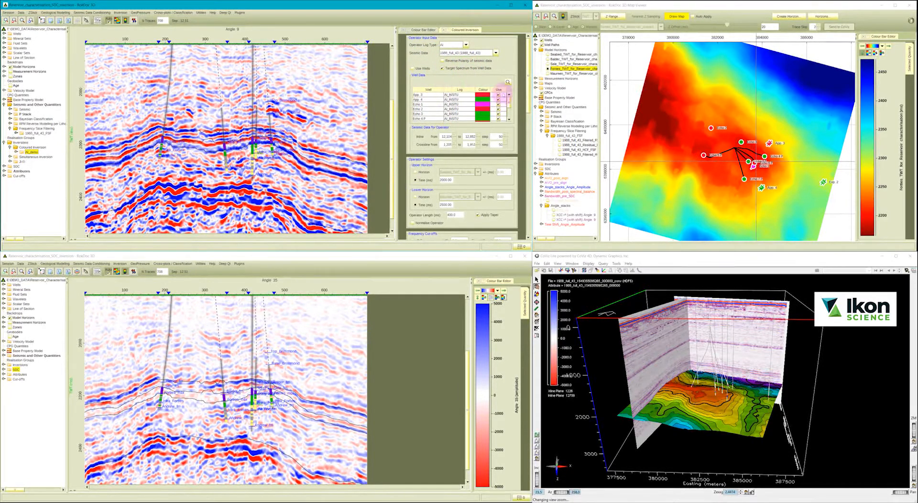
# Review the well AI logs, multi-well log selection, operator settings and frequency cut-offs of the coloured inversion.
pyautogui.scroll(-2, 462, 106)
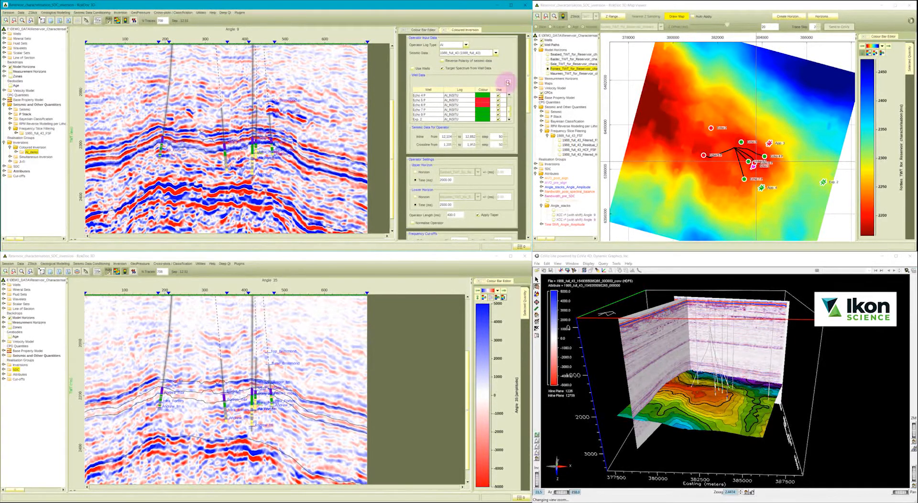
pyautogui.click(507, 82)
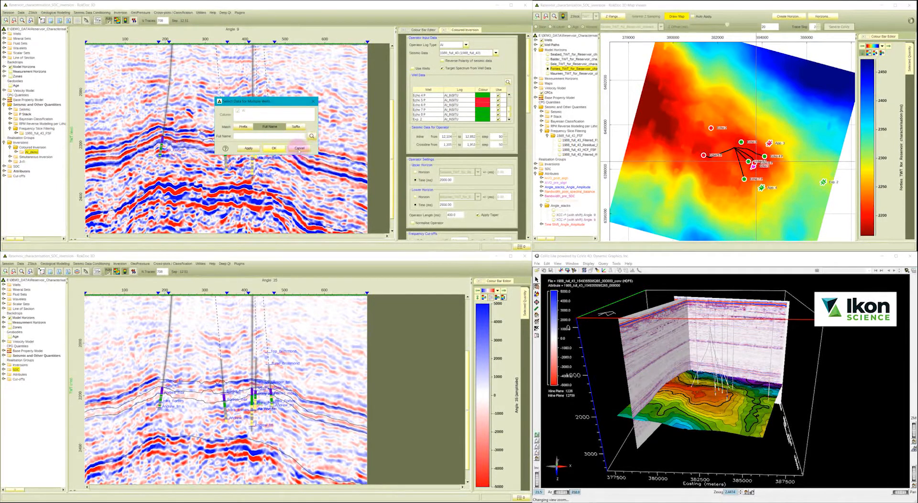
pyautogui.click(272, 148)
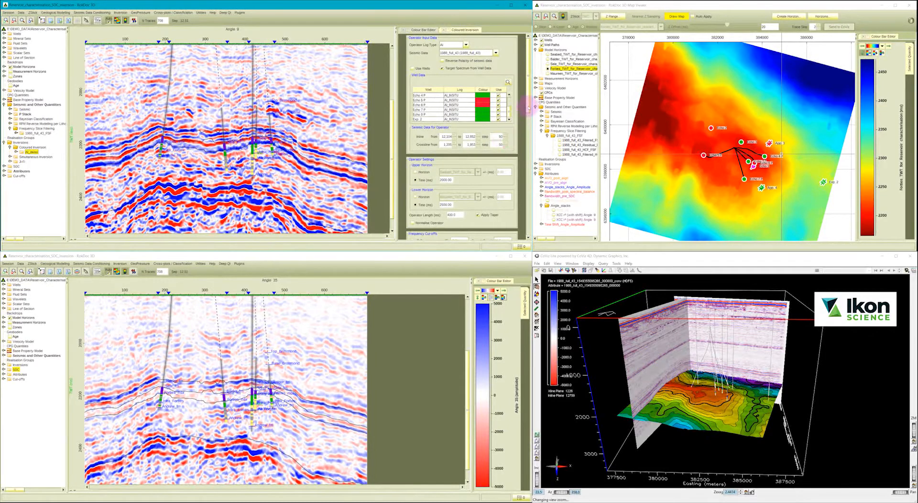
pyautogui.moveTo(528, 108); pyautogui.dragTo(528, 149)
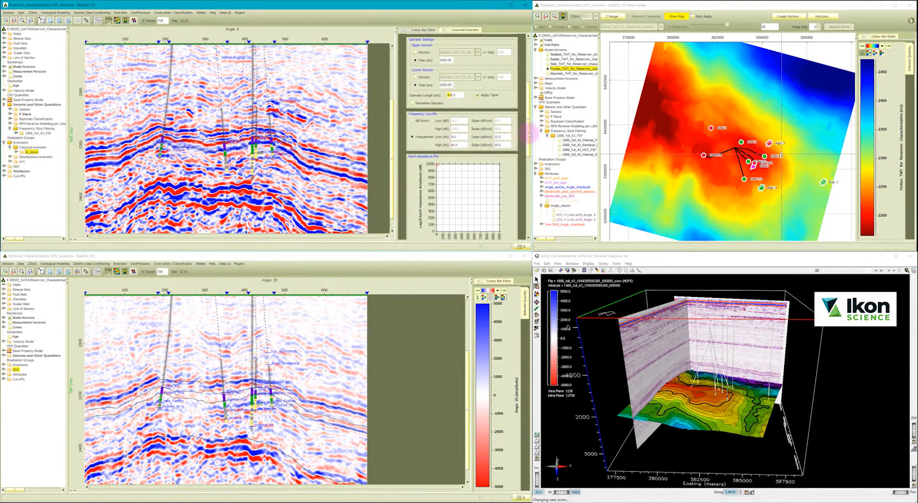
pyautogui.moveTo(528, 120); pyautogui.dragTo(528, 161)
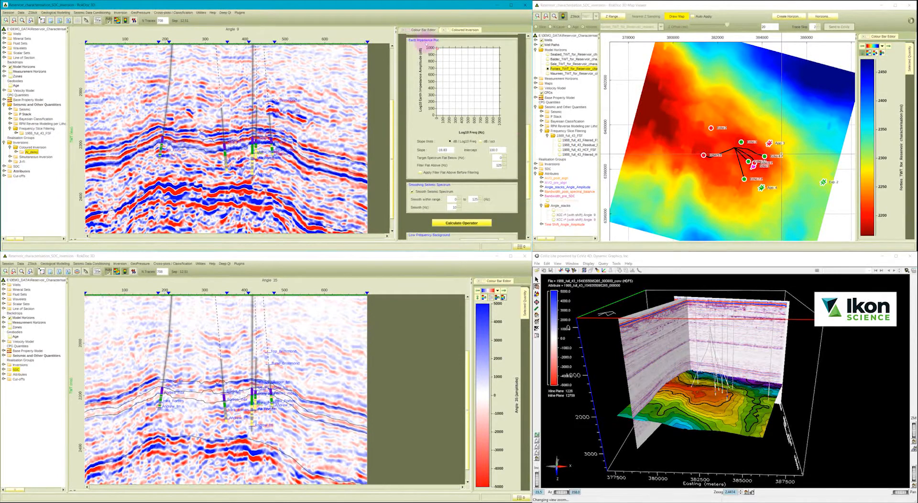
# Calculate the coloured inversion operator, adjust the earth impedance line to a slope of about -17.62, and recalculate the operator.
pyautogui.click(454, 222)
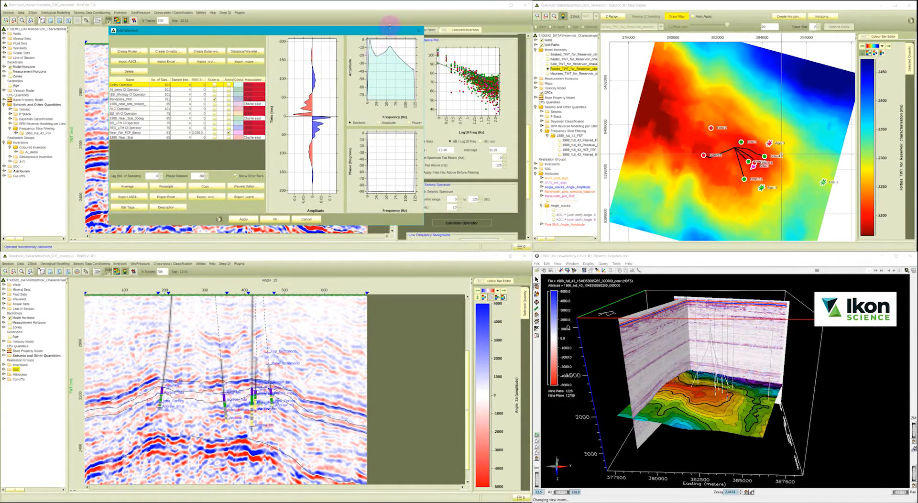
pyautogui.moveTo(379, 30); pyautogui.dragTo(333, 26)
pyautogui.click(435, 50)
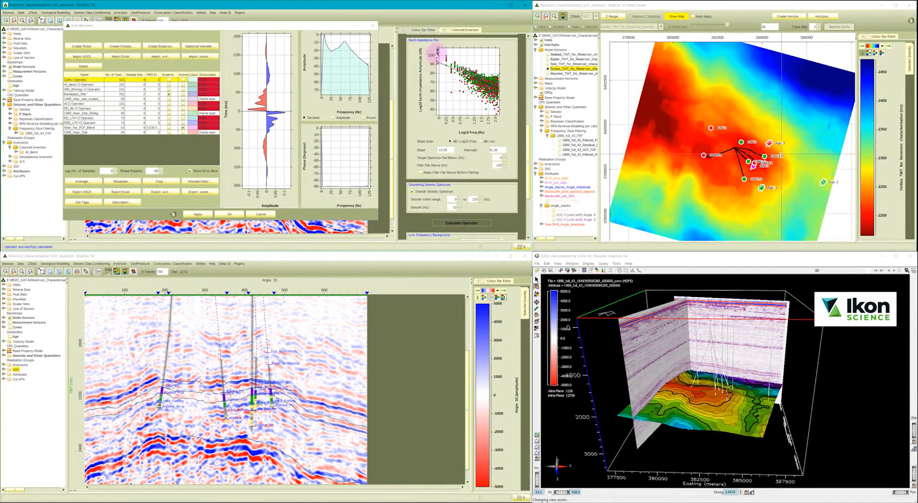
pyautogui.click(453, 224)
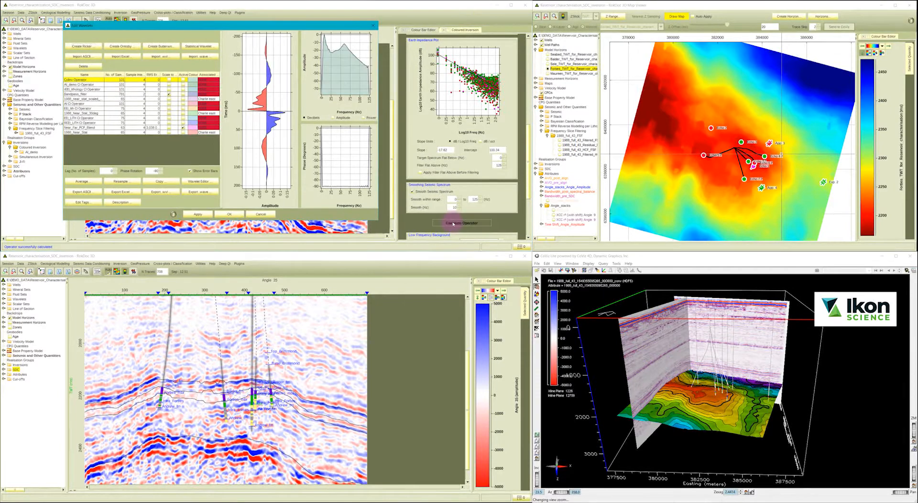
pyautogui.click(234, 215)
# Check the low-frequency background settings and turn on the inversion analysis options.
pyautogui.scroll(-5, 520, 215)
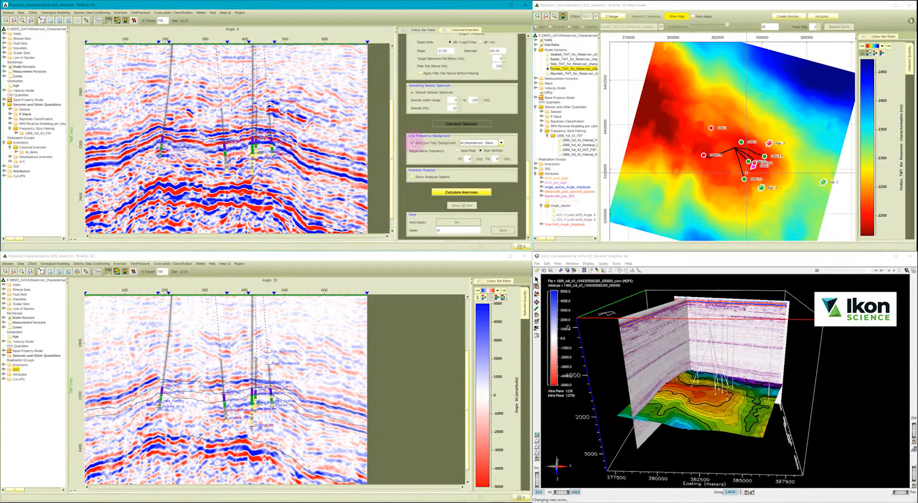
pyautogui.click(476, 142)
pyautogui.click(476, 149)
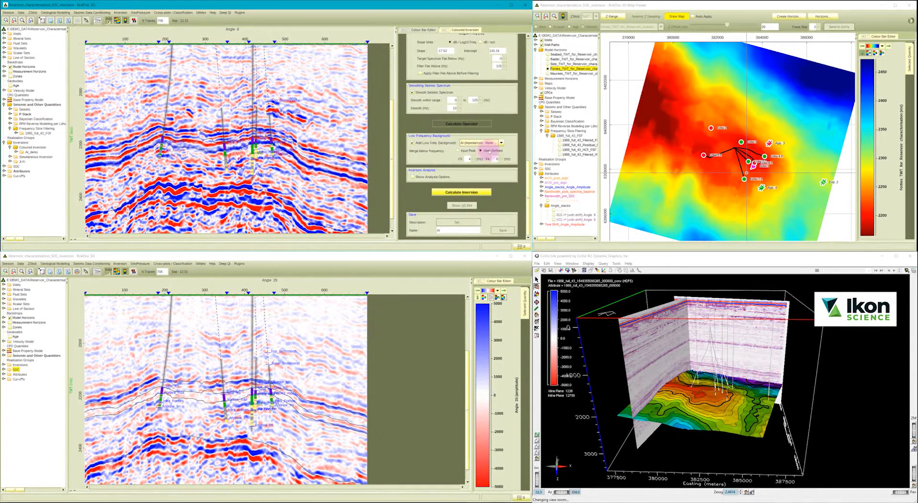
pyautogui.click(412, 177)
# Add the wells App. 3, Echo 1, Echo 5 P, Echo 6 P and Exp. 2 to the inversion analysis.
pyautogui.click(413, 190)
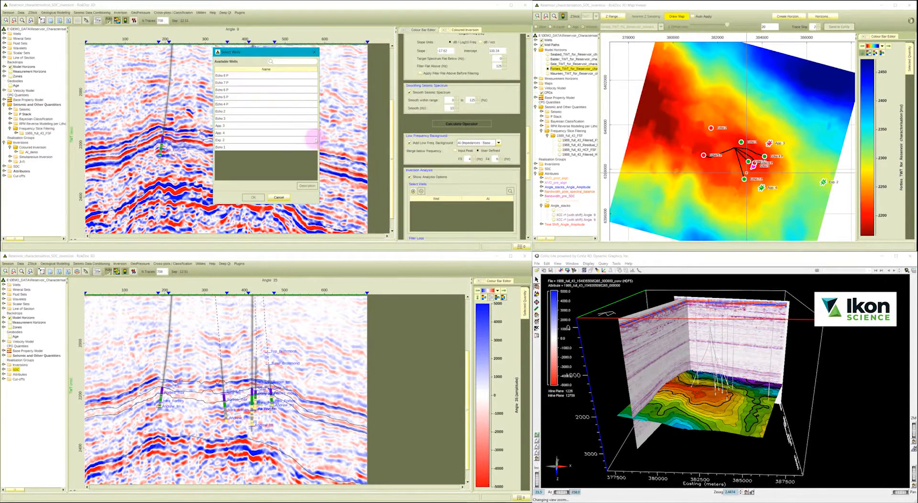
pyautogui.moveTo(224, 147); pyautogui.dragTo(226, 141)
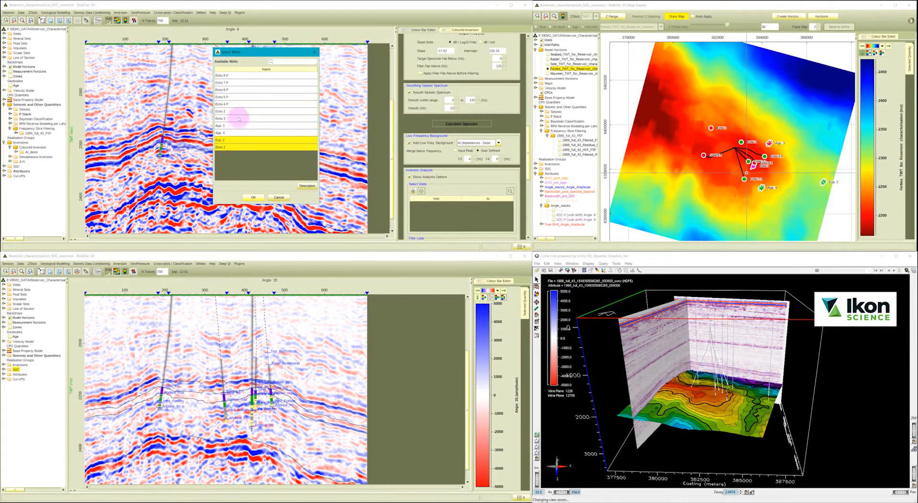
pyautogui.keyDown('ctrl'); pyautogui.click(232, 89); pyautogui.keyUp('ctrl')
pyautogui.keyDown('ctrl'); pyautogui.click(232, 97); pyautogui.keyUp('ctrl')
pyautogui.keyDown('ctrl'); pyautogui.click(230, 125); pyautogui.keyUp('ctrl')
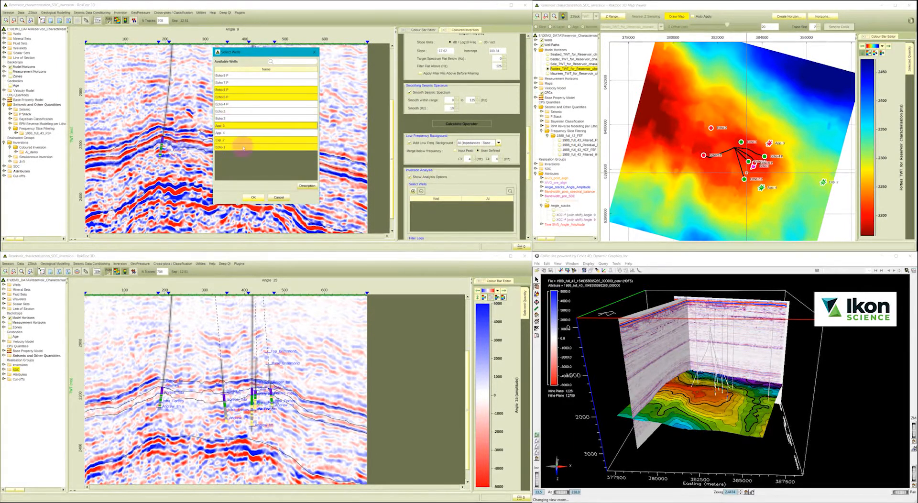
pyautogui.click(253, 197)
# Set the log filter's low cut to 2–10 Hz and limit the analysis by time from 1600 to 2500 ms.
pyautogui.scroll(-5, 528, 200)
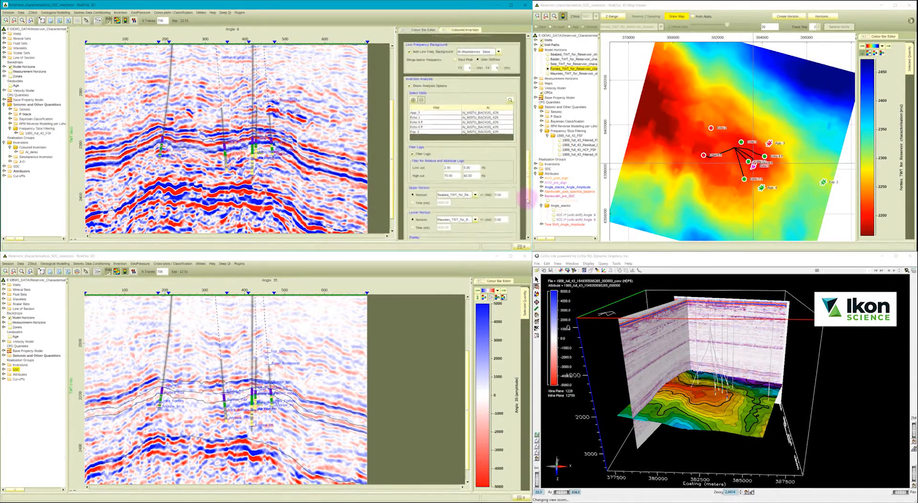
pyautogui.moveTo(528, 210); pyautogui.dragTo(527, 211)
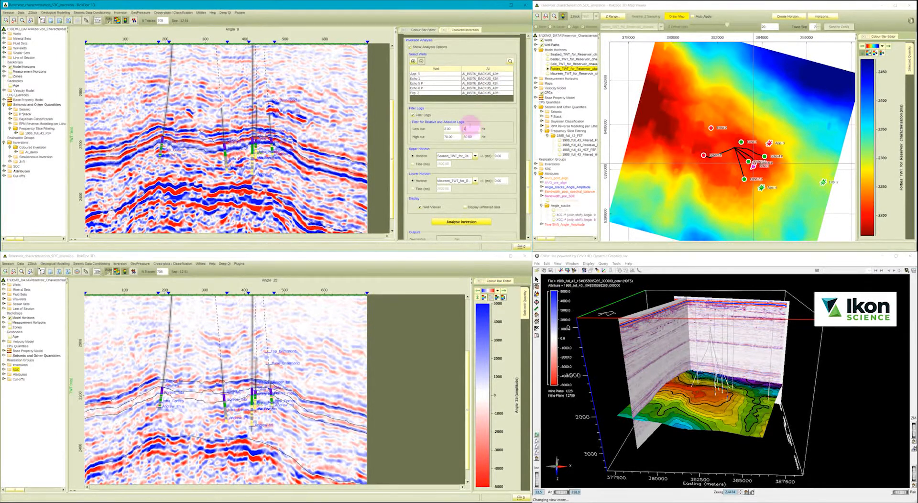
pyautogui.write('0')
pyautogui.doubleClick(442, 163)
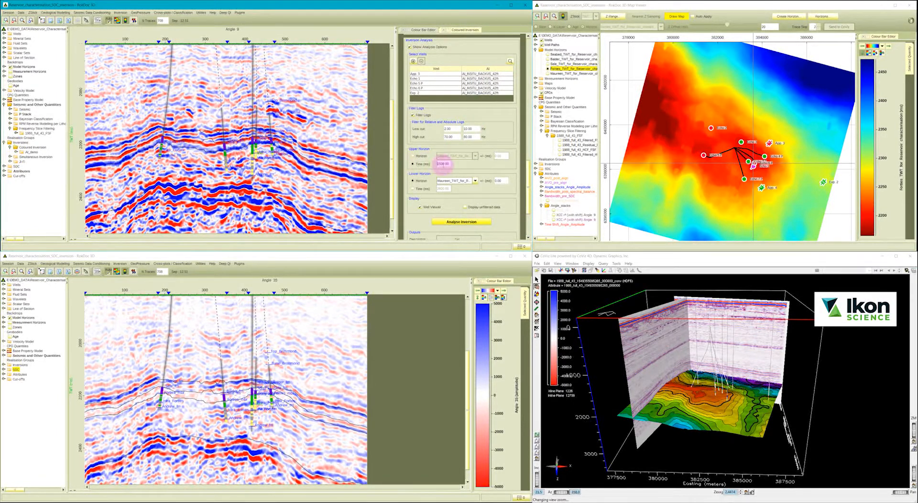
pyautogui.write('1600')
pyautogui.click(413, 189)
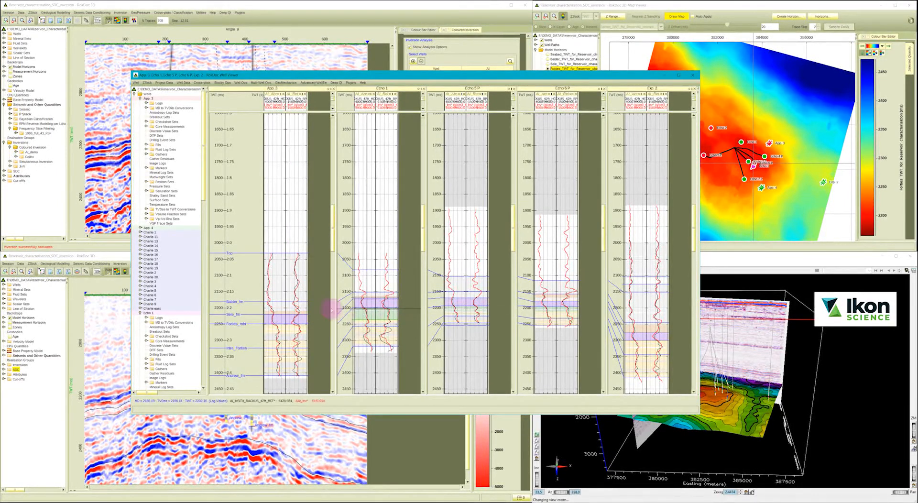
# Analyse the inversion at the wells, widen the App. 3 track to compare inverted and logged impedance, and close the well viewer.
pyautogui.moveTo(285, 307); pyautogui.dragTo(319, 308)
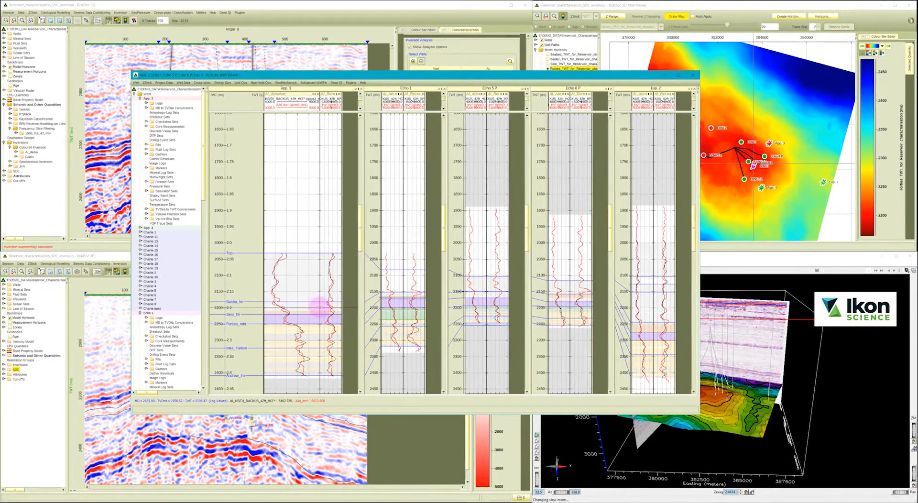
pyautogui.click(692, 75)
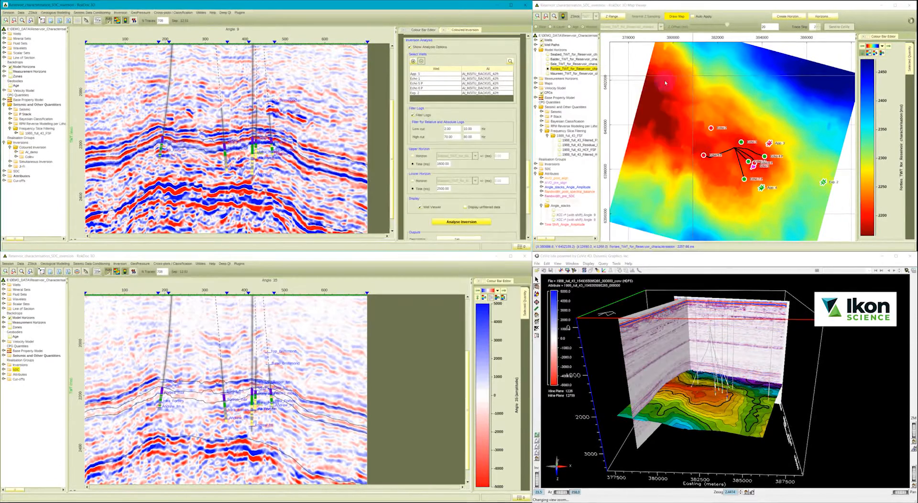
# Calculate the coloured inversion and inspect its operator and impedance spectra in the QC plot.
pyautogui.scroll(-3, 517, 204)
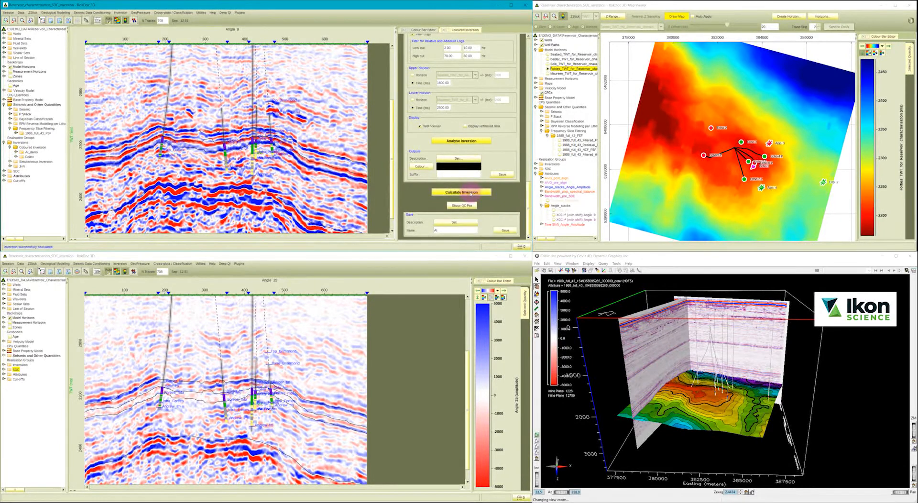
pyautogui.click(461, 206)
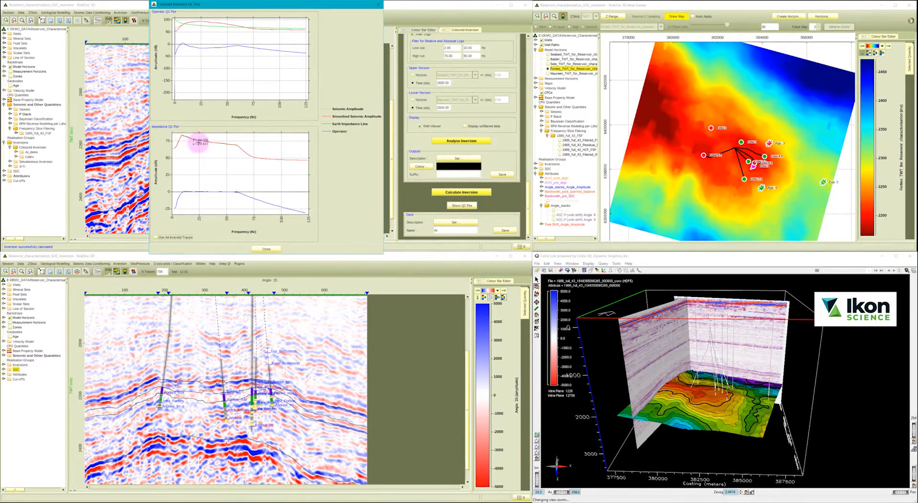
pyautogui.click(266, 249)
# Display the new inversion's absolute impedance quantity AAI_Inv on the upper seismic section.
pyautogui.click(16, 156)
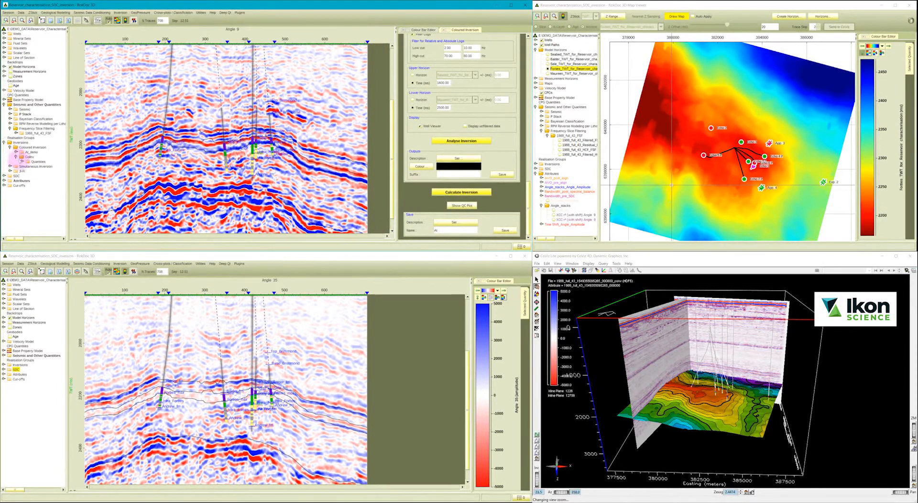
pyautogui.click(21, 161)
pyautogui.click(41, 166)
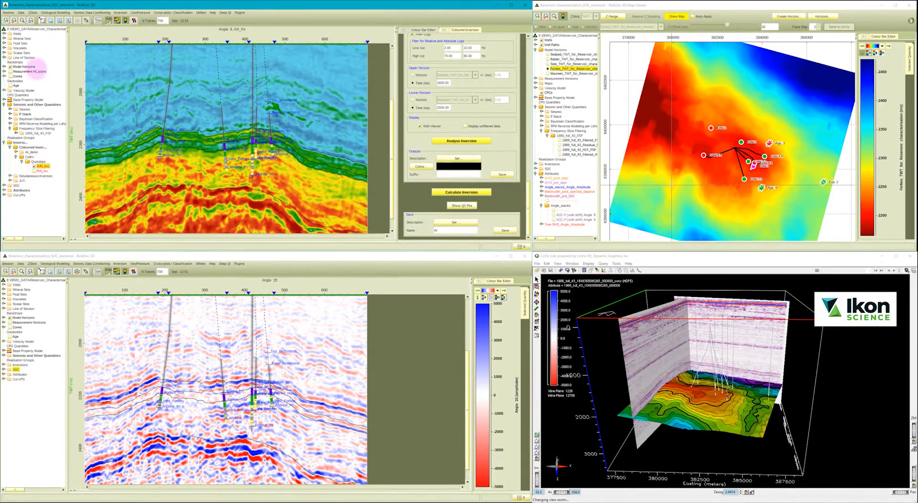
# Change the log type displayed along all wells for comparison with the impedance section.
pyautogui.rightClick(17, 34)
pyautogui.click(47, 44)
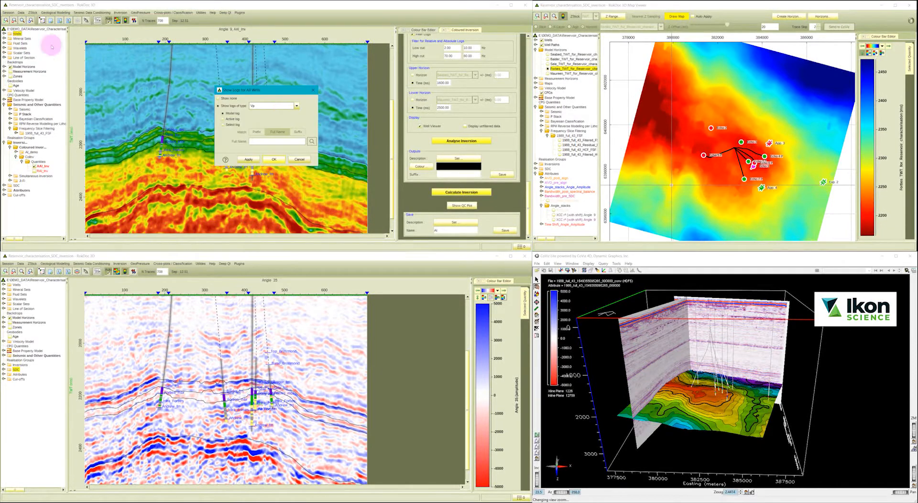
pyautogui.click(265, 106)
pyautogui.click(263, 159)
pyautogui.click(271, 159)
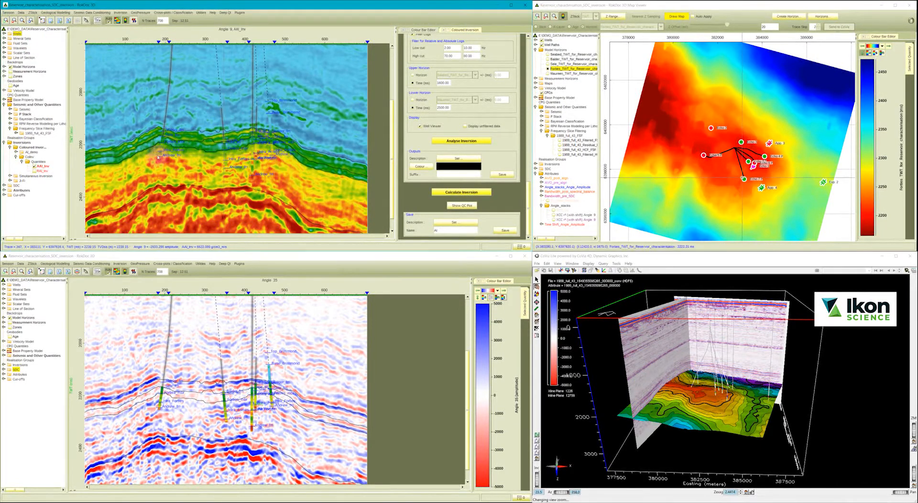
# Display the relative impedance quantity RAI_Inv on the section and set its colour range to -2000 to 2000.
pyautogui.click(35, 171)
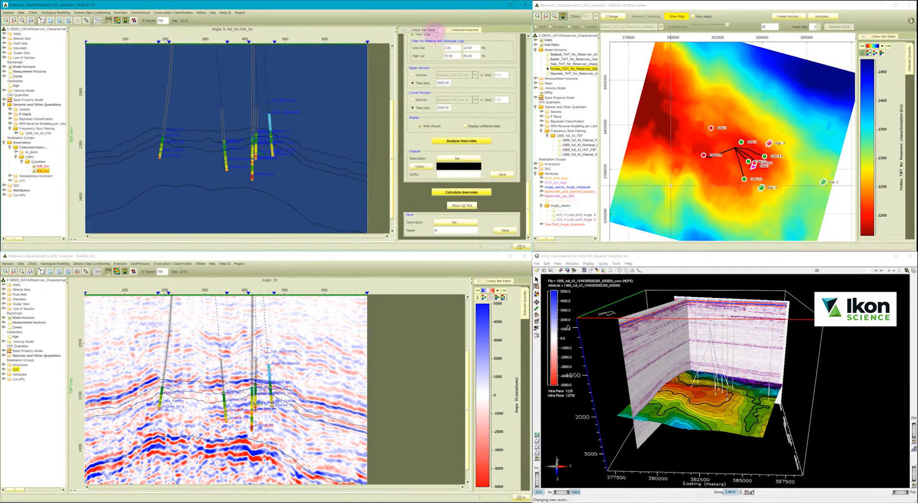
pyautogui.click(424, 30)
pyautogui.rightClick(440, 60)
pyautogui.click(466, 76)
pyautogui.doubleClick(273, 121)
pyautogui.write('-2000')
pyautogui.press('Tab')
pyautogui.write('2000')
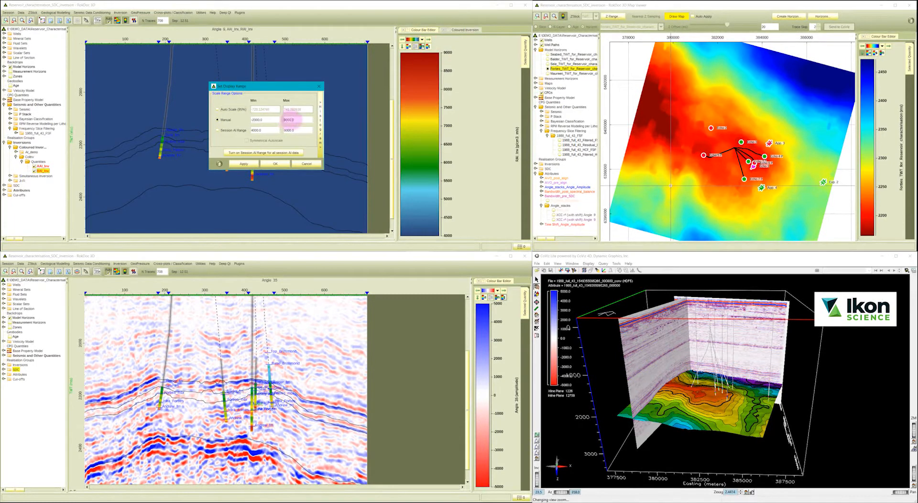
pyautogui.click(274, 163)
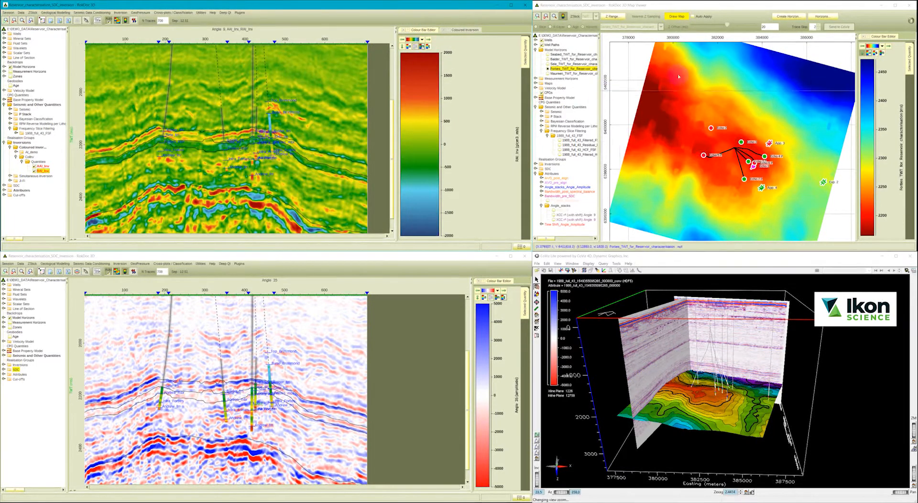
# Draw a map of the coloured inversion's RAI_Inv on the Forties TWT horizon and inspect it around the wells.
pyautogui.click(536, 164)
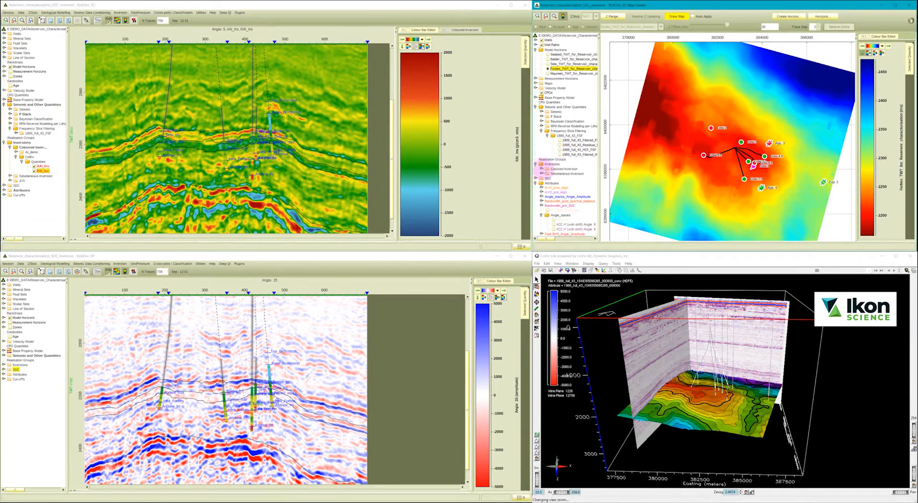
pyautogui.click(542, 168)
pyautogui.click(547, 179)
pyautogui.click(552, 183)
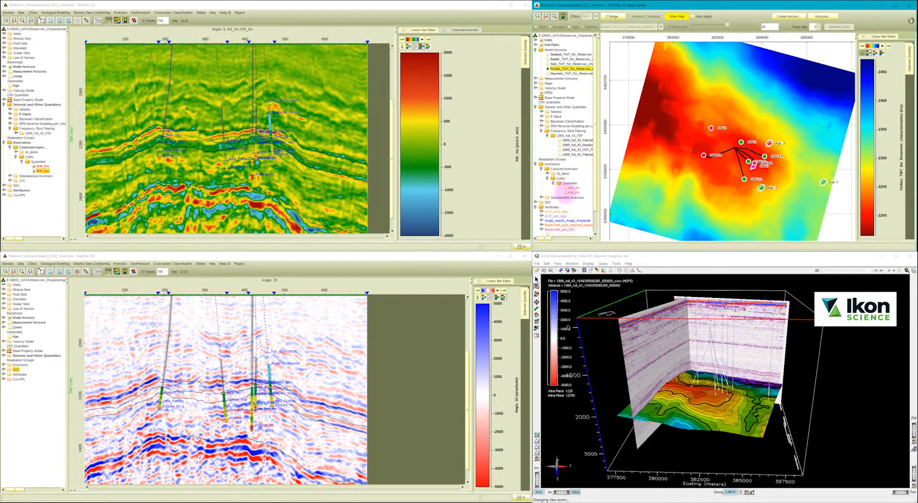
pyautogui.click(566, 193)
pyautogui.click(671, 17)
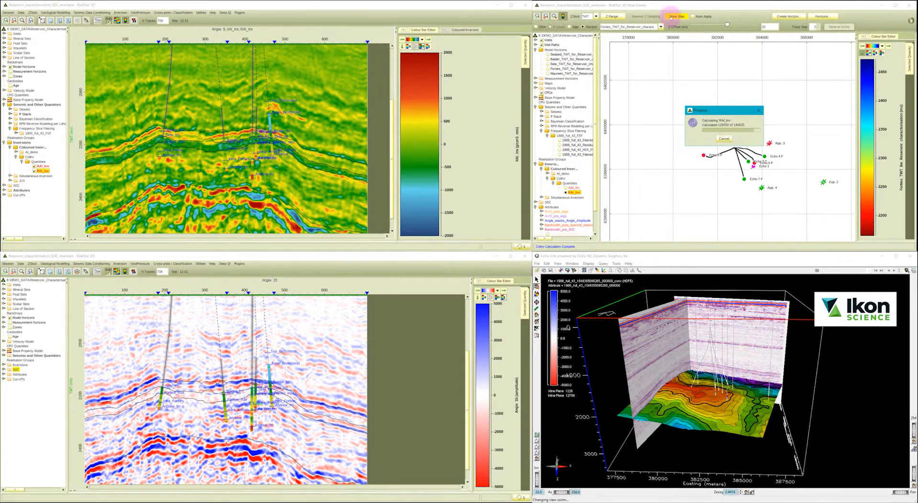
pyautogui.moveTo(744, 146)
pyautogui.mouseDown()
pyautogui.moveTo(759, 154)
pyautogui.moveTo(751, 145)
pyautogui.mouseUp()
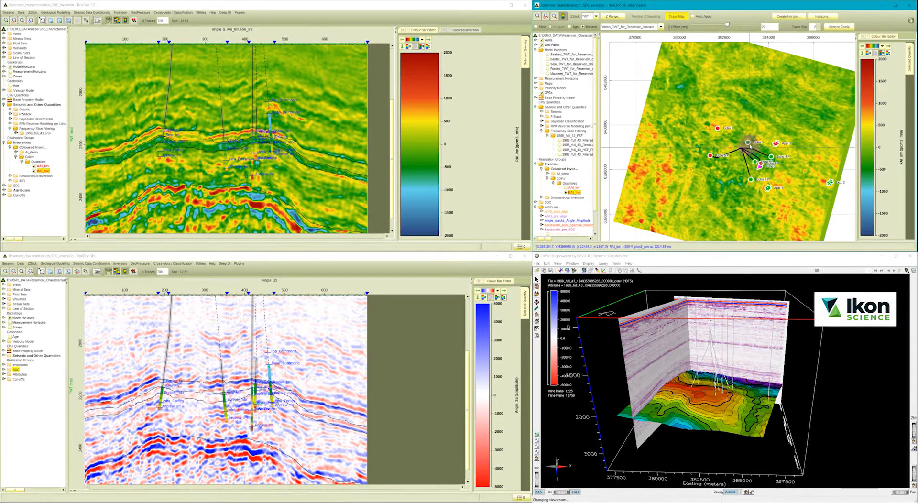
# Redraw the Forties TWT horizon map and close the coloured inversion to restore the seismic section.
pyautogui.click(550, 68)
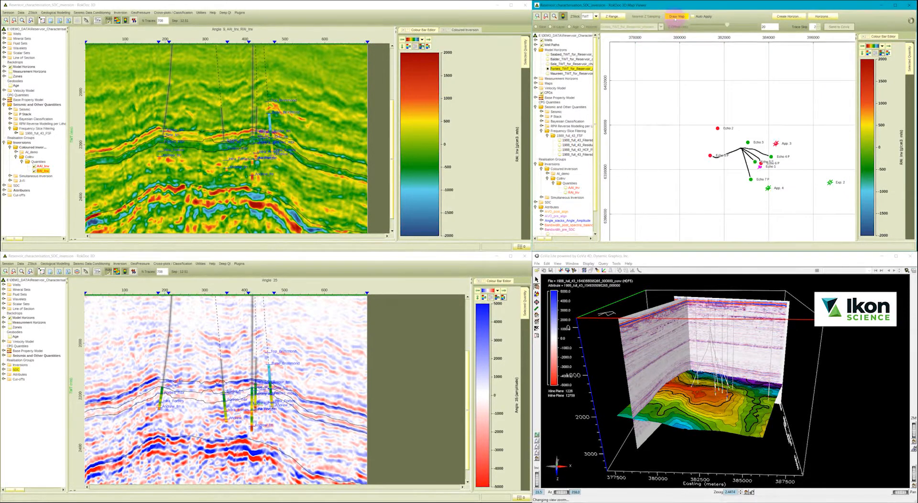
pyautogui.click(443, 29)
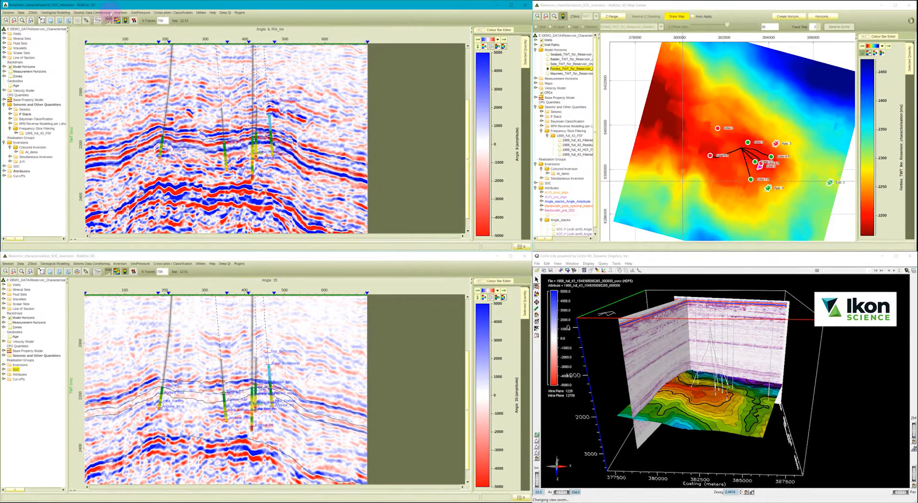
# Open the saved SimInv simultaneous inversion as a copy and select AI, SI, Rho (Smith, Gidlow & Fatti) as output quantities.
pyautogui.click(117, 13)
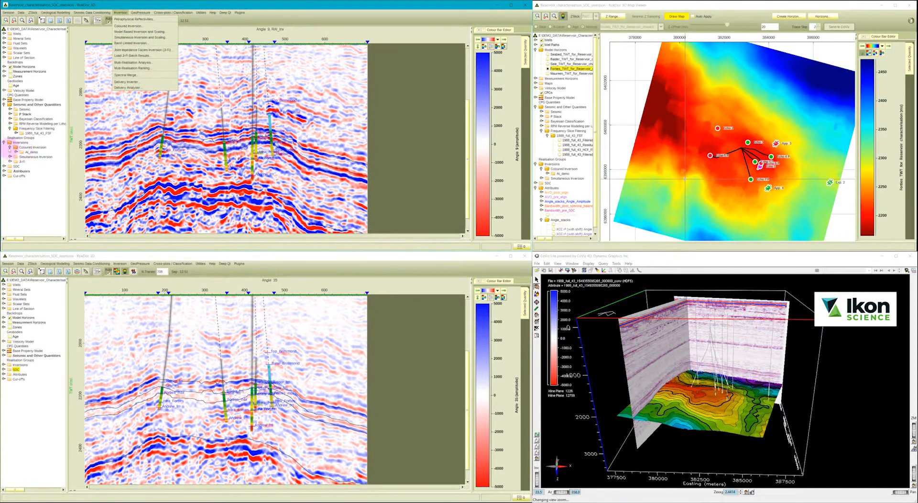
pyautogui.click(9, 147)
pyautogui.click(10, 152)
pyautogui.rightClick(23, 157)
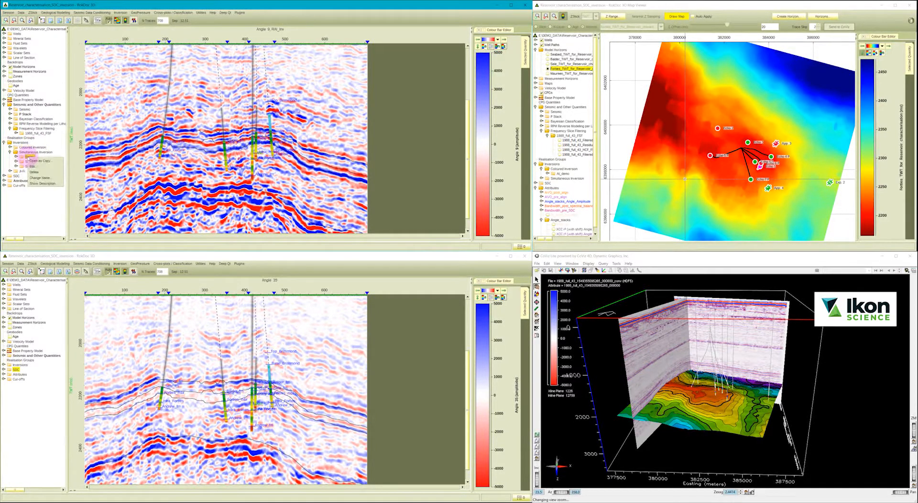
pyautogui.click(37, 161)
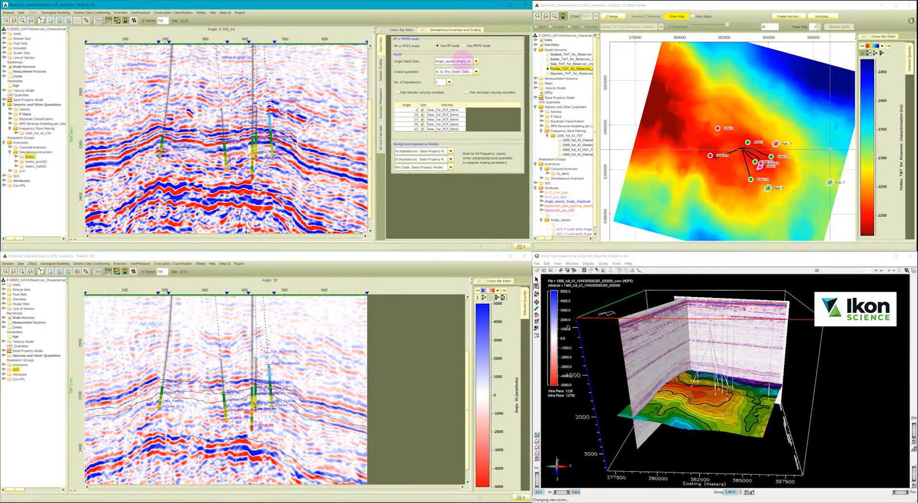
pyautogui.click(460, 72)
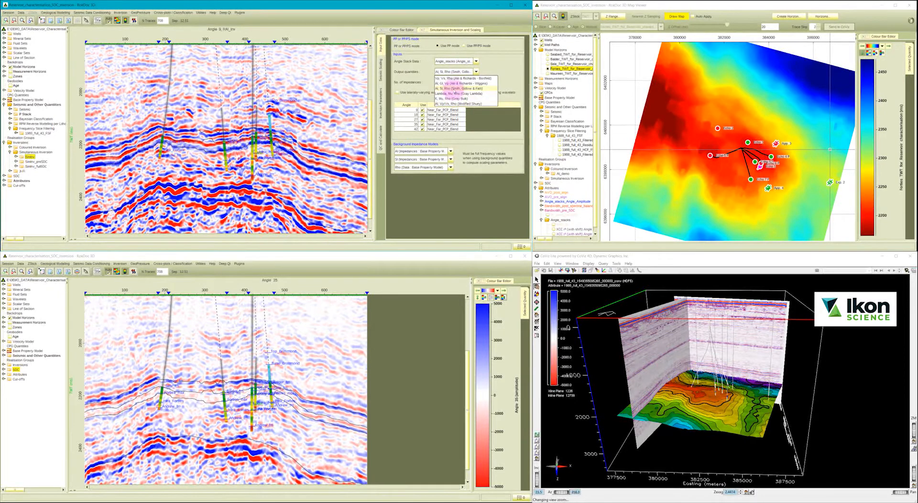
pyautogui.click(454, 89)
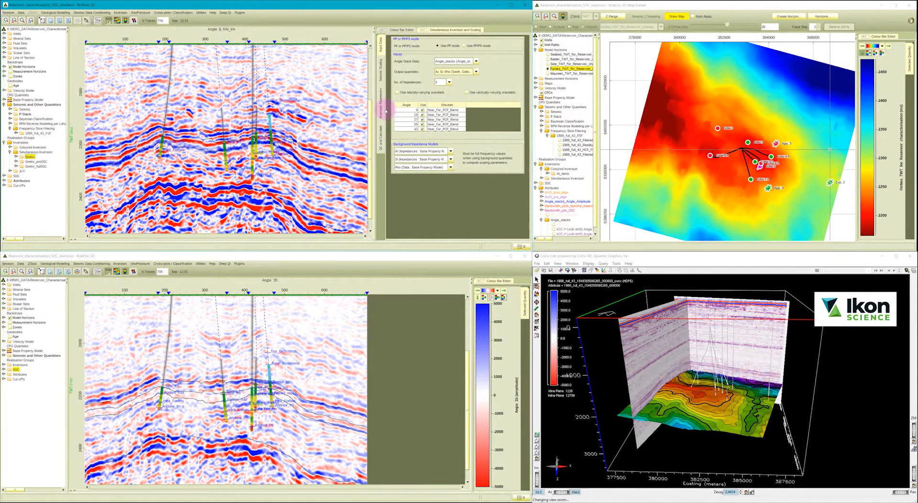
# Load saved linear trends for the AI-SI and AI-Rho background impedance log/log relationships in the inversion parameters.
pyautogui.click(381, 104)
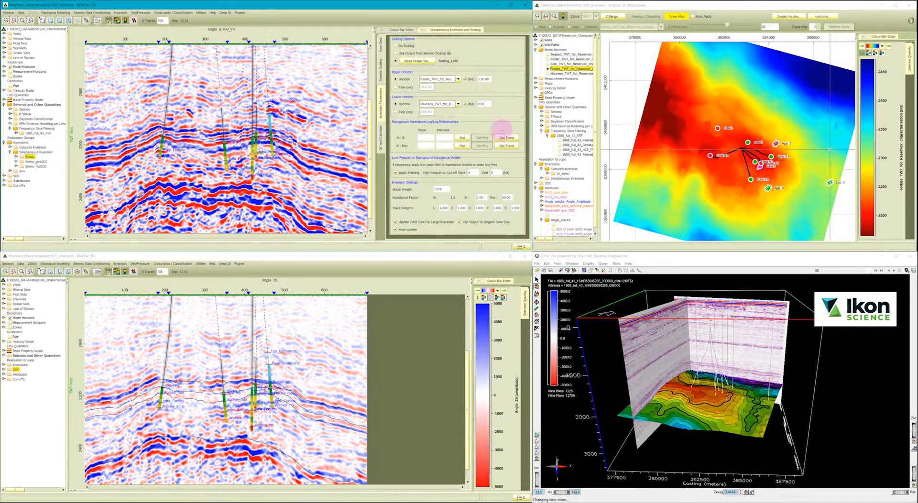
pyautogui.click(506, 137)
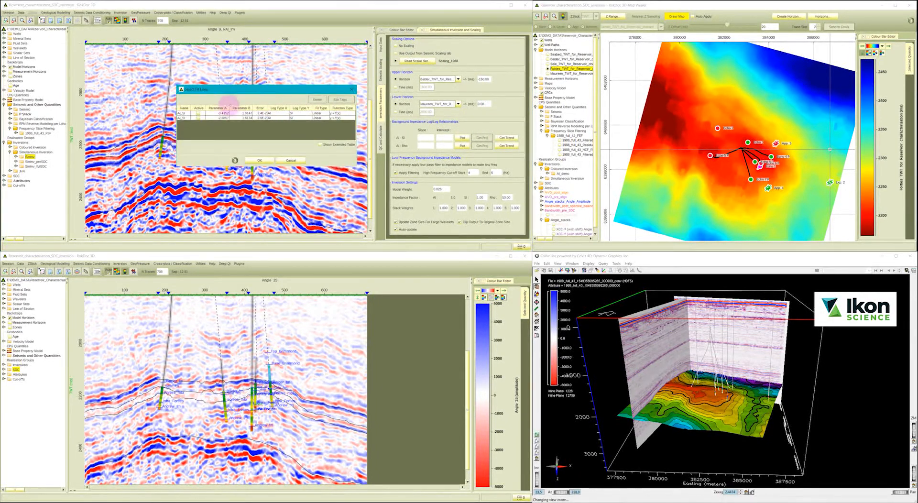
pyautogui.click(252, 158)
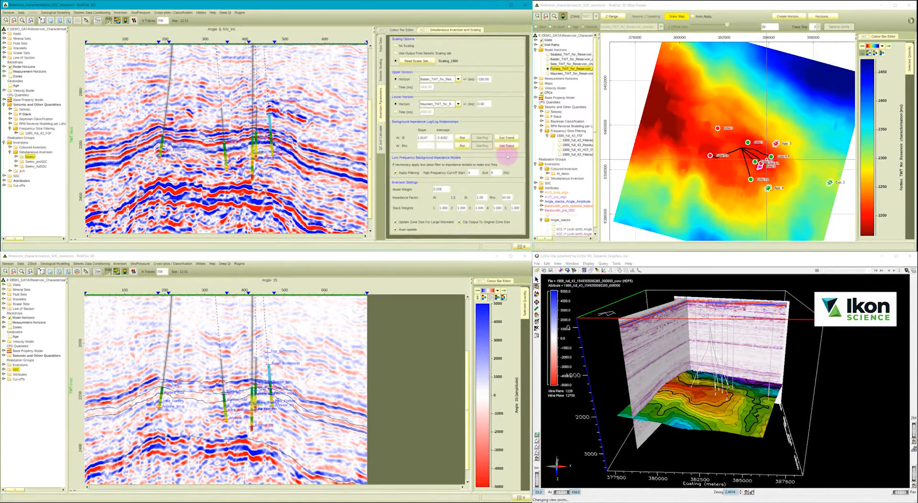
pyautogui.click(506, 146)
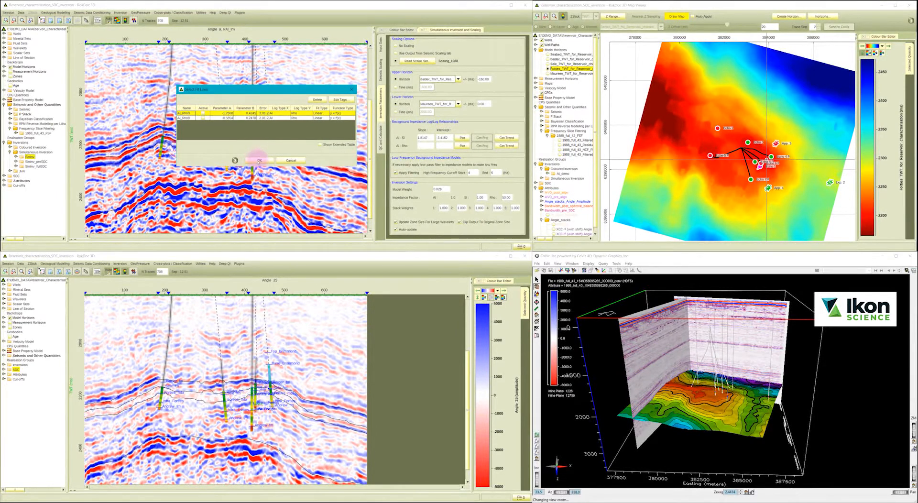
pyautogui.click(258, 160)
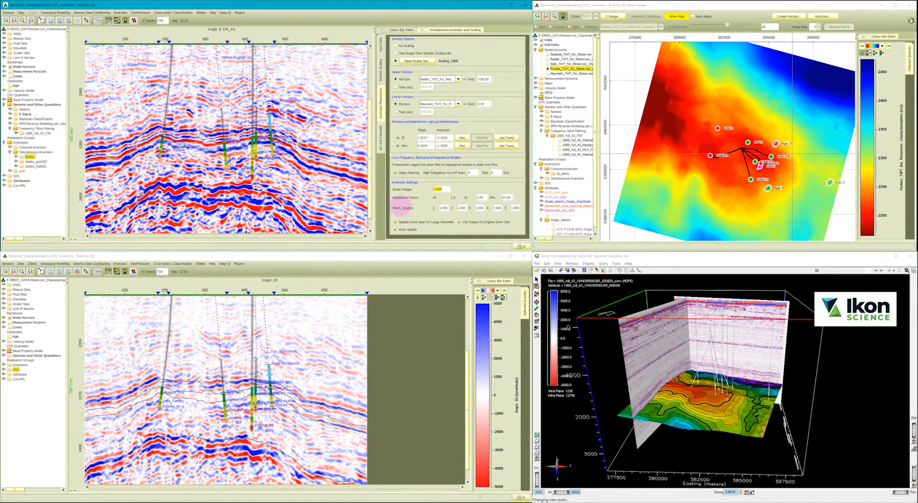
# Include relative quantities from inversion minus LFM in the QC outputs, calculate the inversion and close the spectra plot.
pyautogui.click(381, 142)
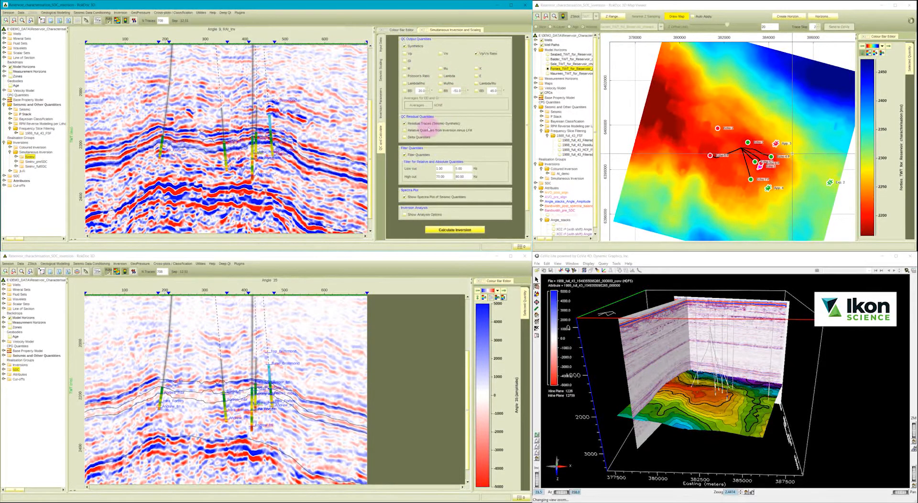
pyautogui.click(428, 129)
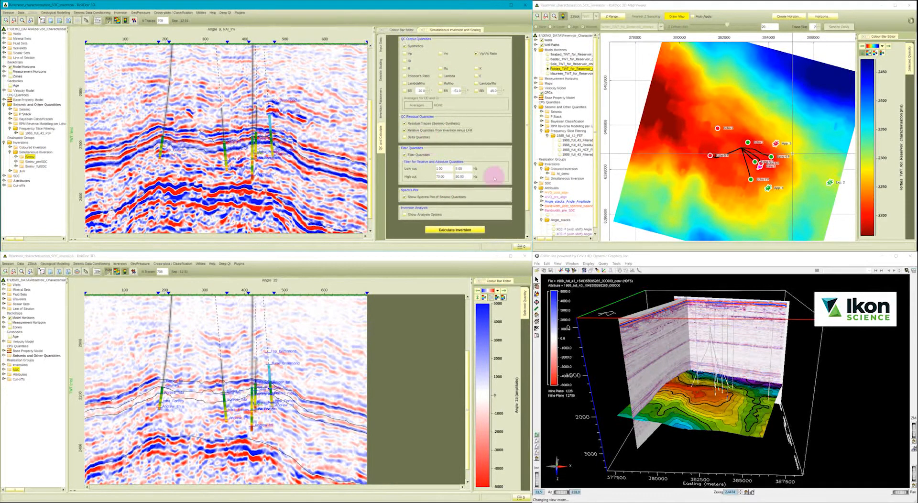
pyautogui.click(447, 230)
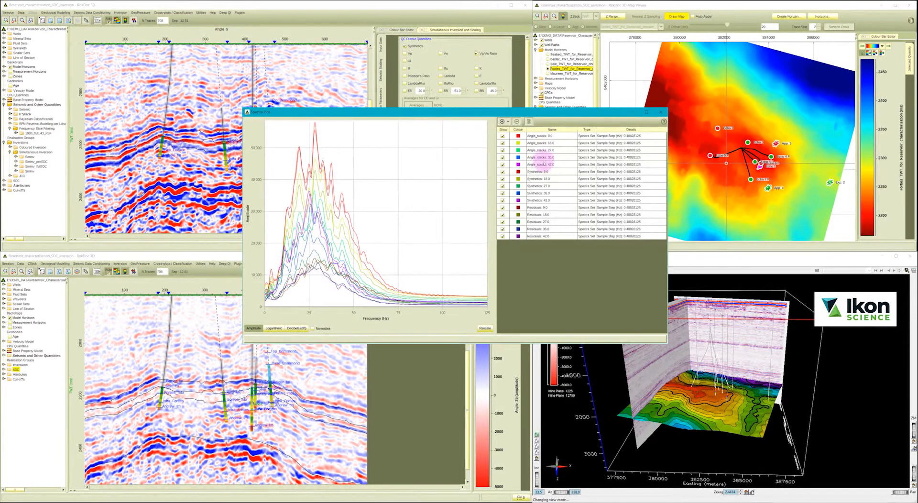
pyautogui.click(661, 113)
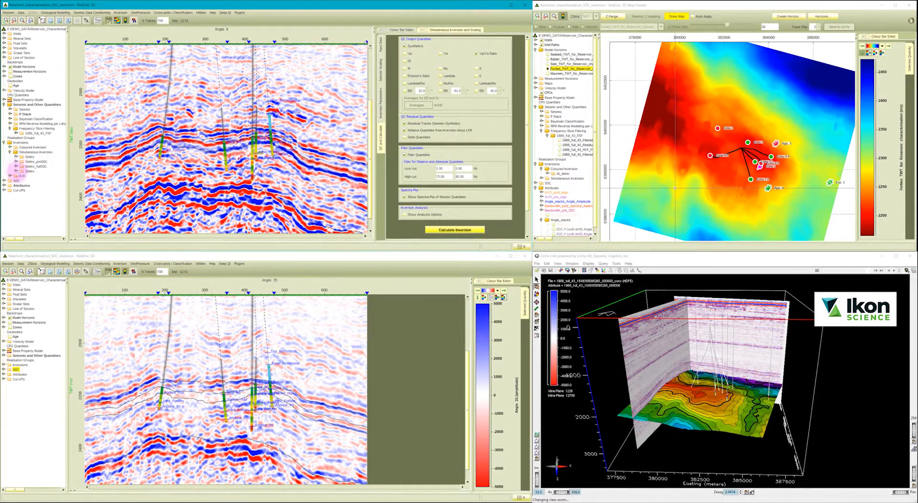
# Display the absolute AI_Inv quantity from the new simultaneous inversion on the section.
pyautogui.click(16, 170)
pyautogui.click(21, 176)
pyautogui.click(28, 180)
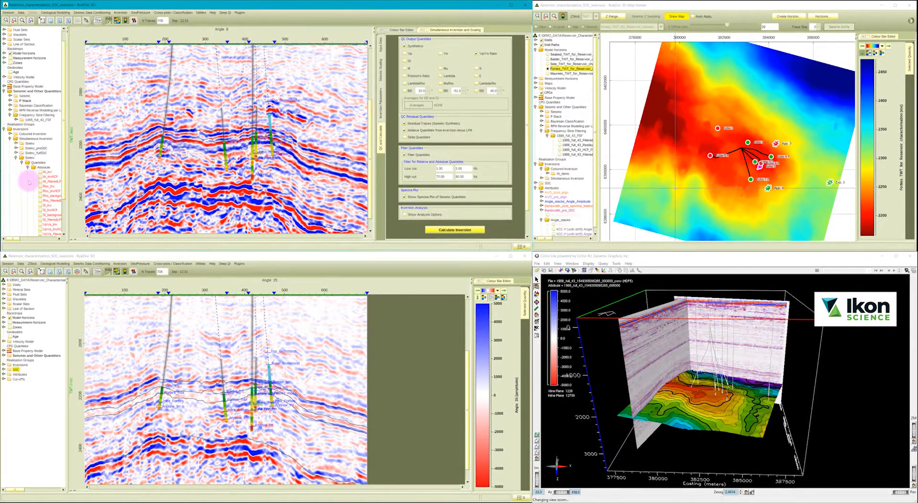
pyautogui.click(47, 172)
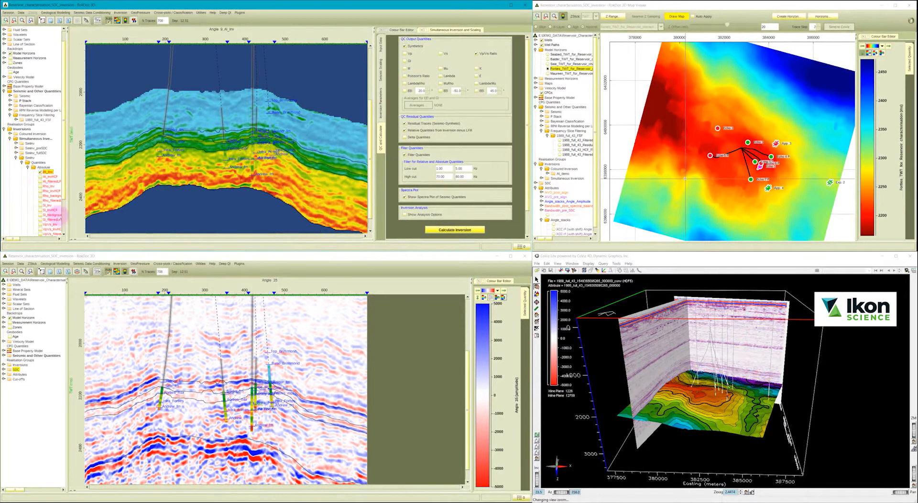
# Check the near-angle Synthetic_QC and Residual_QC on the section, hide them again and list the inversion's relative quantities.
pyautogui.scroll(-3, 64, 194)
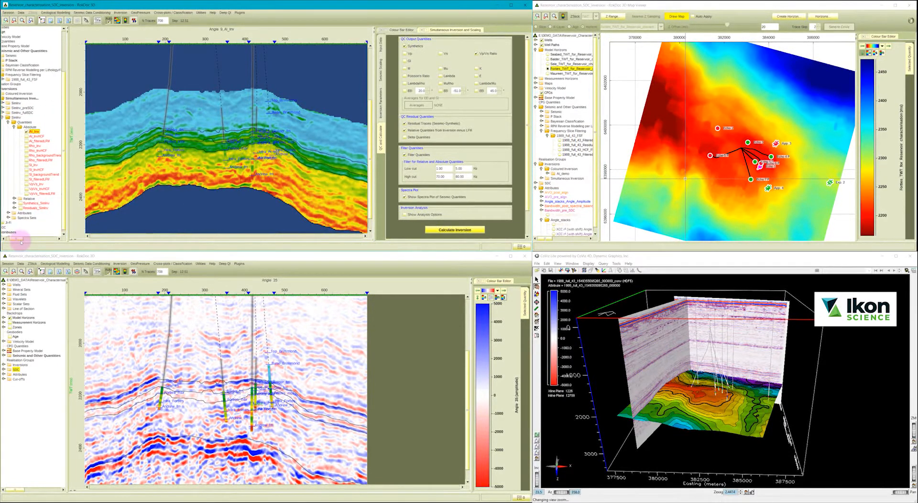
pyautogui.click(18, 204)
pyautogui.click(30, 208)
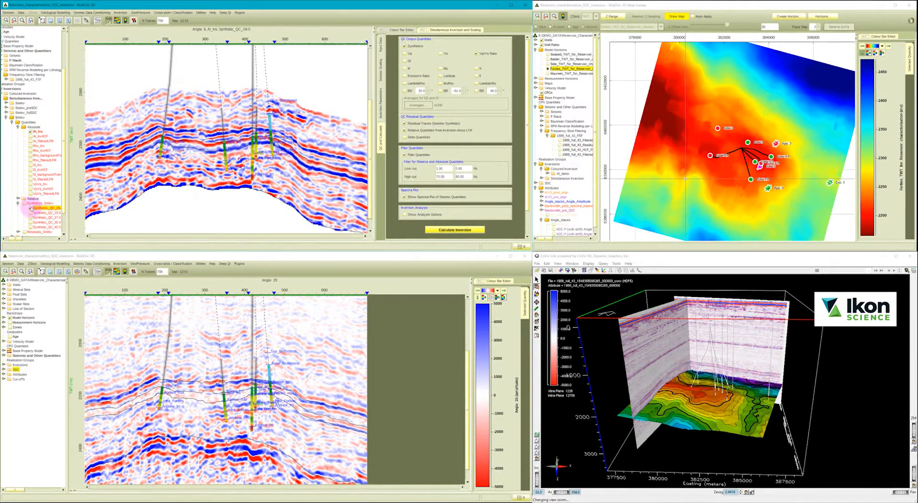
pyautogui.click(31, 208)
pyautogui.click(18, 232)
pyautogui.click(31, 220)
pyautogui.click(31, 220)
pyautogui.click(30, 216)
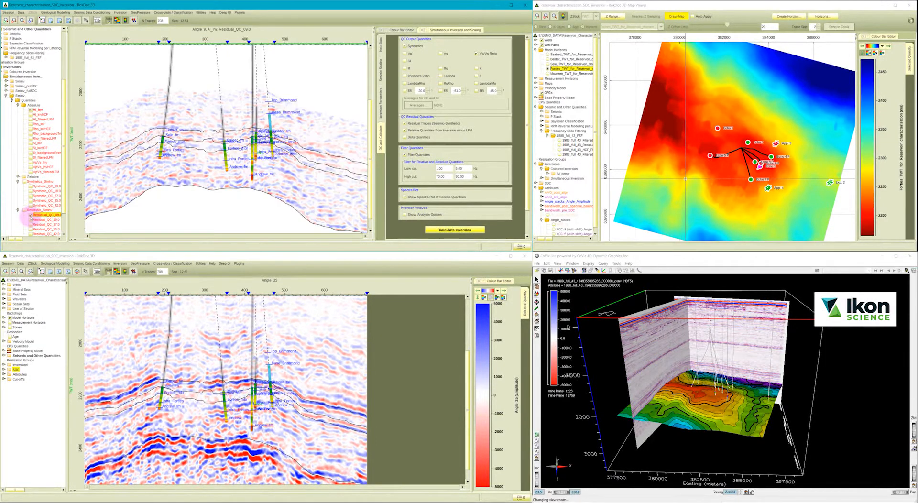
pyautogui.click(31, 216)
pyautogui.click(19, 177)
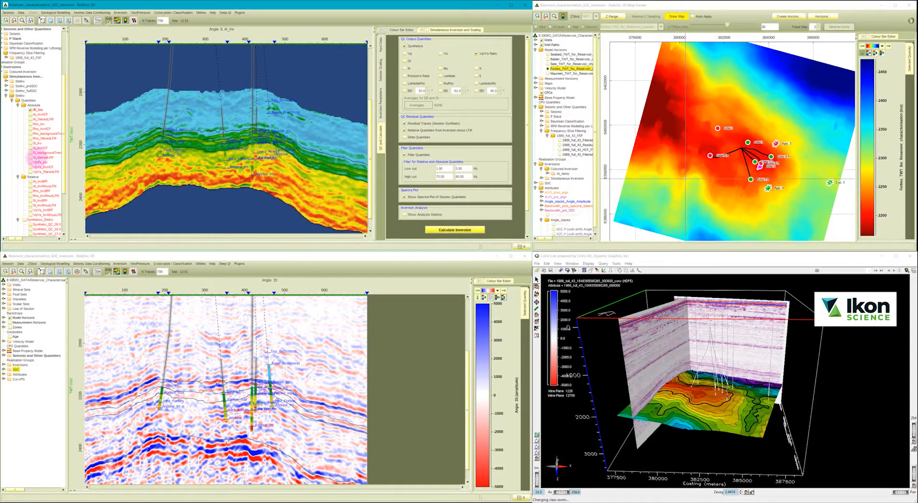
# Compare AI_Inv with the filtered low-frequency AI model on the section, then collapse the inversion's quantity groups.
pyautogui.click(31, 119)
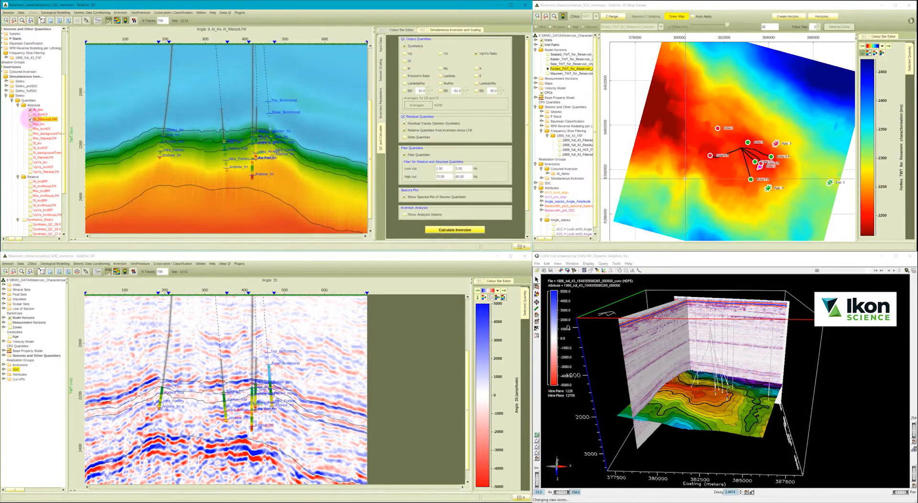
pyautogui.click(31, 119)
pyautogui.click(31, 120)
pyautogui.click(31, 119)
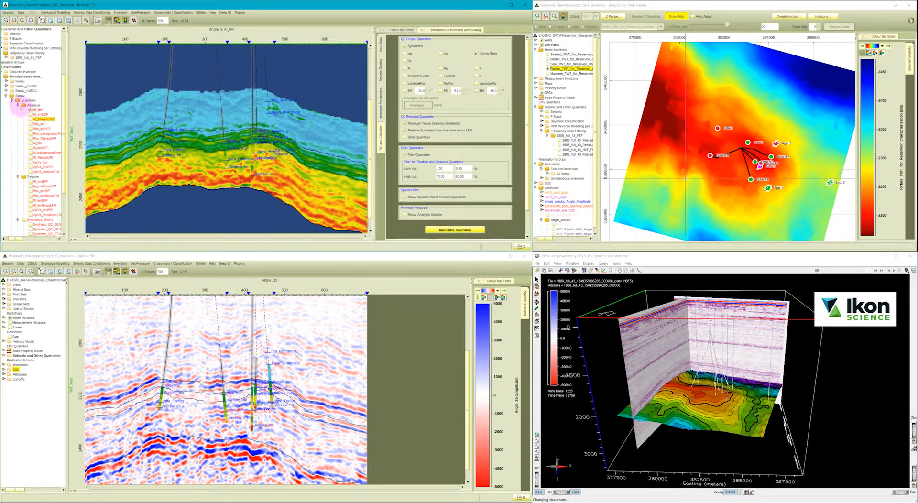
pyautogui.click(17, 105)
pyautogui.click(18, 110)
pyautogui.click(18, 153)
pyautogui.click(17, 181)
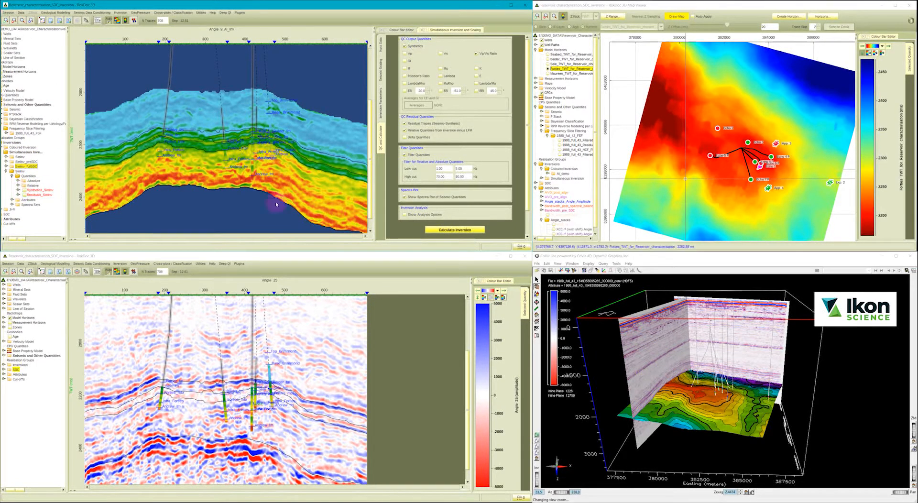
# Enable the inversion analysis options and add wells App. 3, Echo 1, Echo 5 P, Echo 6 P and Exp. 2.
pyautogui.click(422, 214)
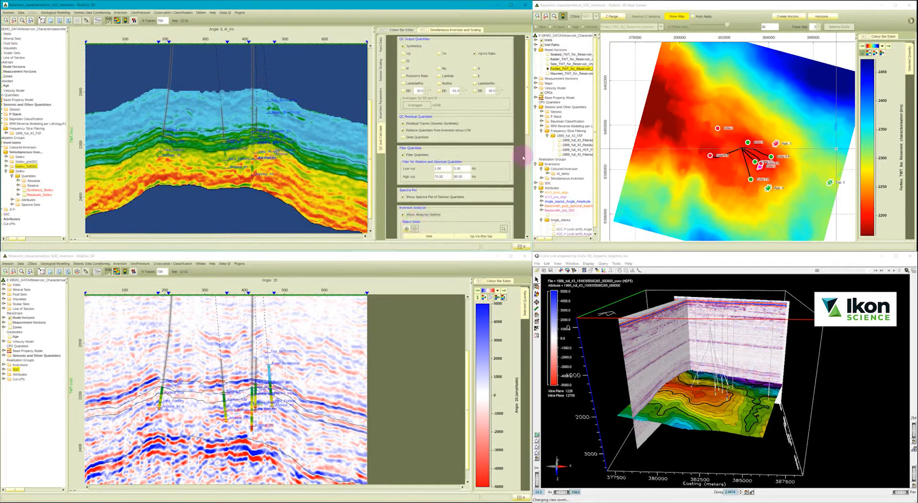
pyautogui.scroll(-5, 478, 143)
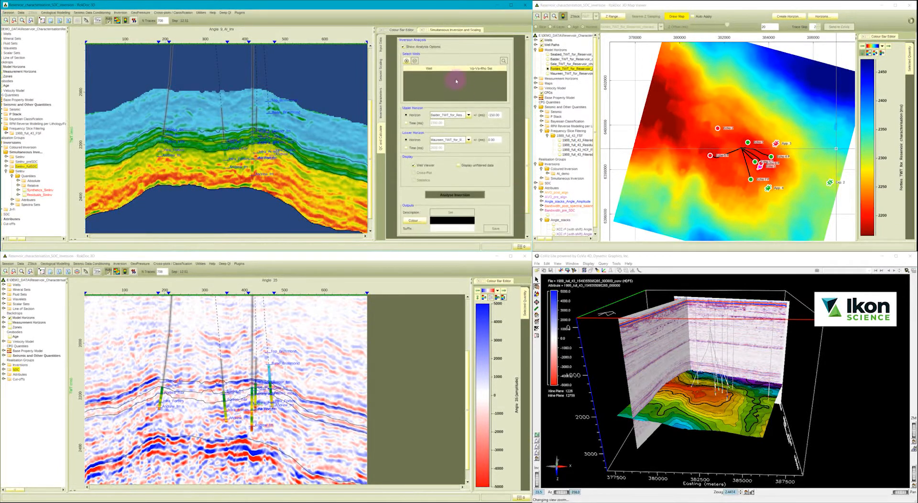
pyautogui.click(406, 61)
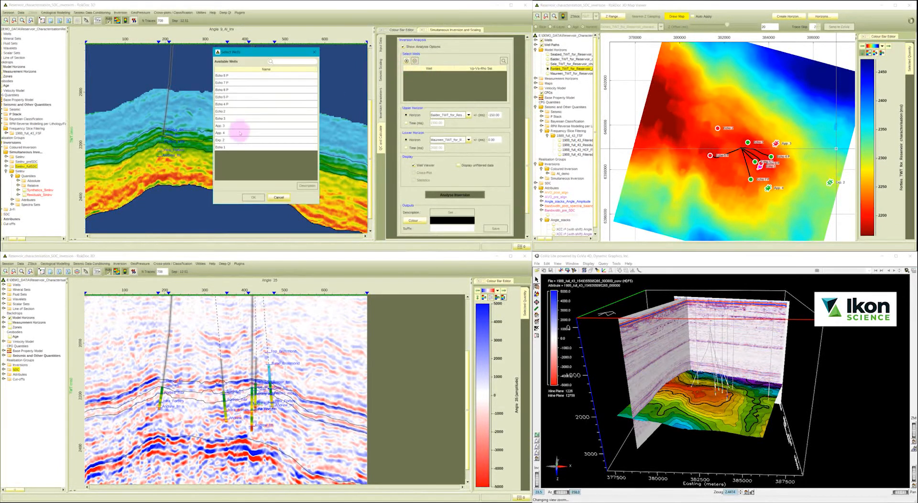
pyautogui.moveTo(233, 140); pyautogui.dragTo(233, 146)
pyautogui.keyDown('ctrl'); pyautogui.click(233, 90); pyautogui.keyUp('ctrl')
pyautogui.keyDown('ctrl'); pyautogui.click(232, 96); pyautogui.keyUp('ctrl')
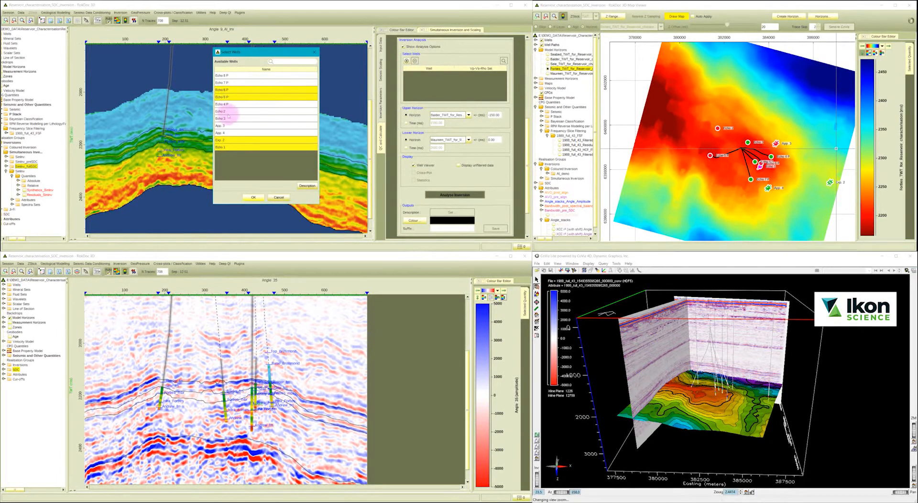
pyautogui.keyDown('ctrl'); pyautogui.click(229, 125); pyautogui.keyUp('ctrl')
pyautogui.click(252, 196)
# Limit the inversion analysis window by time, from 1800 ms at the top to 2500 ms at the base.
pyautogui.click(405, 123)
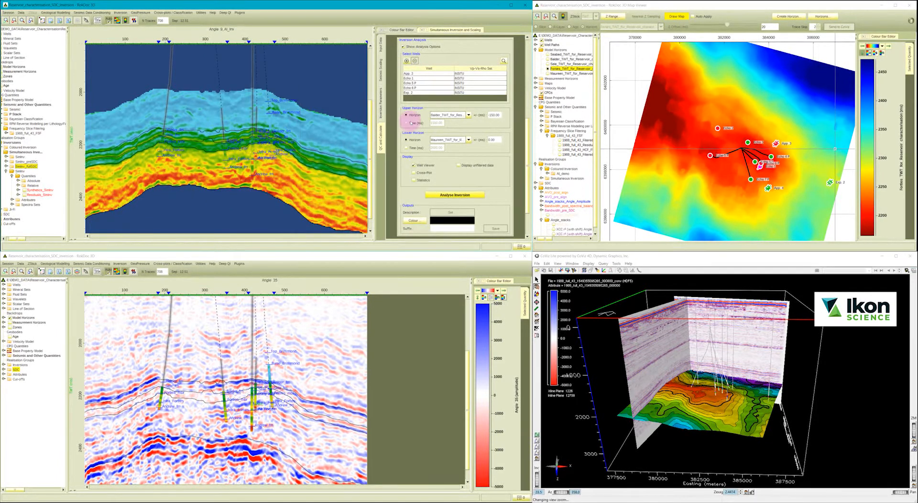
pyautogui.click(436, 123)
pyautogui.write('1800')
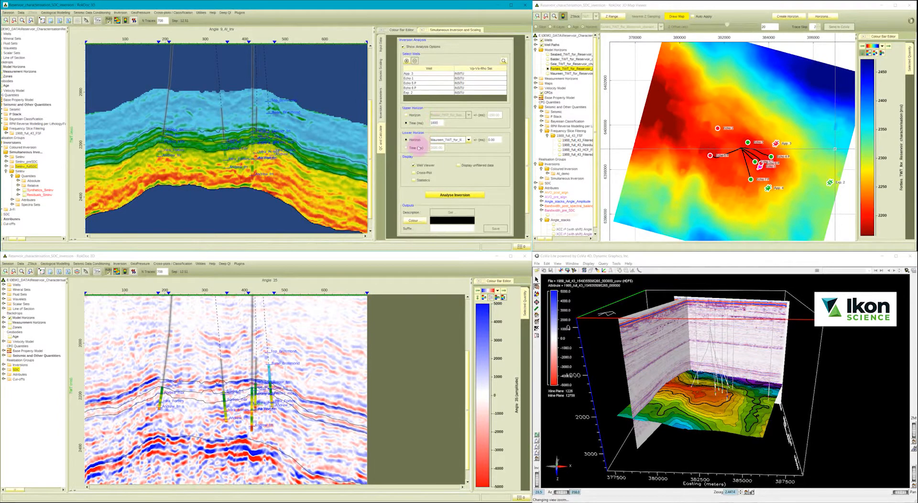
pyautogui.click(406, 147)
pyautogui.click(436, 148)
pyautogui.write('2500')
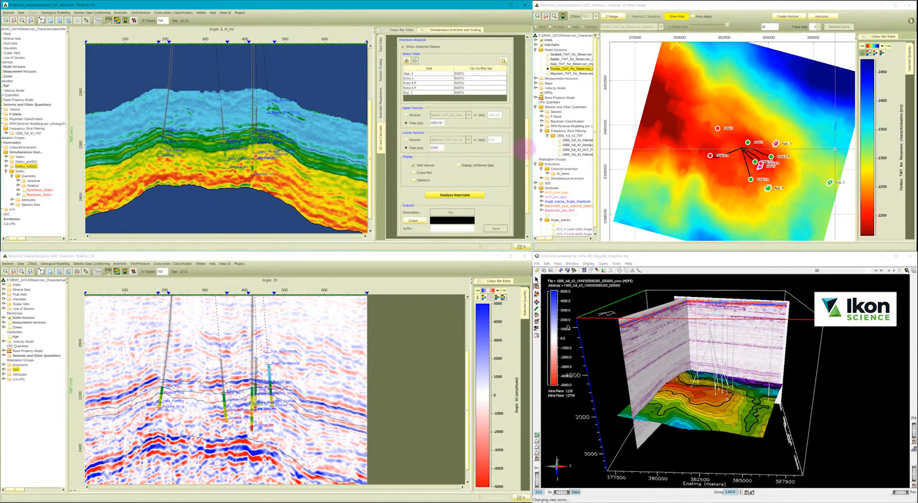
# Add the cross-plot display alongside the well viewer and run the inversion analysis.
pyautogui.scroll(2, 526, 141)
pyautogui.scroll(-3, 524, 143)
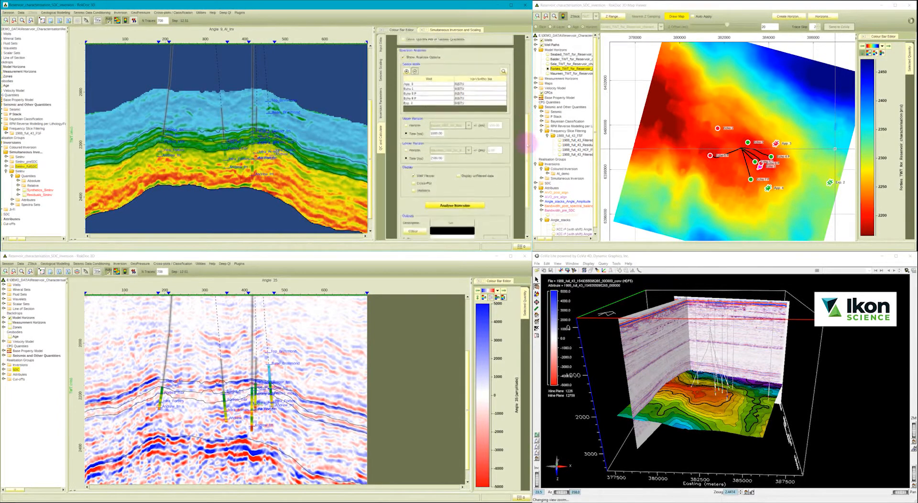
pyautogui.click(420, 129)
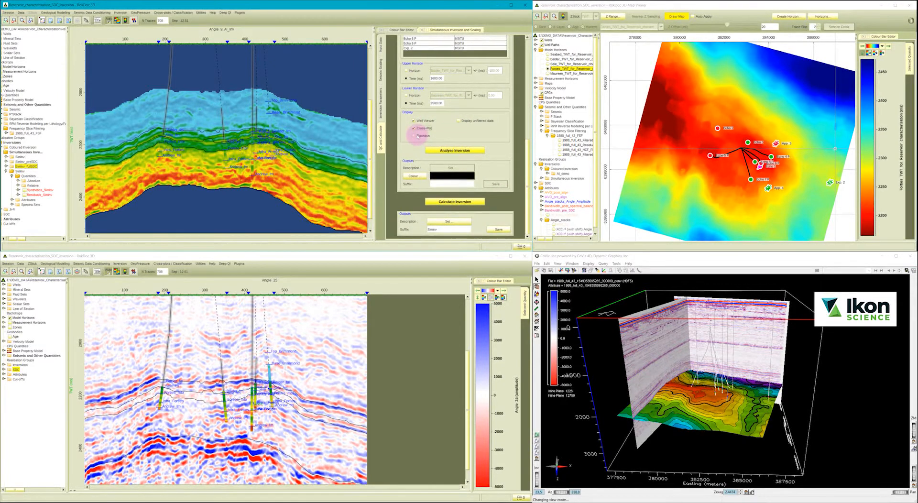
pyautogui.click(441, 150)
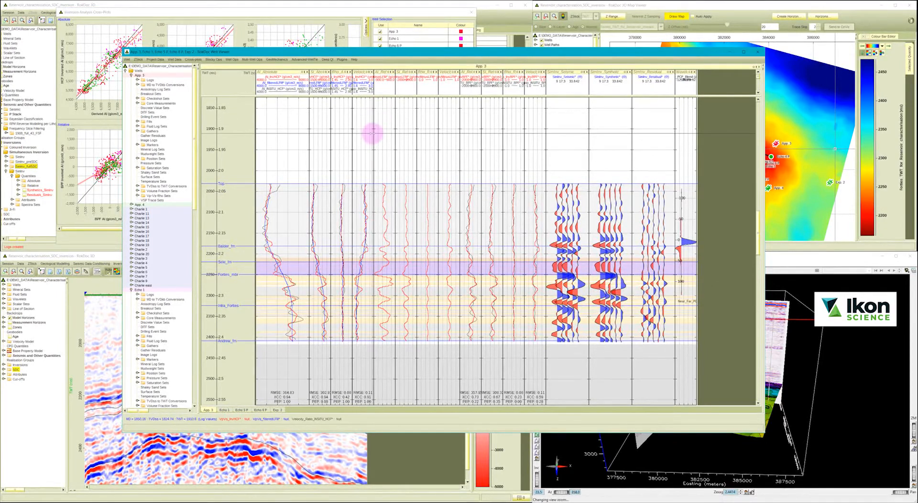
# Widen the Vp/Vs track in the App. 3 analysis view for inspection and switch to well Echo 1.
pyautogui.moveTo(373, 131); pyautogui.dragTo(399, 138)
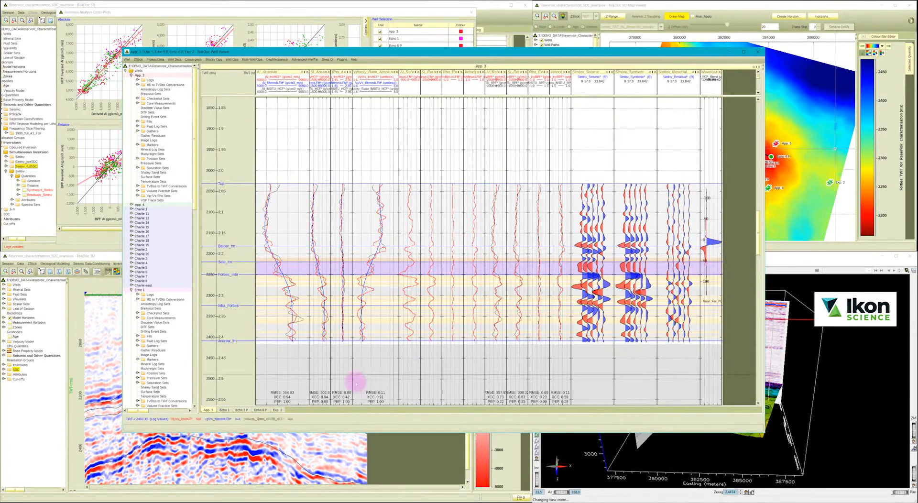
pyautogui.click(225, 410)
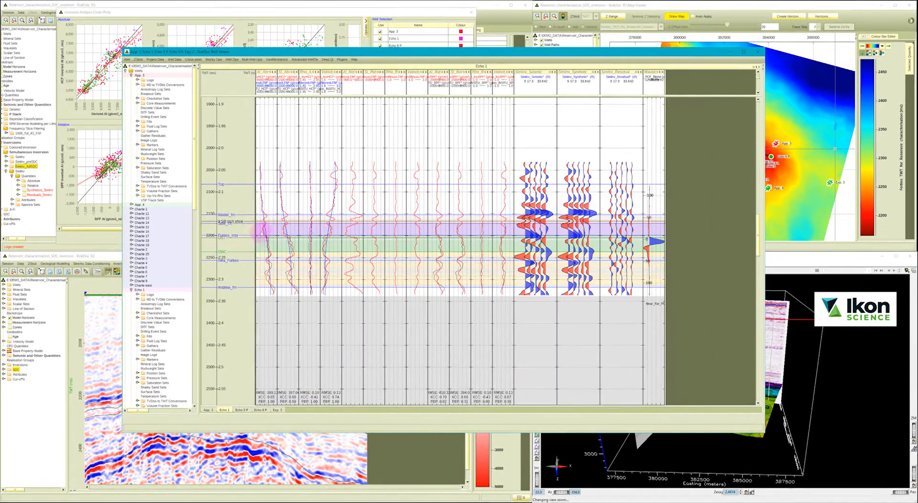
# Widen the absolute acoustic impedance track for wells Echo 1 and Echo 5 P, enlarge the logged time interval and close the well viewer.
pyautogui.moveTo(277, 227); pyautogui.dragTo(327, 225)
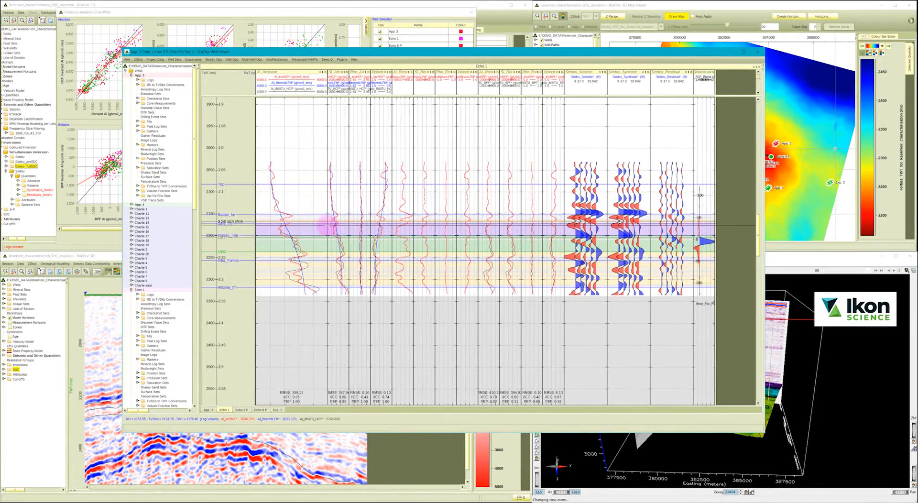
pyautogui.click(241, 410)
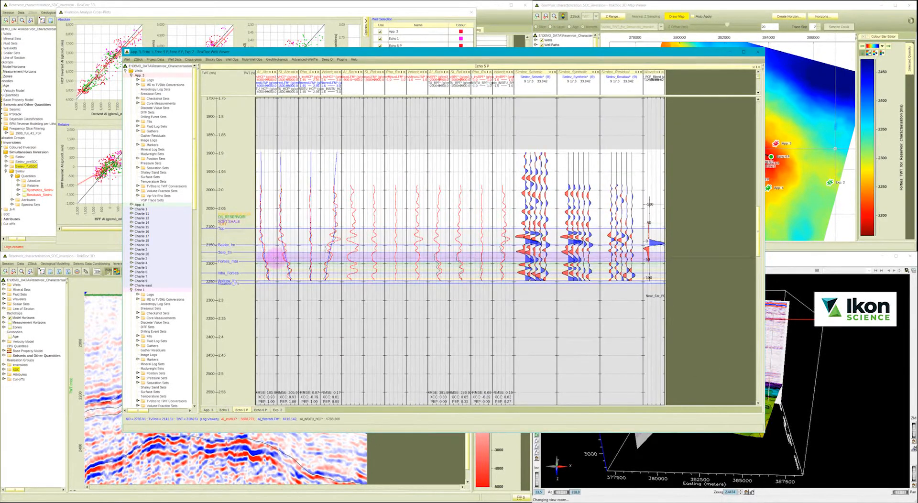
pyautogui.moveTo(278, 251); pyautogui.dragTo(327, 260)
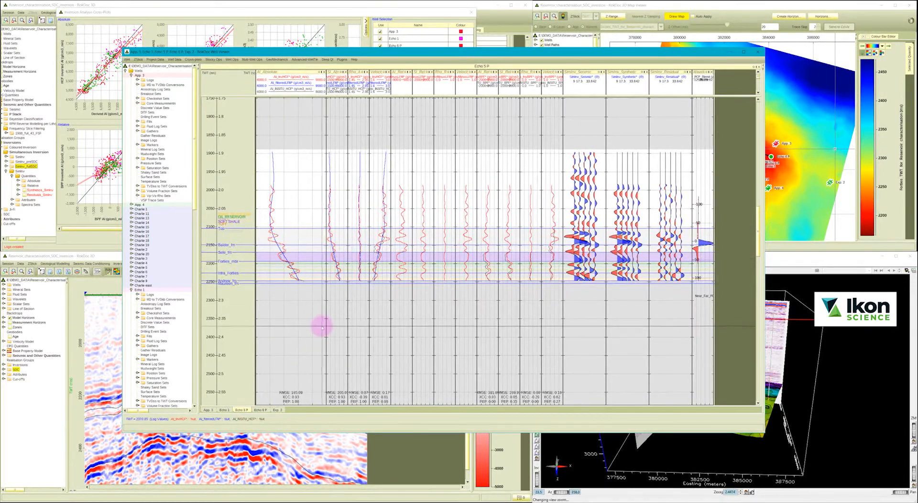
pyautogui.moveTo(216, 154); pyautogui.dragTo(239, 301)
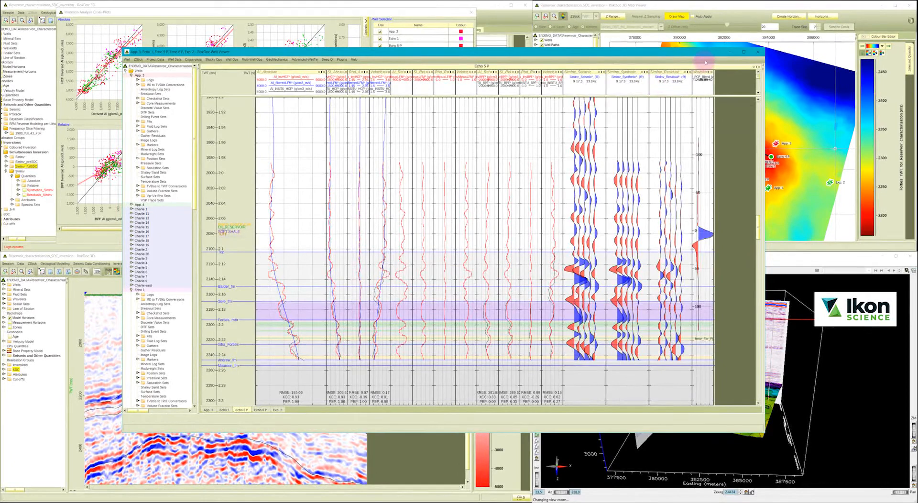
pyautogui.click(751, 53)
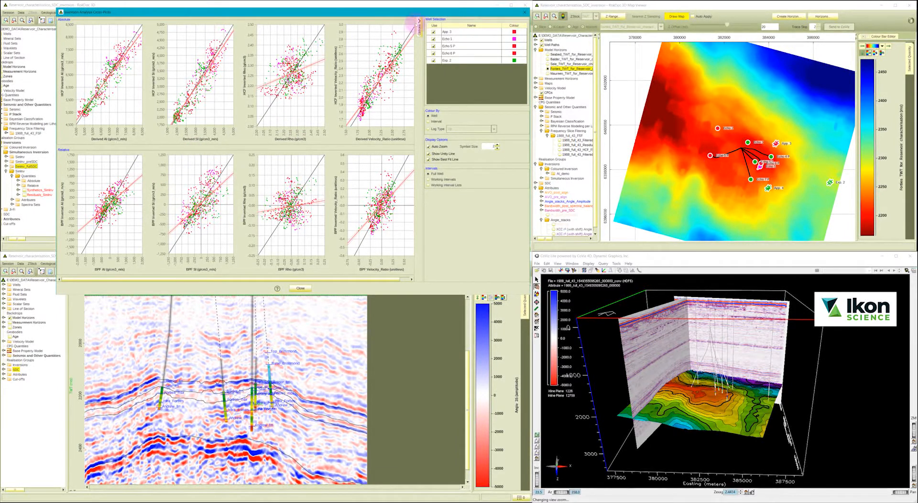
# Exclude Echo 5 P and Echo 6 P from the inversion cross-plots, compare the fit without and with Exp. 2, and close the cross-plots.
pyautogui.click(433, 54)
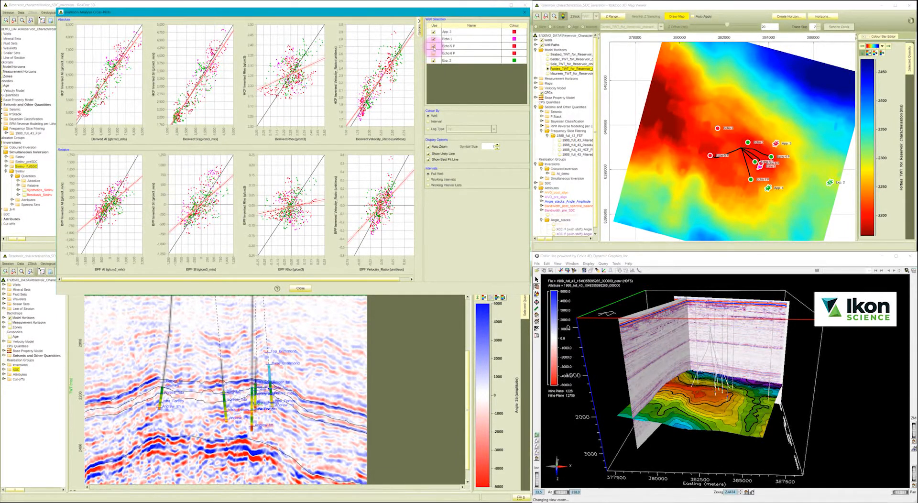
pyautogui.click(433, 46)
pyautogui.click(433, 61)
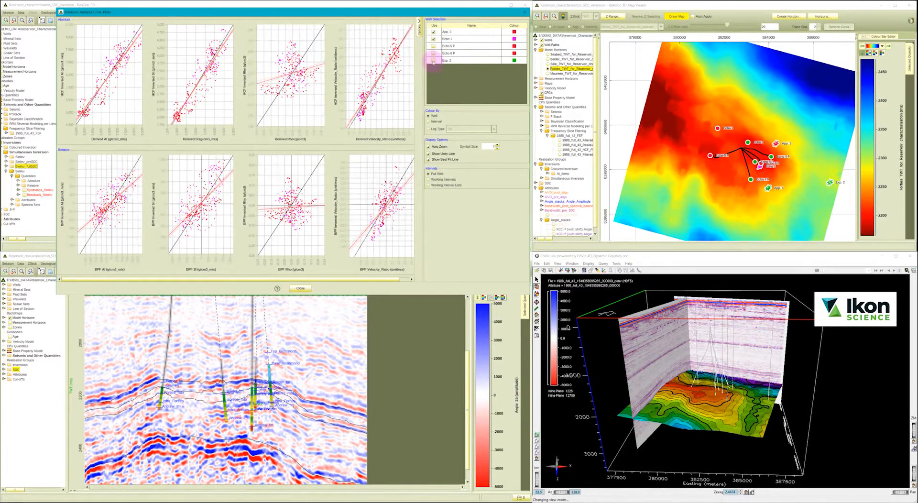
pyautogui.click(433, 61)
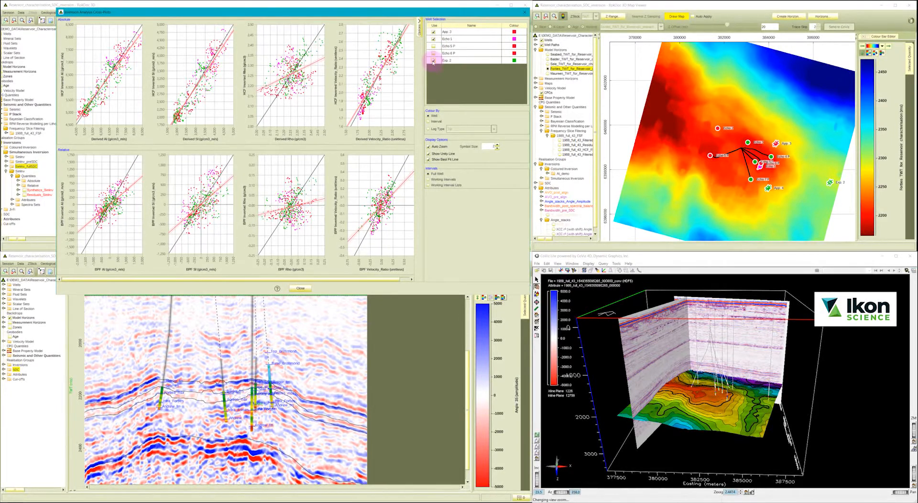
pyautogui.click(300, 288)
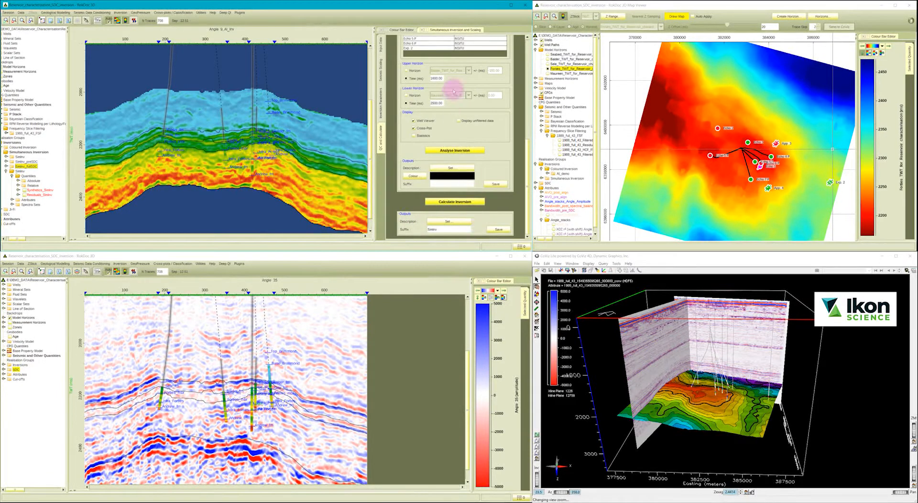
# Close the inversion settings and display the absolute AI_Inv_SimInv quantity on the angle 8 section.
pyautogui.click(423, 30)
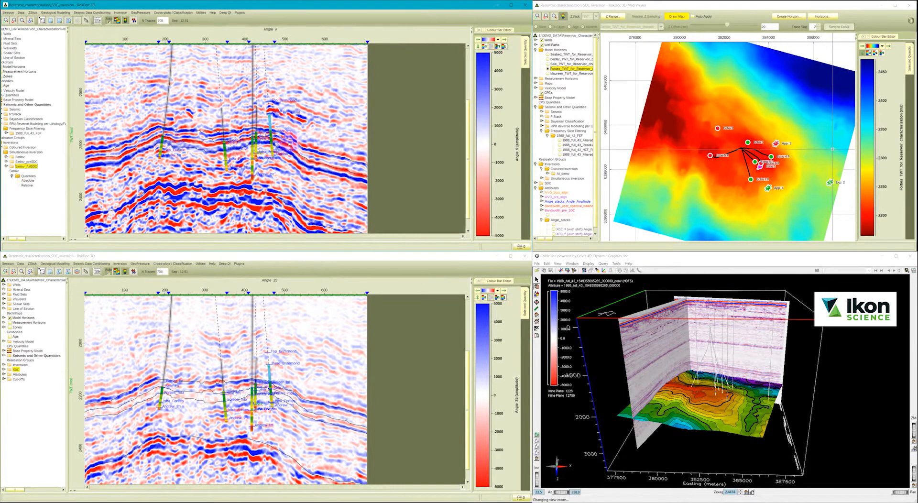
pyautogui.click(6, 157)
pyautogui.click(12, 161)
pyautogui.click(18, 167)
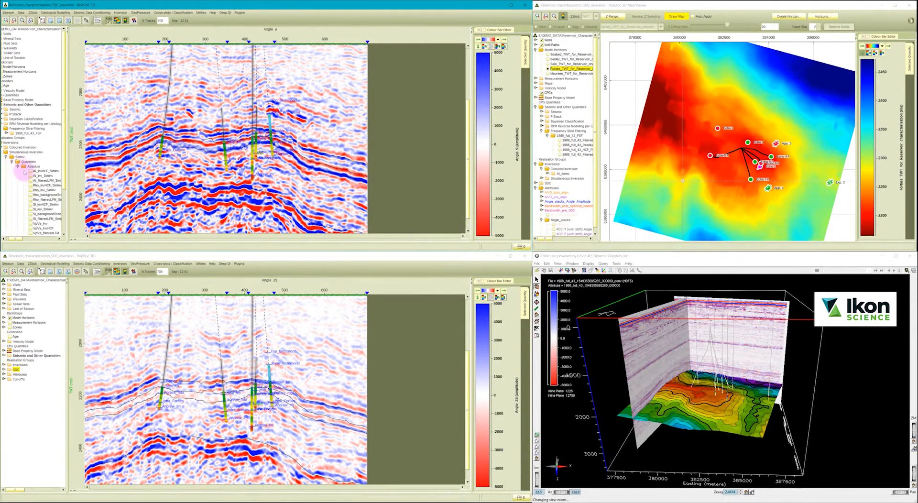
pyautogui.click(34, 175)
pyautogui.click(250, 191)
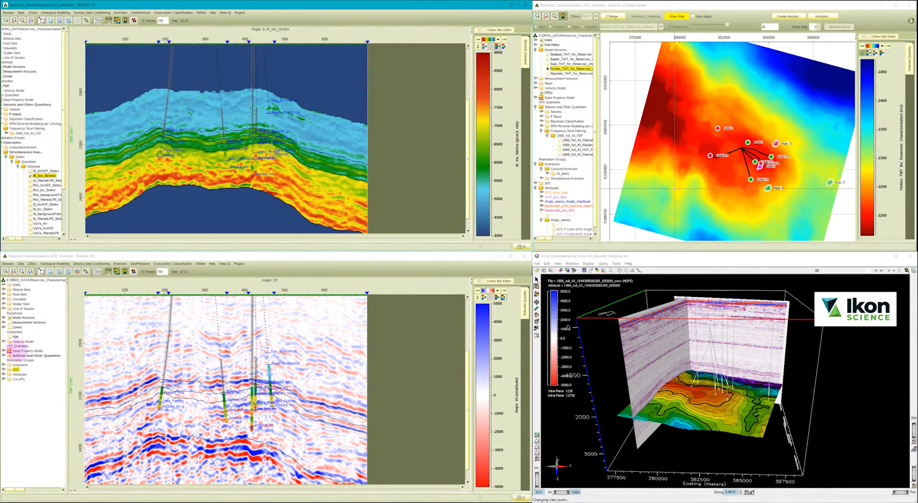
# Display the absolute AI_Inv_SimInv quantity on the angle 35 section, accept the inversion progress, and switch the section to VpVs_Inv.
pyautogui.click(4, 365)
pyautogui.click(10, 374)
pyautogui.click(15, 379)
pyautogui.click(21, 384)
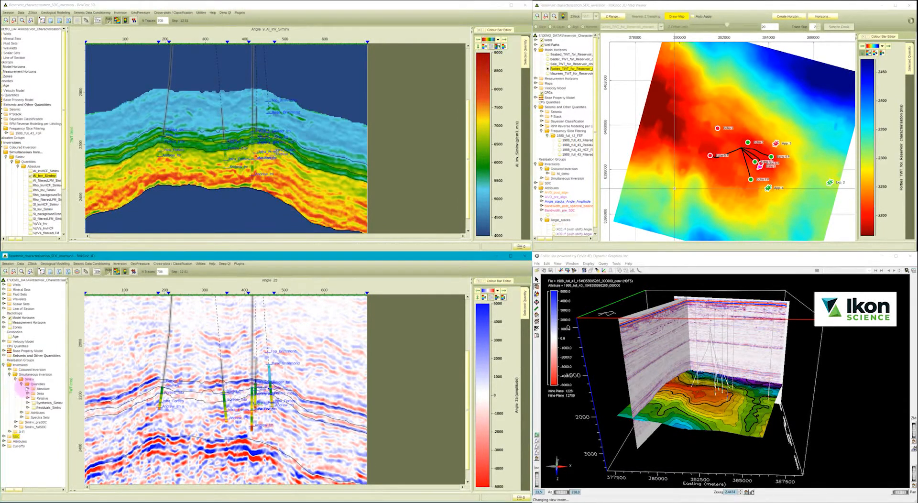
pyautogui.click(27, 389)
pyautogui.click(48, 398)
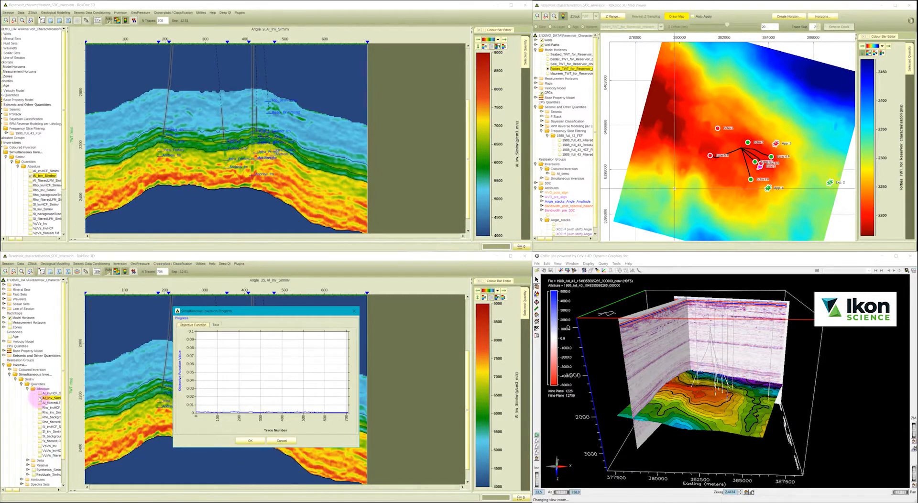
pyautogui.click(250, 440)
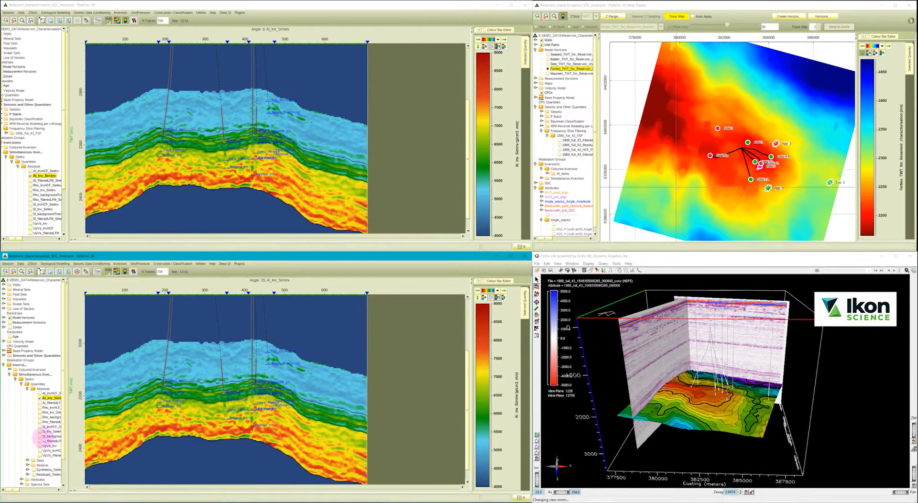
pyautogui.click(39, 446)
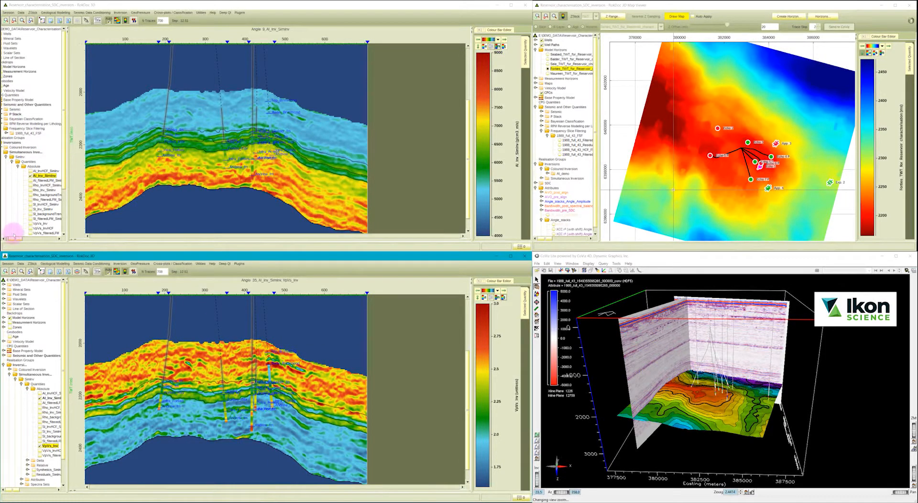
# Display the Facies_BC Bayesian classification on the angle 8 section.
pyautogui.click(11, 181)
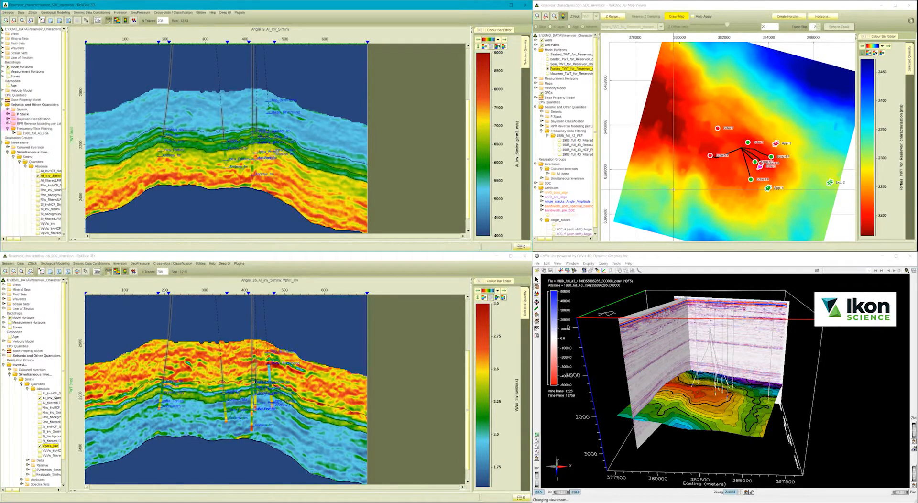
pyautogui.click(8, 119)
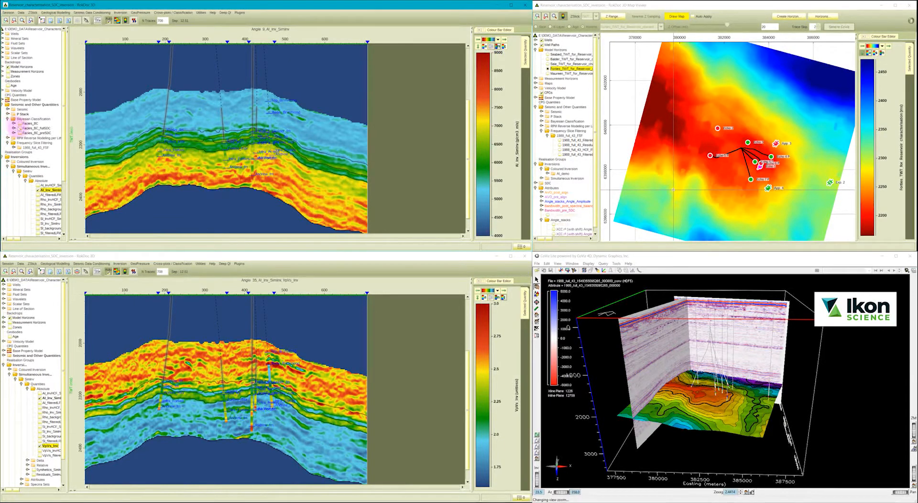
pyautogui.click(20, 123)
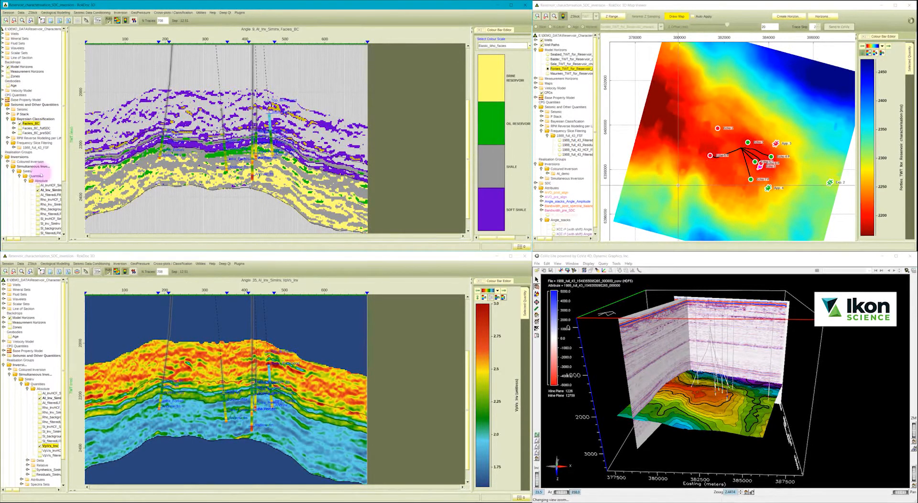
# Open the SimInv simultaneous inversion for editing and review its angle stack data choices and inversion parameters.
pyautogui.rightClick(28, 171)
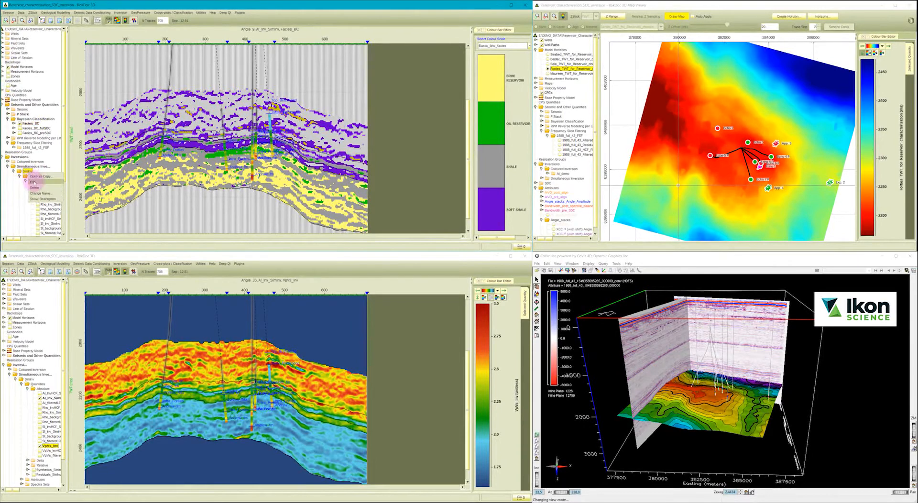
pyautogui.click(33, 182)
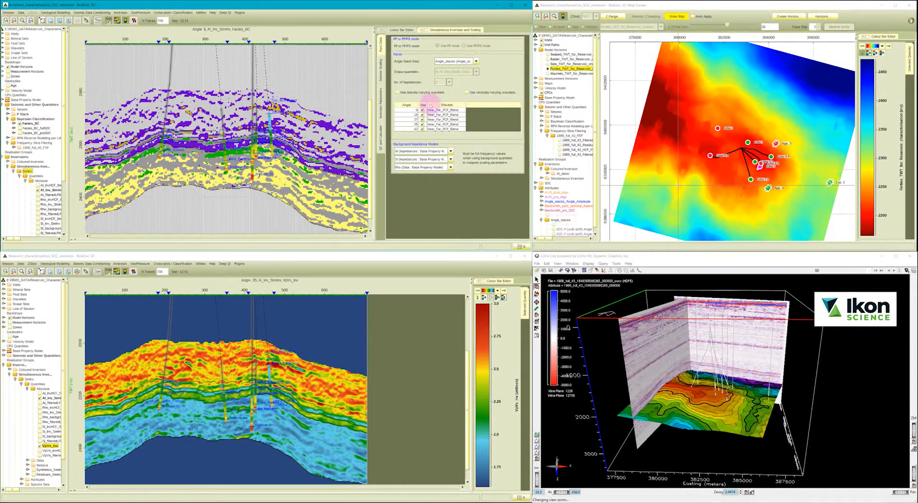
pyautogui.click(456, 61)
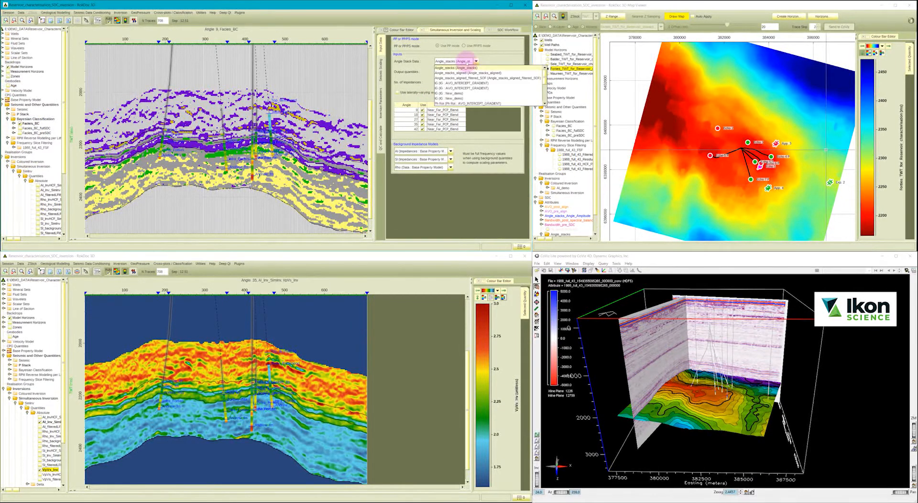
pyautogui.click(465, 59)
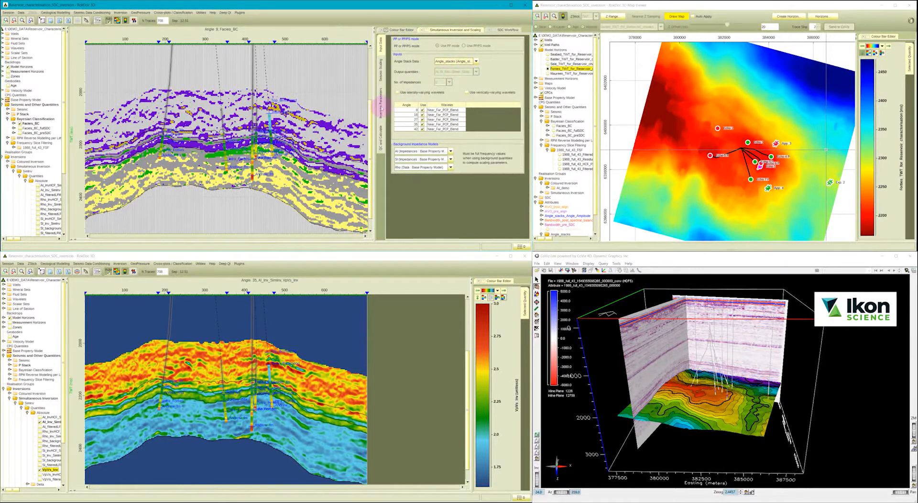
pyautogui.click(380, 105)
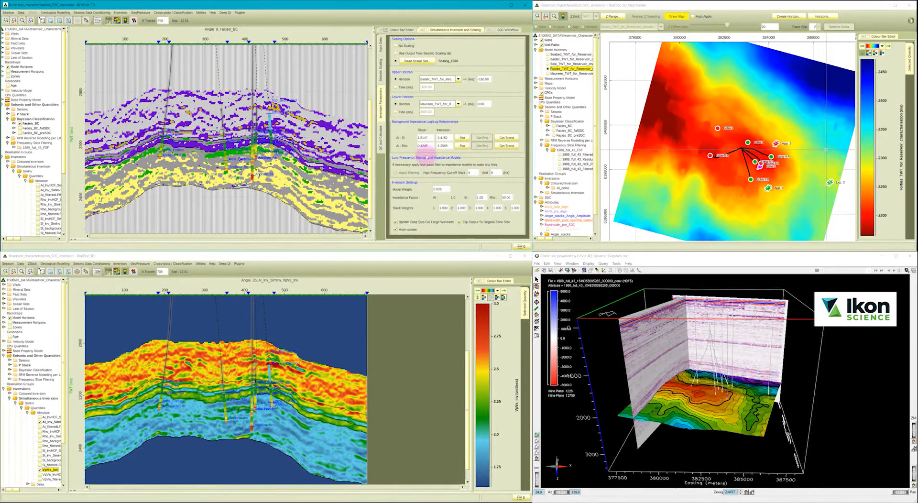
# Draw a map of the Facies_BC classification along the Forties horizon.
pyautogui.click(559, 126)
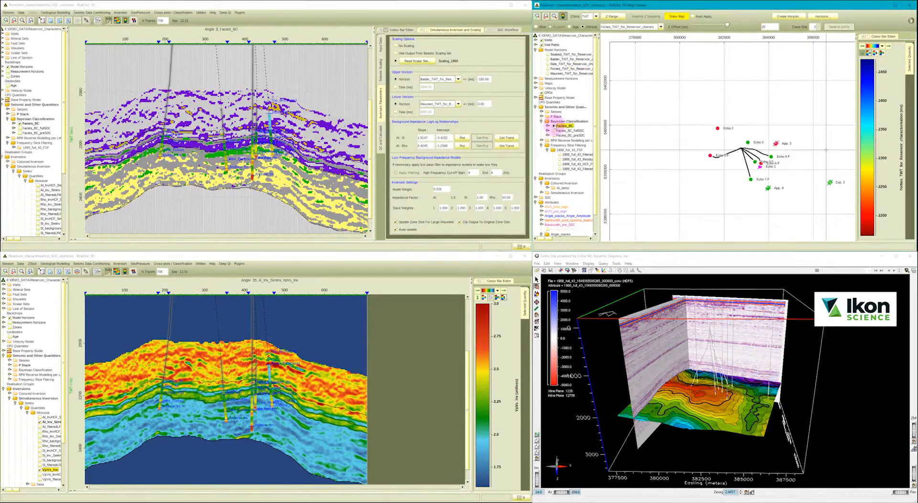
pyautogui.click(673, 18)
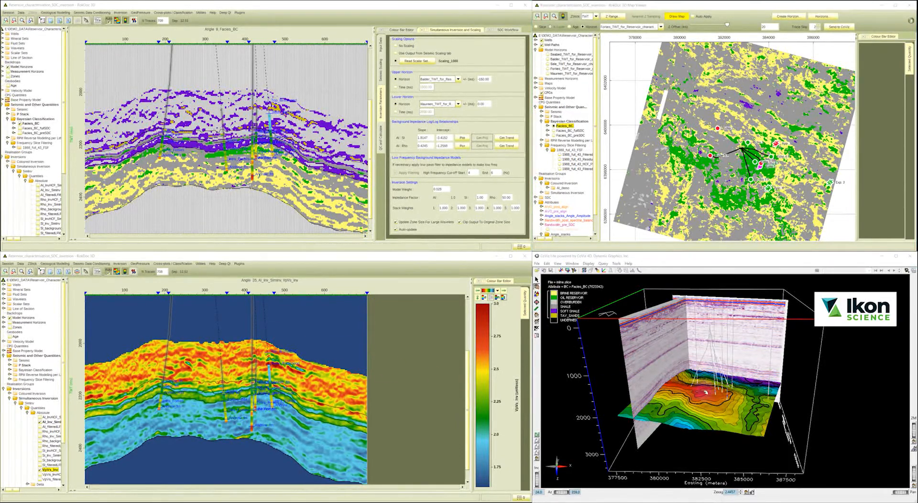
# Inspect the facies slices around the wells in the 3D view, closer up and with increased vertical exaggeration.
pyautogui.moveTo(717, 403); pyautogui.dragTo(706, 397)
pyautogui.scroll(10, 706, 397)
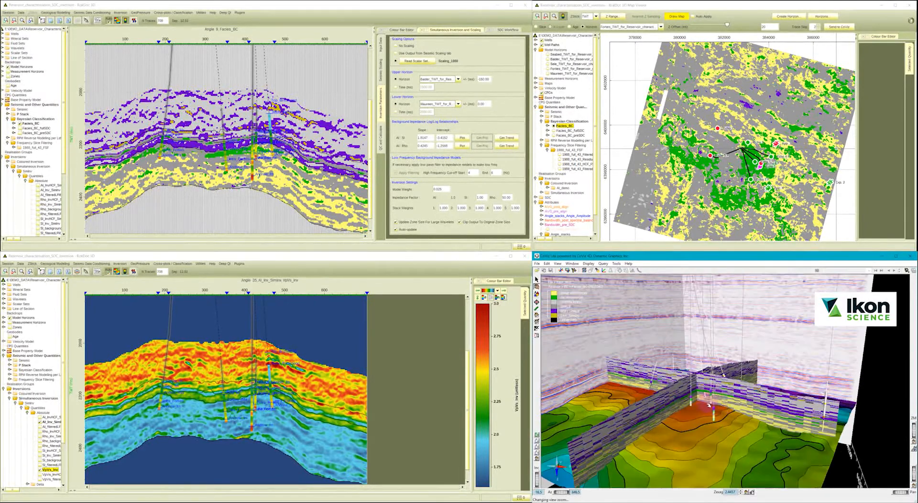
pyautogui.click(740, 491)
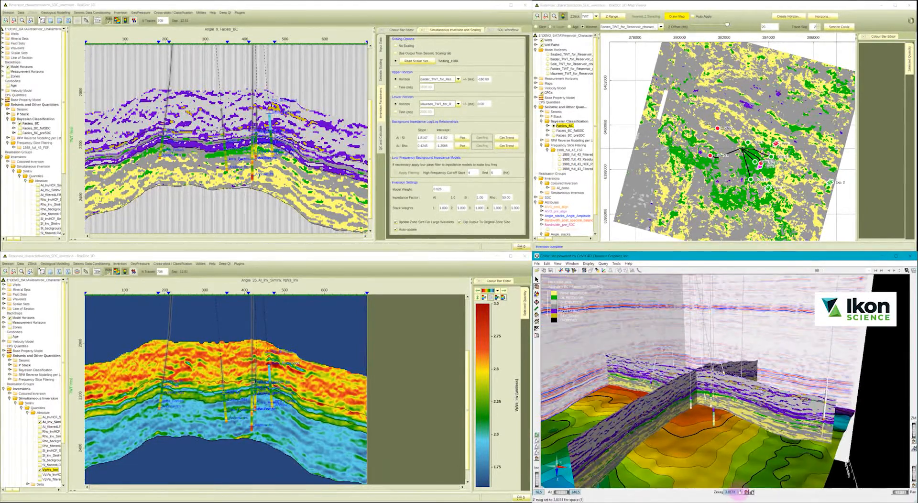
pyautogui.click(740, 491)
pyautogui.click(741, 491)
pyautogui.moveTo(724, 434); pyautogui.dragTo(718, 422)
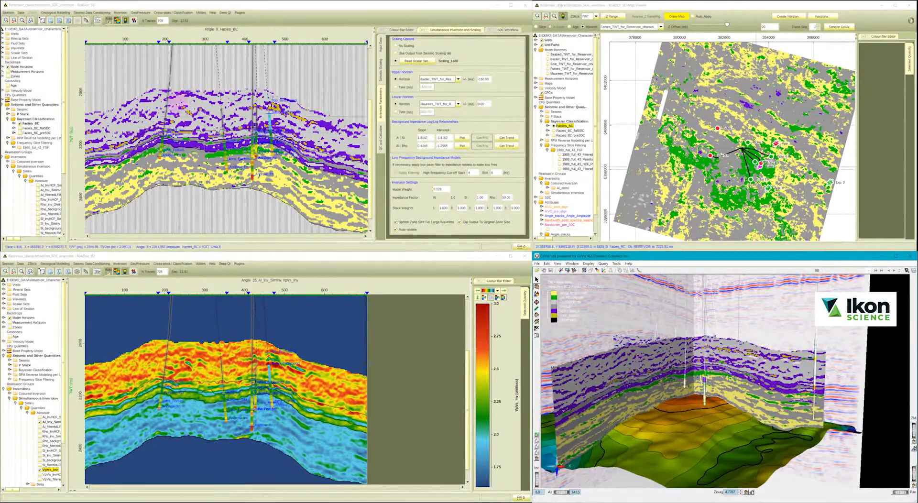
# Change the type of log shown along all wells in the section displays and apply the setting.
pyautogui.rightClick(17, 34)
pyautogui.click(30, 45)
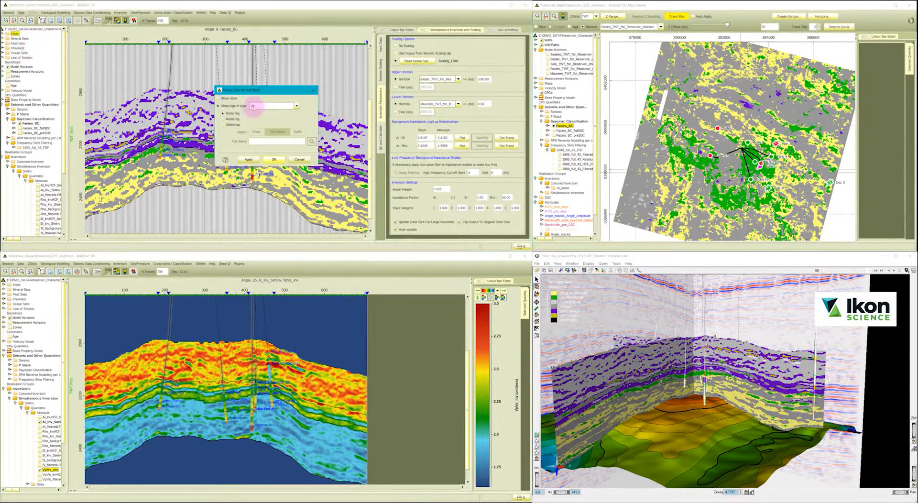
pyautogui.click(270, 106)
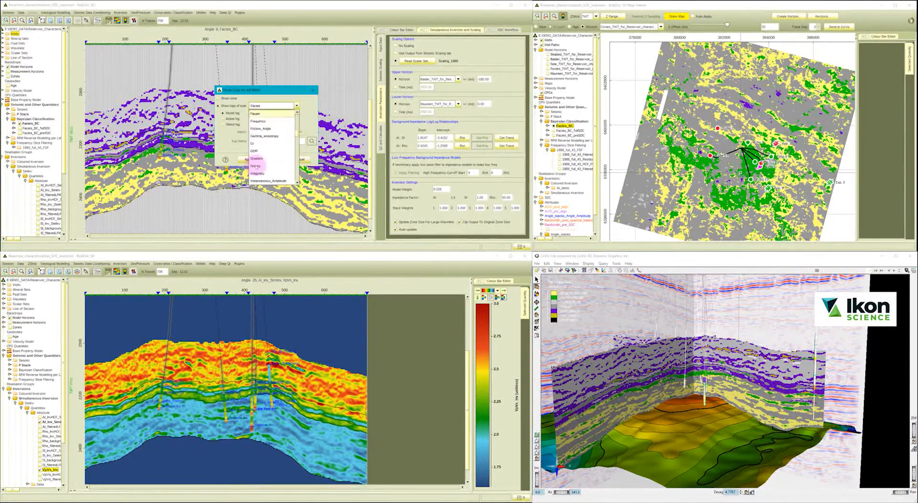
pyautogui.click(257, 166)
pyautogui.click(229, 119)
pyautogui.click(247, 159)
pyautogui.click(271, 161)
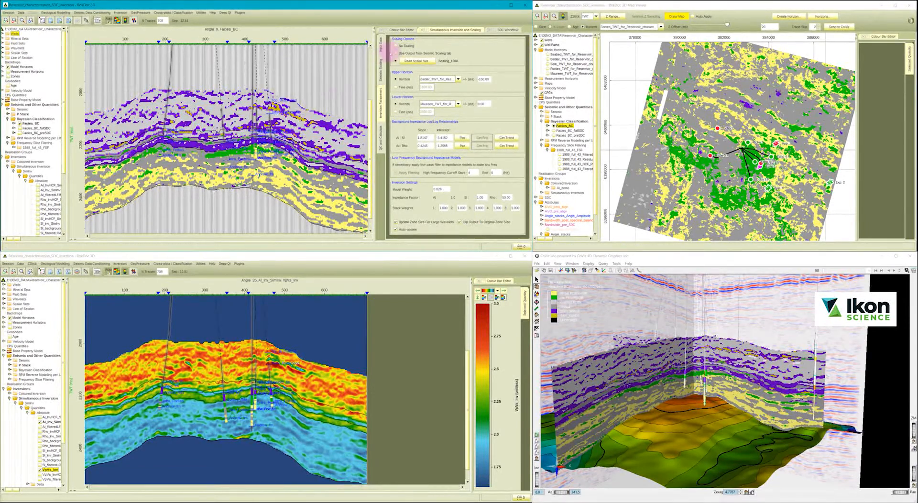
# Choose a different dataset as the angle stack input of the simultaneous inversion and update the inversion.
pyautogui.click(381, 48)
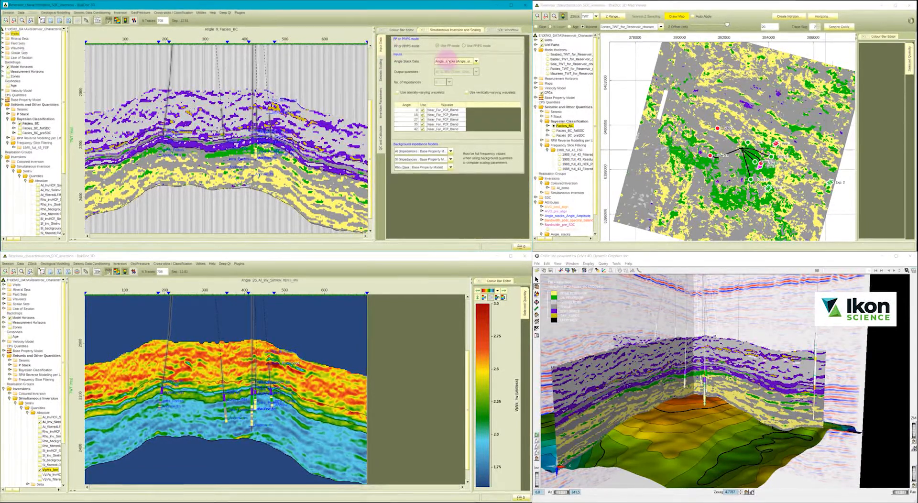
pyautogui.click(447, 61)
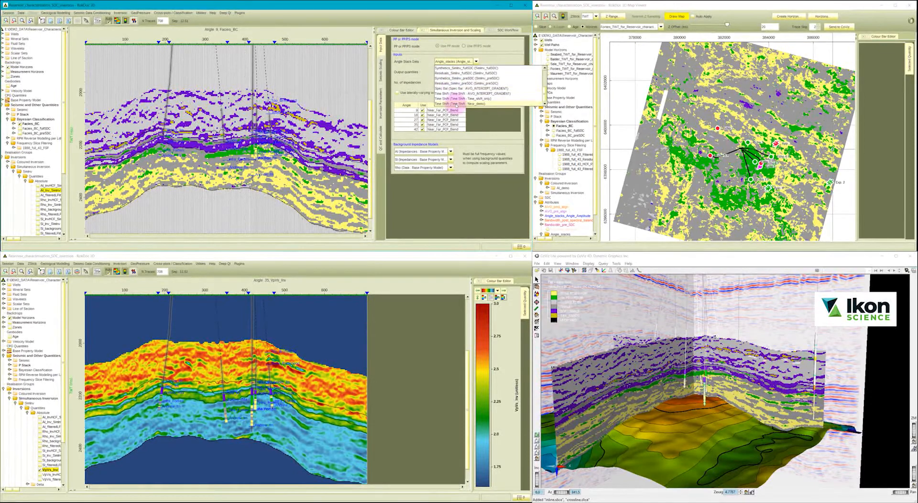
pyautogui.click(456, 104)
pyautogui.click(380, 138)
pyautogui.click(437, 230)
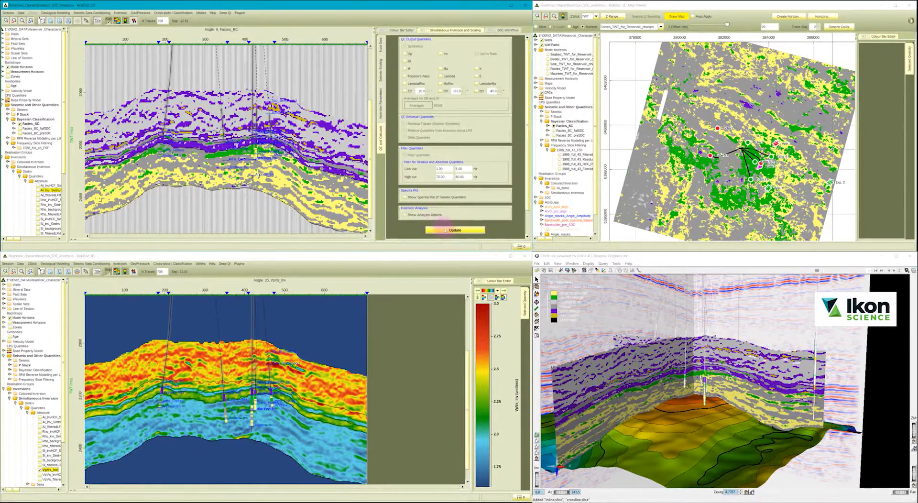
# Accept the updated inversion for the facies section and recalculate the VpVs_Inv quantity in the Vp/Vs section.
pyautogui.click(250, 190)
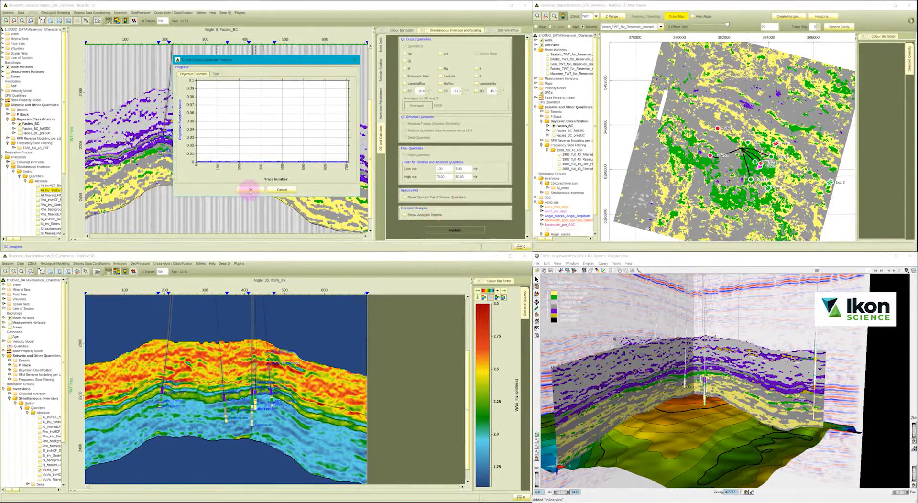
pyautogui.click(48, 467)
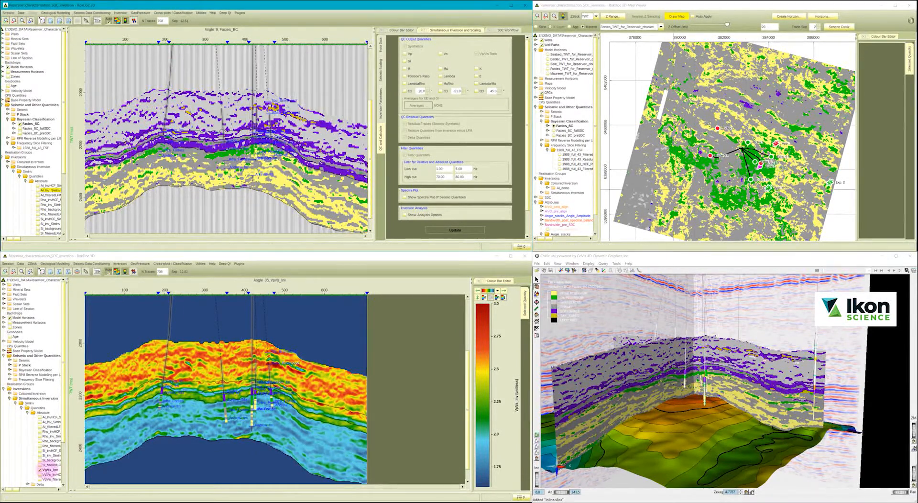
pyautogui.rightClick(48, 469)
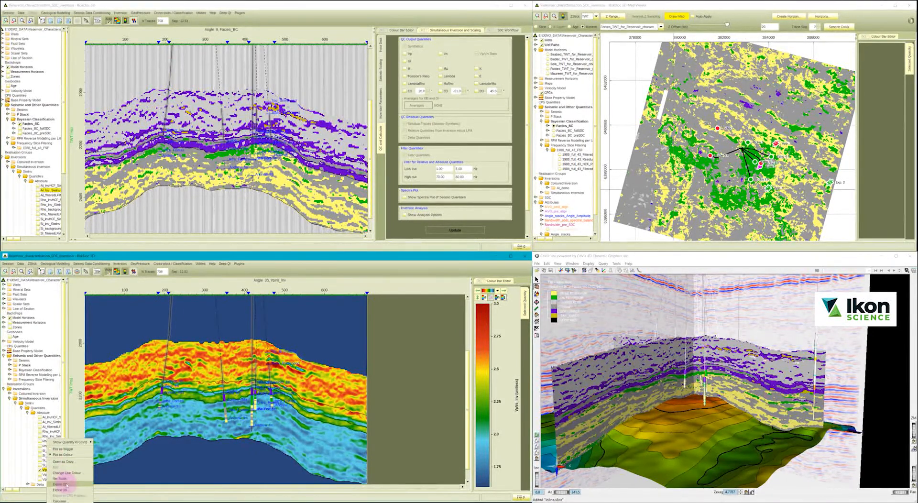
pyautogui.click(61, 500)
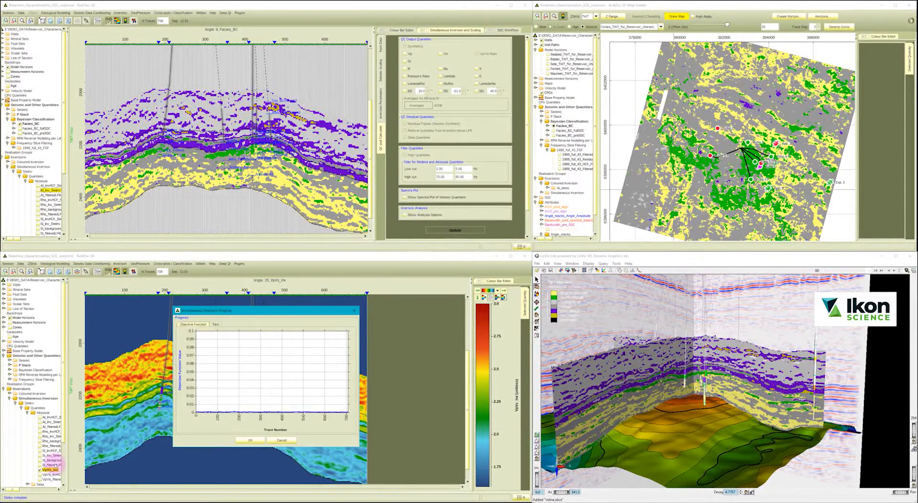
pyautogui.click(250, 440)
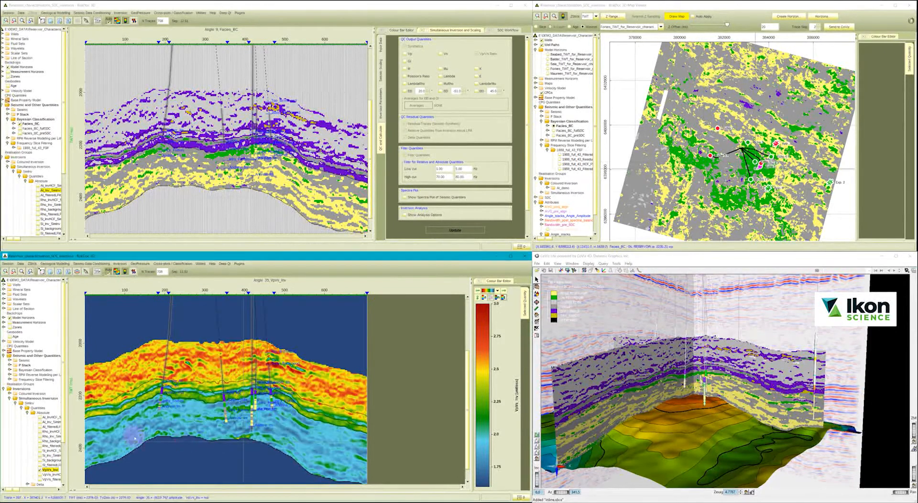
# Expand the SimInv_preSDC inversion in the Vp/Vs section's data tree and select its absolute VpVs_Inv quantity.
pyautogui.scroll(-4, 38, 437)
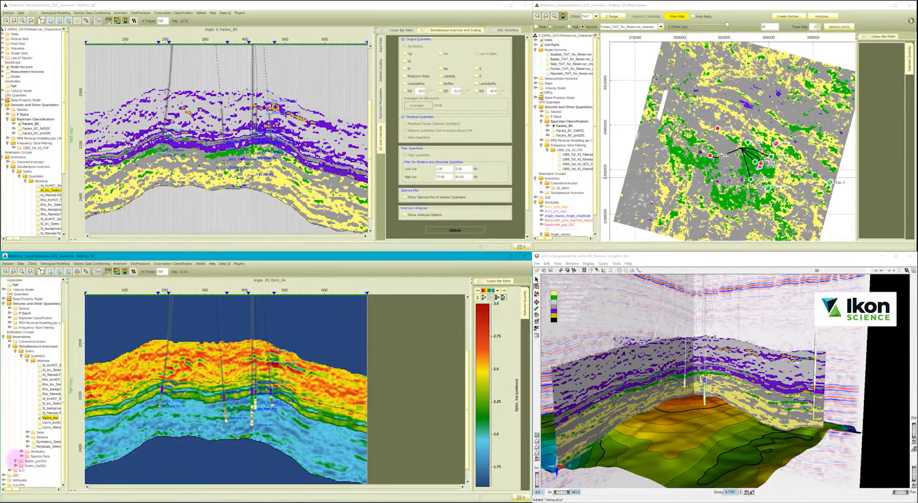
pyautogui.click(16, 461)
pyautogui.scroll(-4, 27, 466)
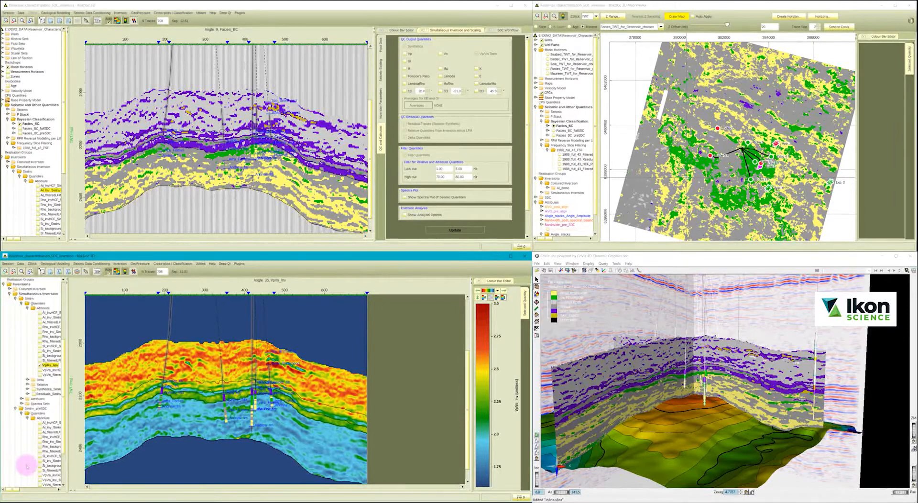
pyautogui.scroll(-3, 37, 437)
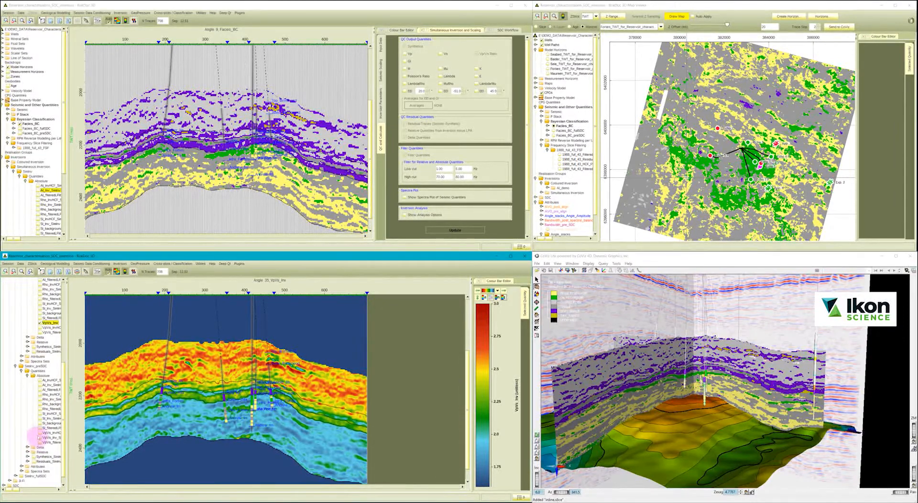
pyautogui.click(39, 438)
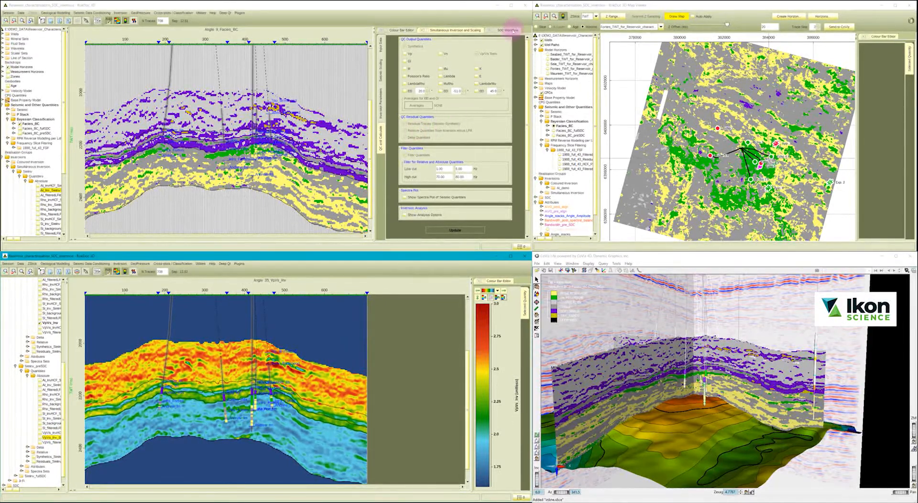
# Set the time window length of the SDC workflow's time shift step to 50 ms, recalculate the workflow and accept the inversion updates.
pyautogui.click(510, 28)
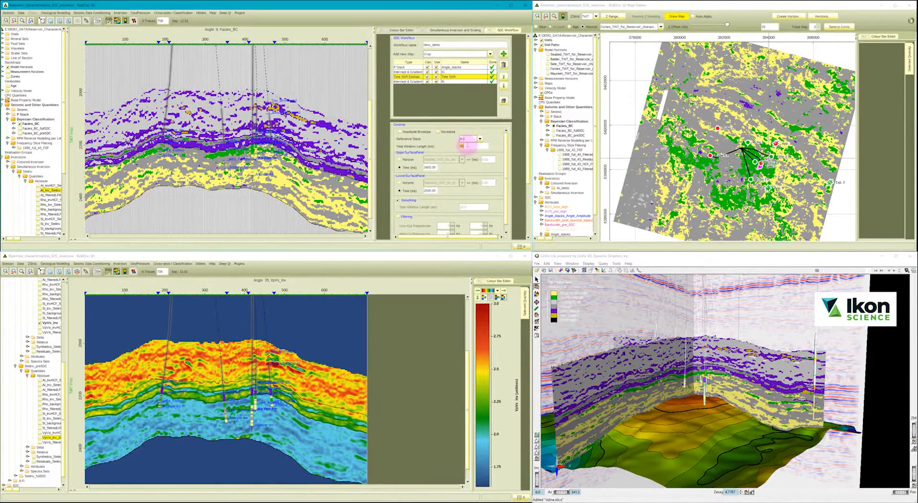
pyautogui.write('50')
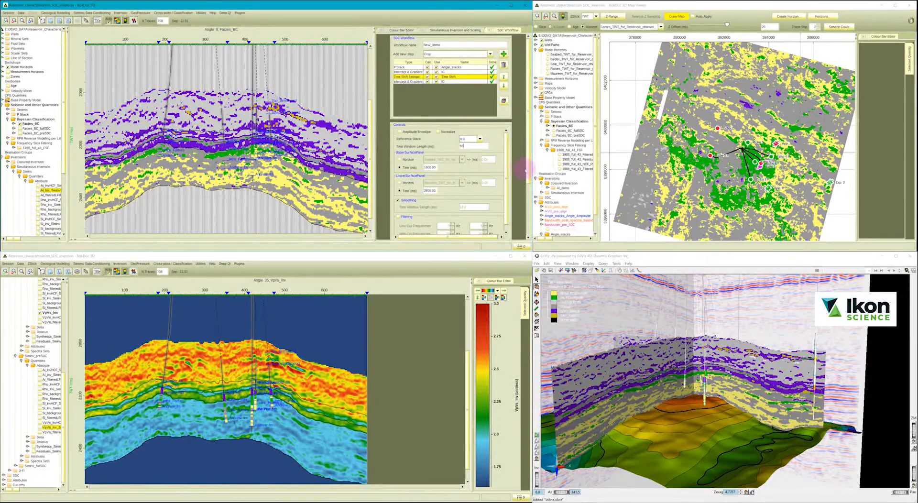
pyautogui.moveTo(525, 170); pyautogui.dragTo(521, 198)
pyautogui.click(450, 176)
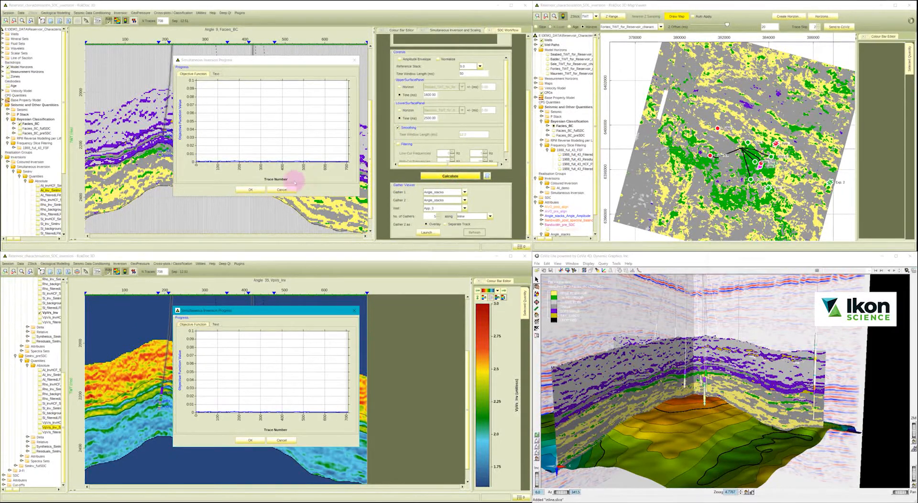
pyautogui.click(250, 189)
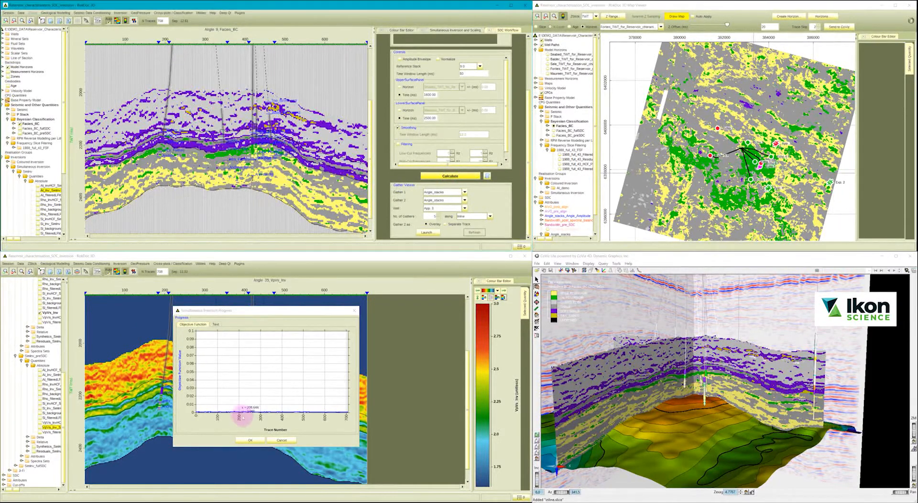
pyautogui.click(250, 440)
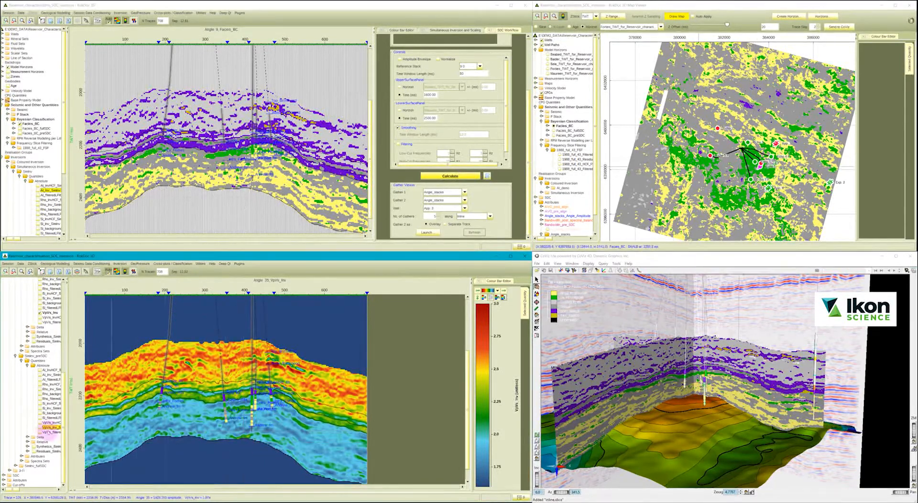
# Display VpVs_Inv_SimInv_preSDC in the Vp/Vs section and redraw the Facies_BC map.
pyautogui.click(38, 427)
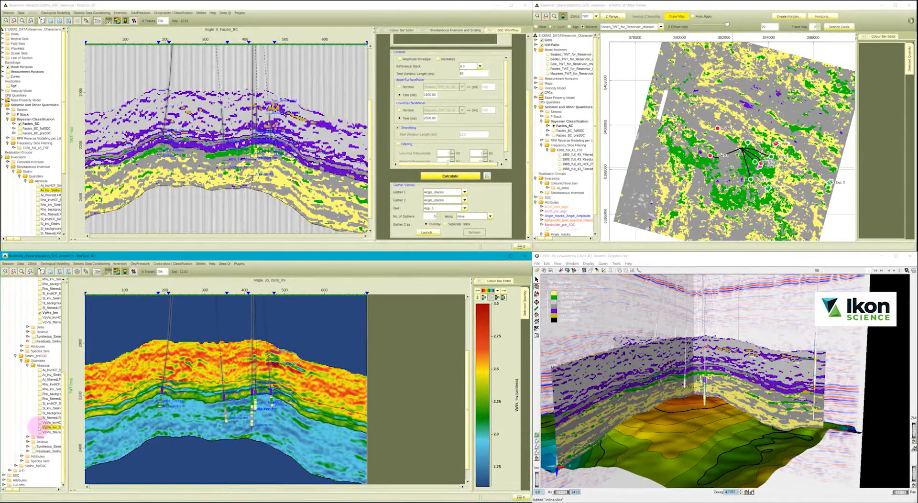
pyautogui.click(40, 427)
pyautogui.click(680, 17)
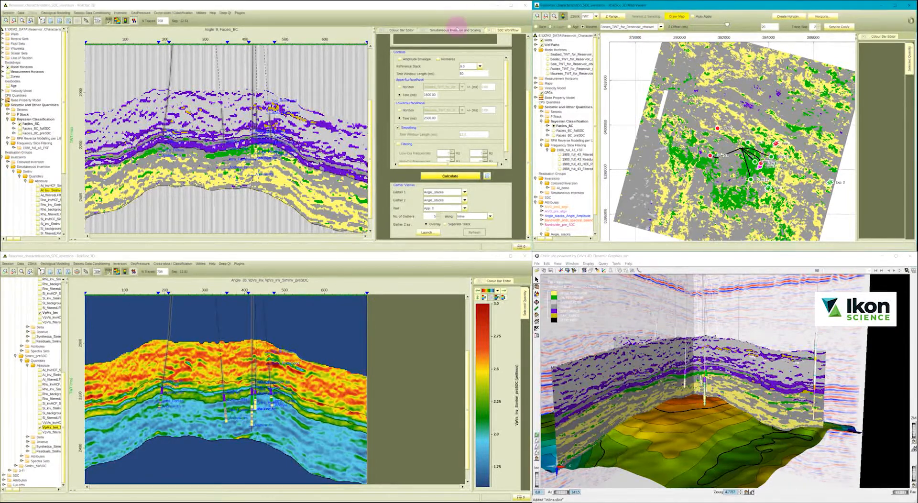
# Choose the aligned angle stacks as the simultaneous inversion's angle stack data and update the inversion.
pyautogui.click(455, 30)
pyautogui.click(380, 44)
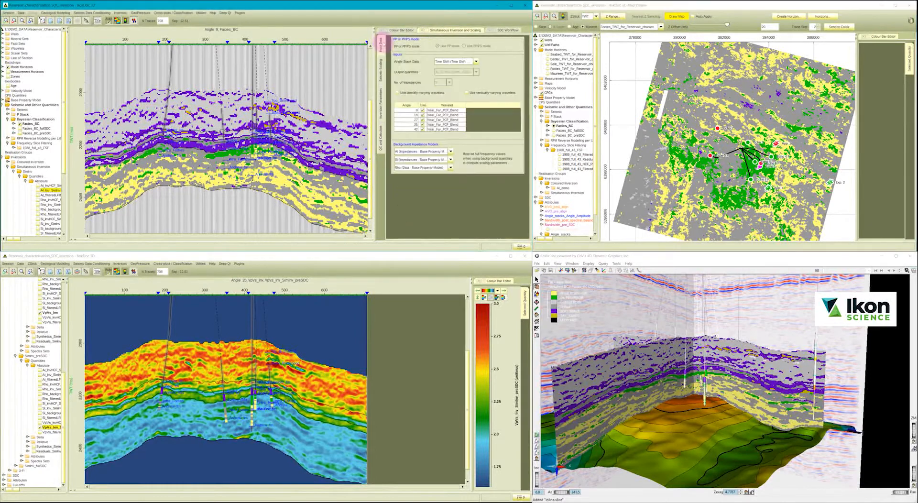
pyautogui.click(447, 62)
pyautogui.scroll(3, 449, 67)
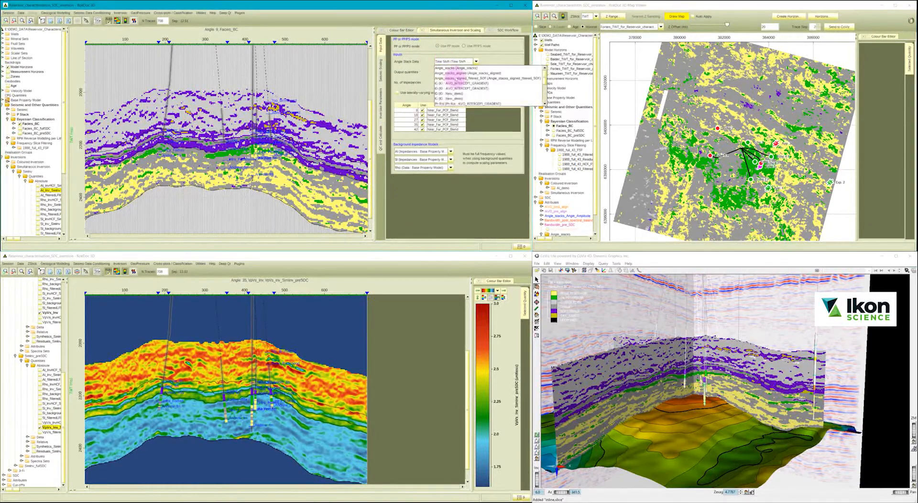
pyautogui.click(449, 73)
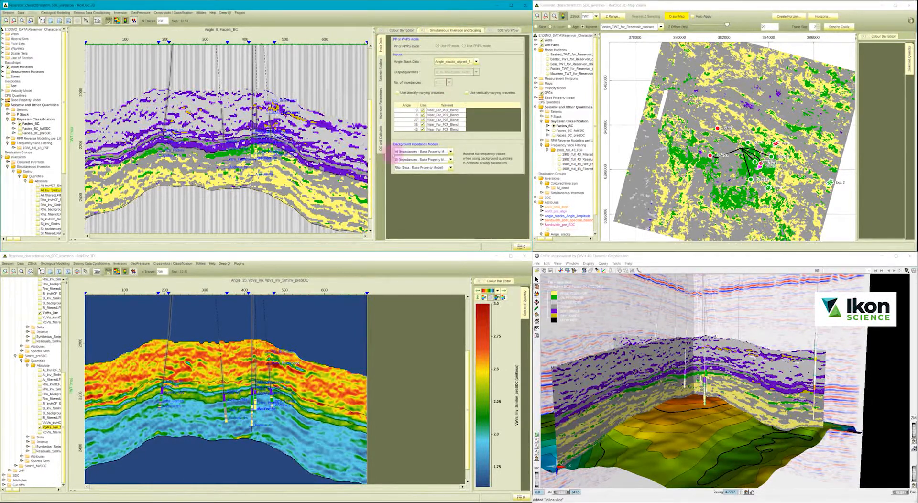
pyautogui.click(380, 146)
pyautogui.click(450, 231)
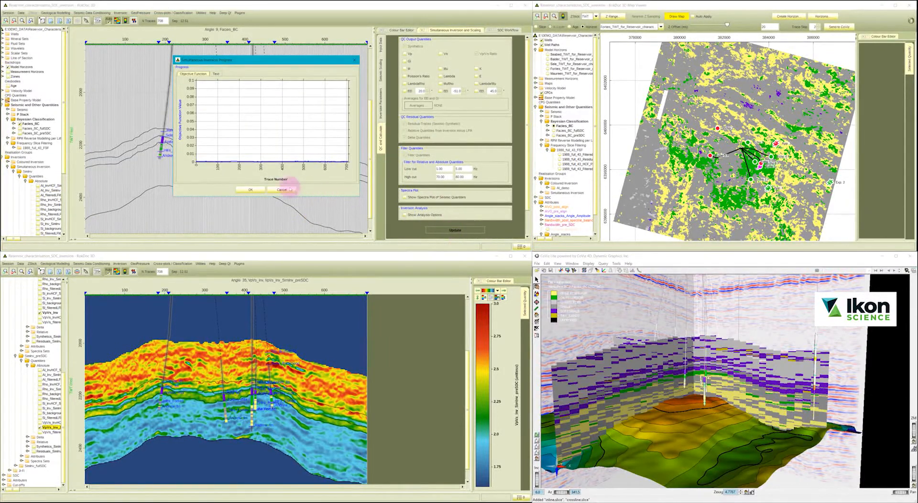
pyautogui.click(249, 190)
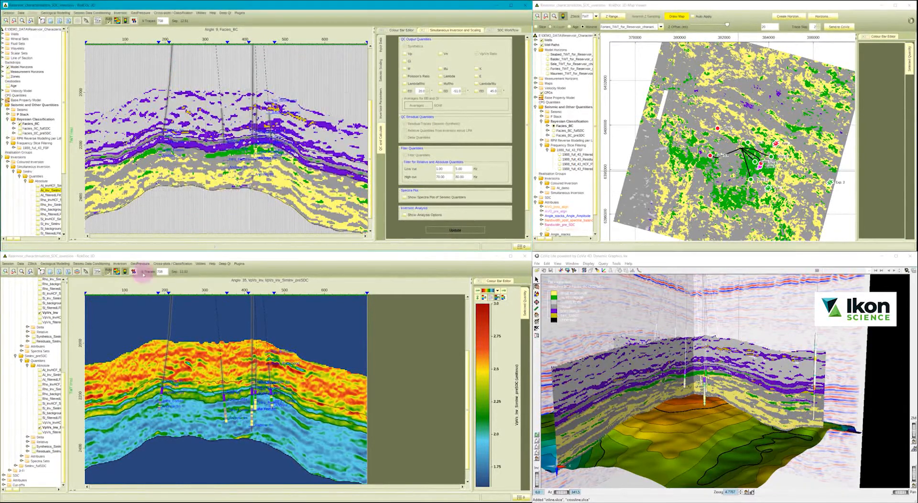
# Display Por_dynamic from the dynamic RPM reverse modelling results in the Vp/Vs section and redraw the facies map.
pyautogui.scroll(4, 42, 330)
pyautogui.scroll(5, 38, 329)
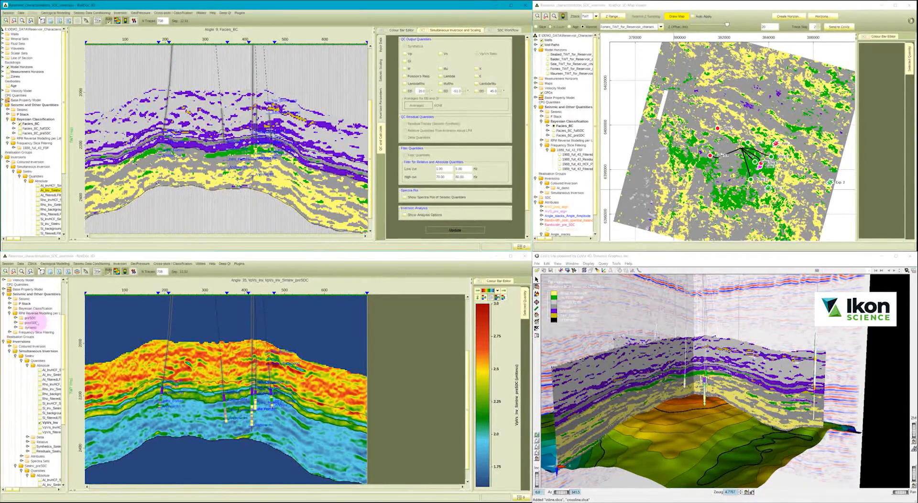
pyautogui.click(16, 327)
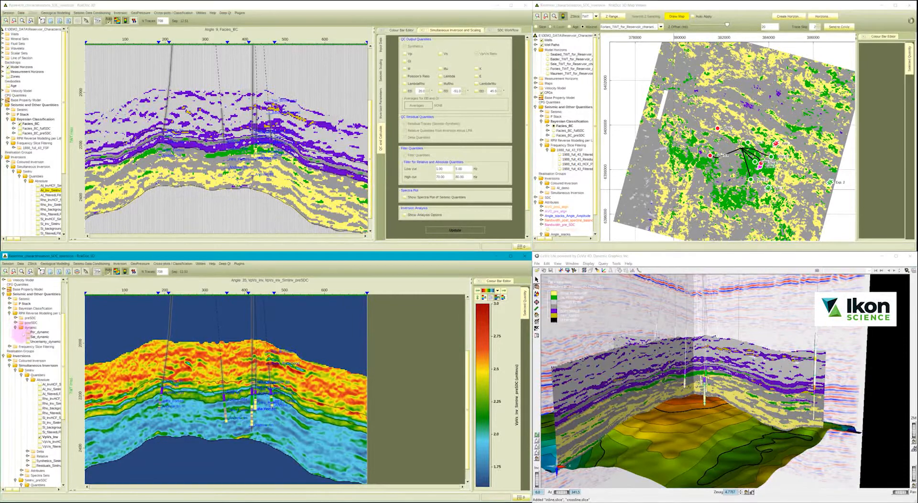
pyautogui.click(27, 331)
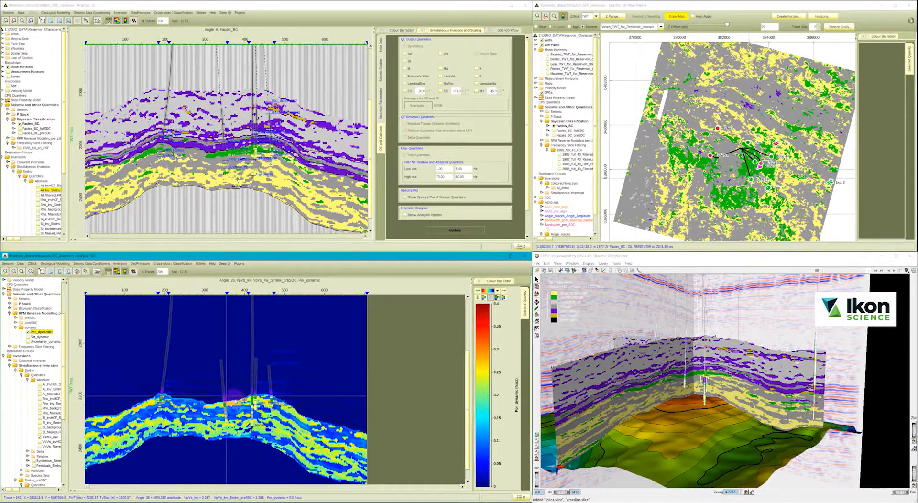
pyautogui.click(680, 16)
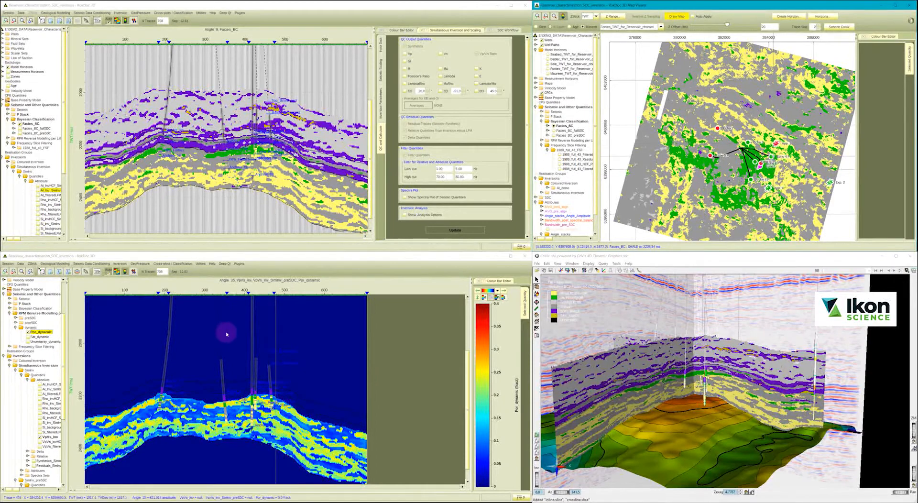
# Start a log extraction from the porosity section and add Por_dynamic as the quantity to extract.
pyautogui.click(201, 264)
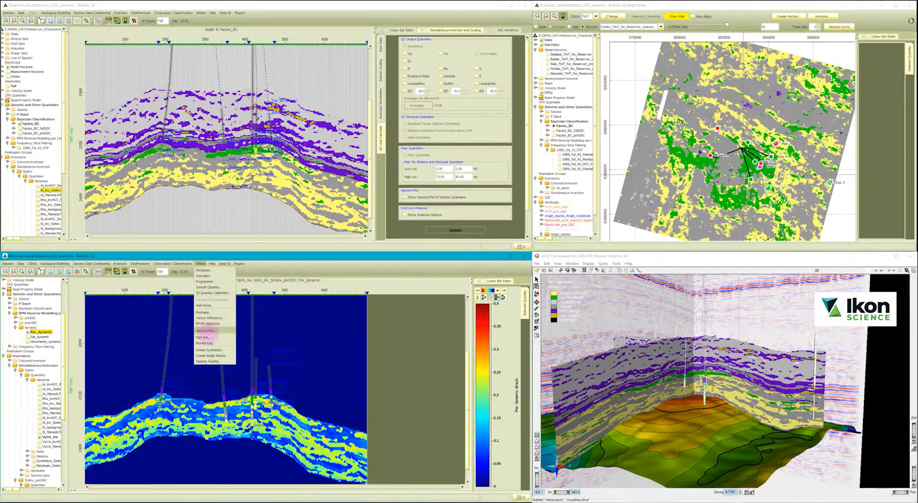
pyautogui.click(204, 343)
pyautogui.scroll(-15, 440, 329)
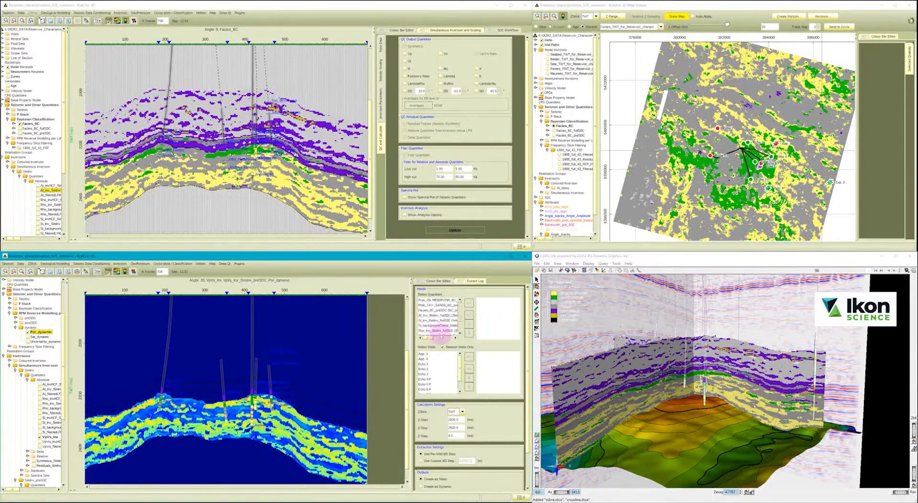
pyautogui.scroll(5, 441, 330)
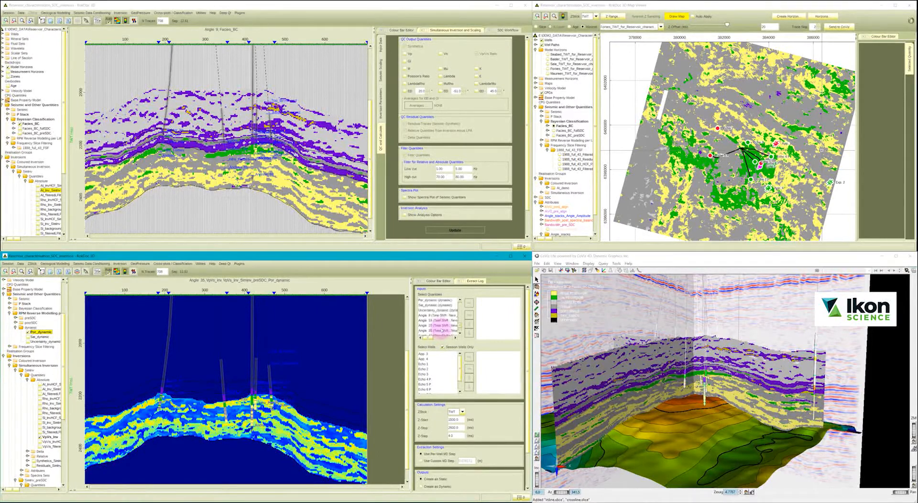
pyautogui.doubleClick(435, 316)
# Add the session wells to the extraction, create the porosity logs as dynamic logs, and put the well view away after comparing them.
pyautogui.click(424, 354)
pyautogui.scroll(-2, 427, 372)
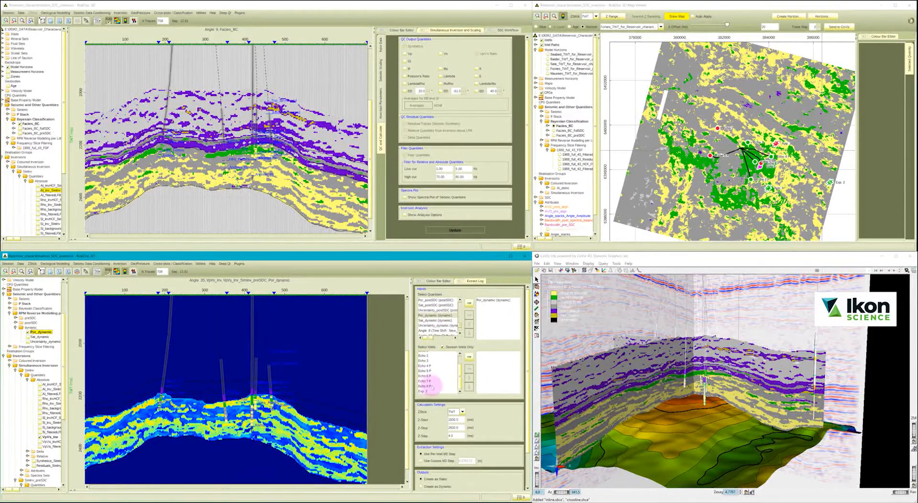
pyautogui.keyDown('shift'); pyautogui.click(426, 387); pyautogui.keyUp('shift')
pyautogui.click(469, 357)
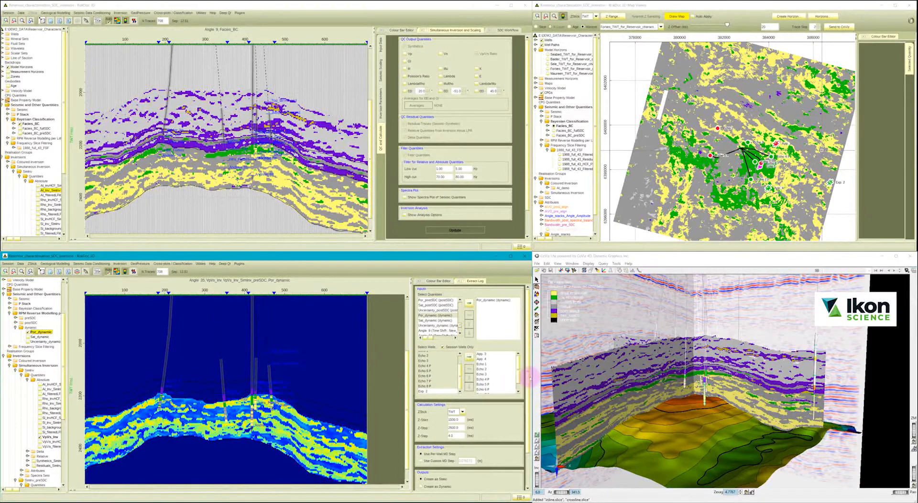
pyautogui.scroll(-2, 483, 401)
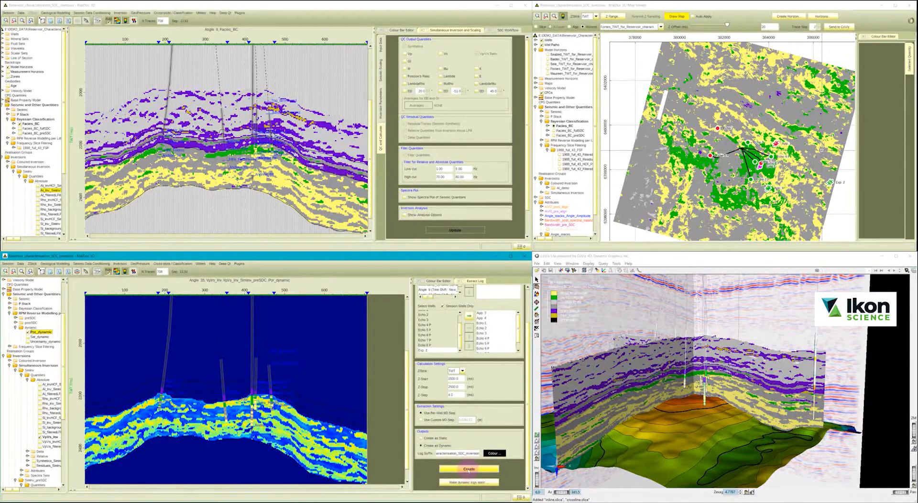
pyautogui.click(469, 469)
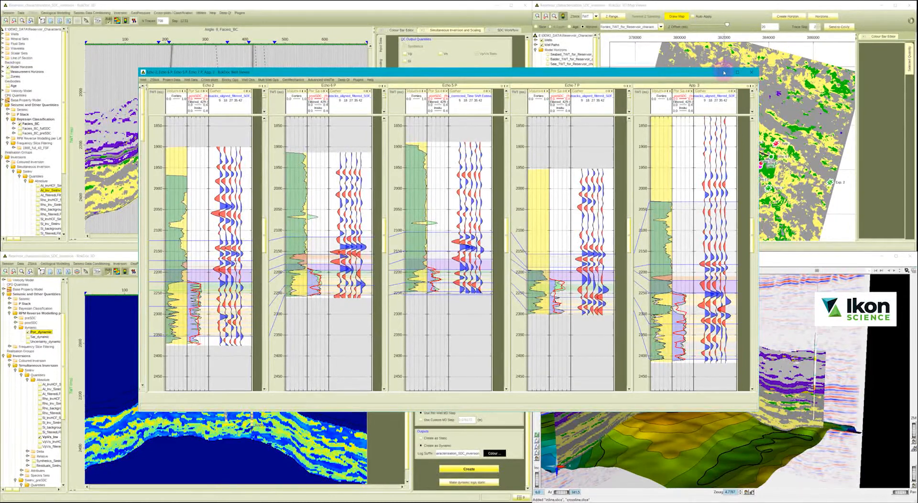
pyautogui.click(724, 72)
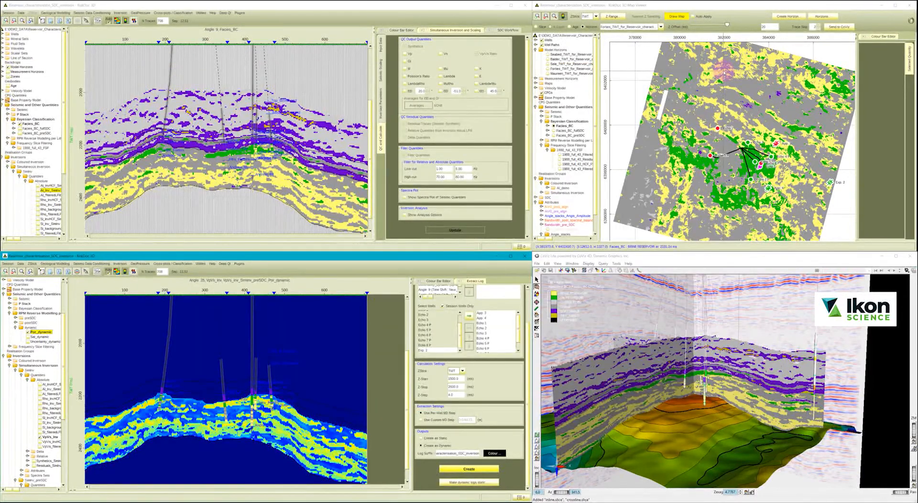